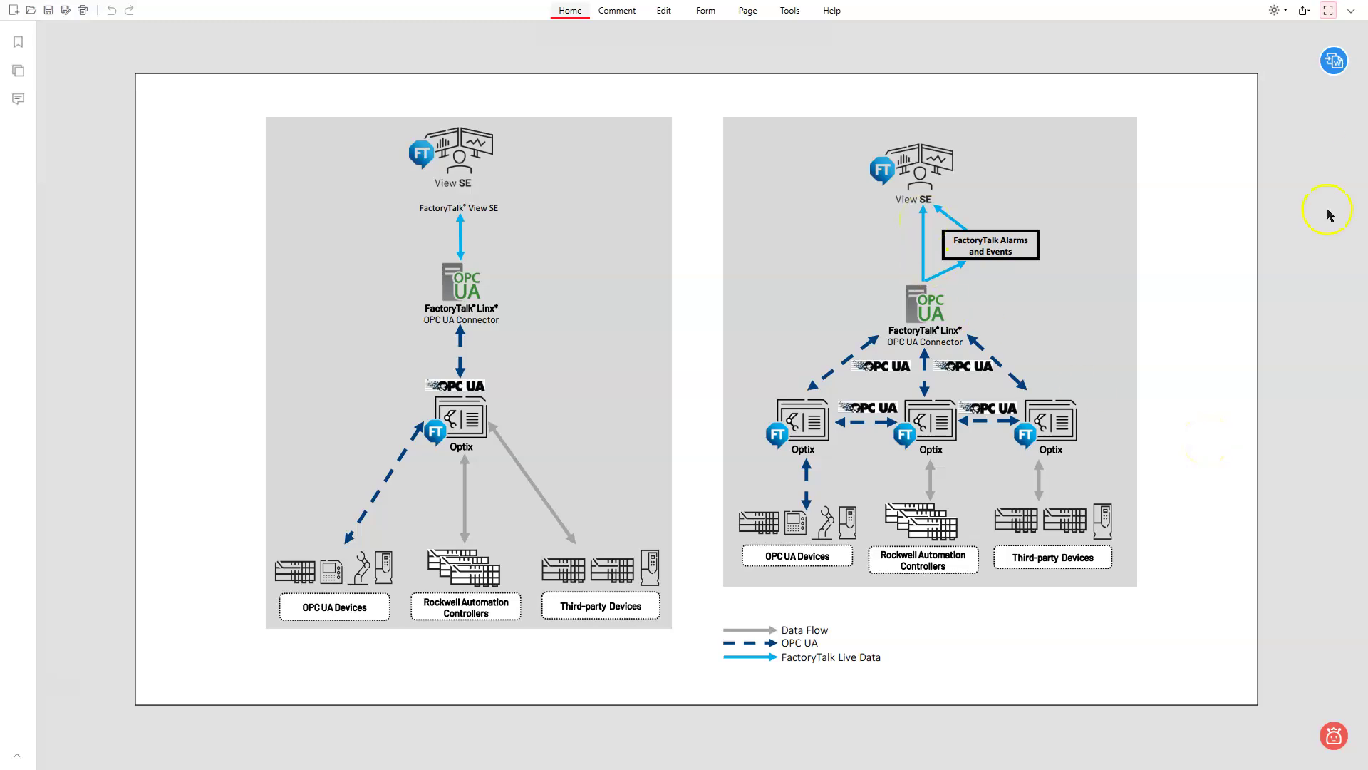
- Leave the full-screen architecture diagram and switch to the desktop showing the FactoryTalk help
left_click(1347, 15)
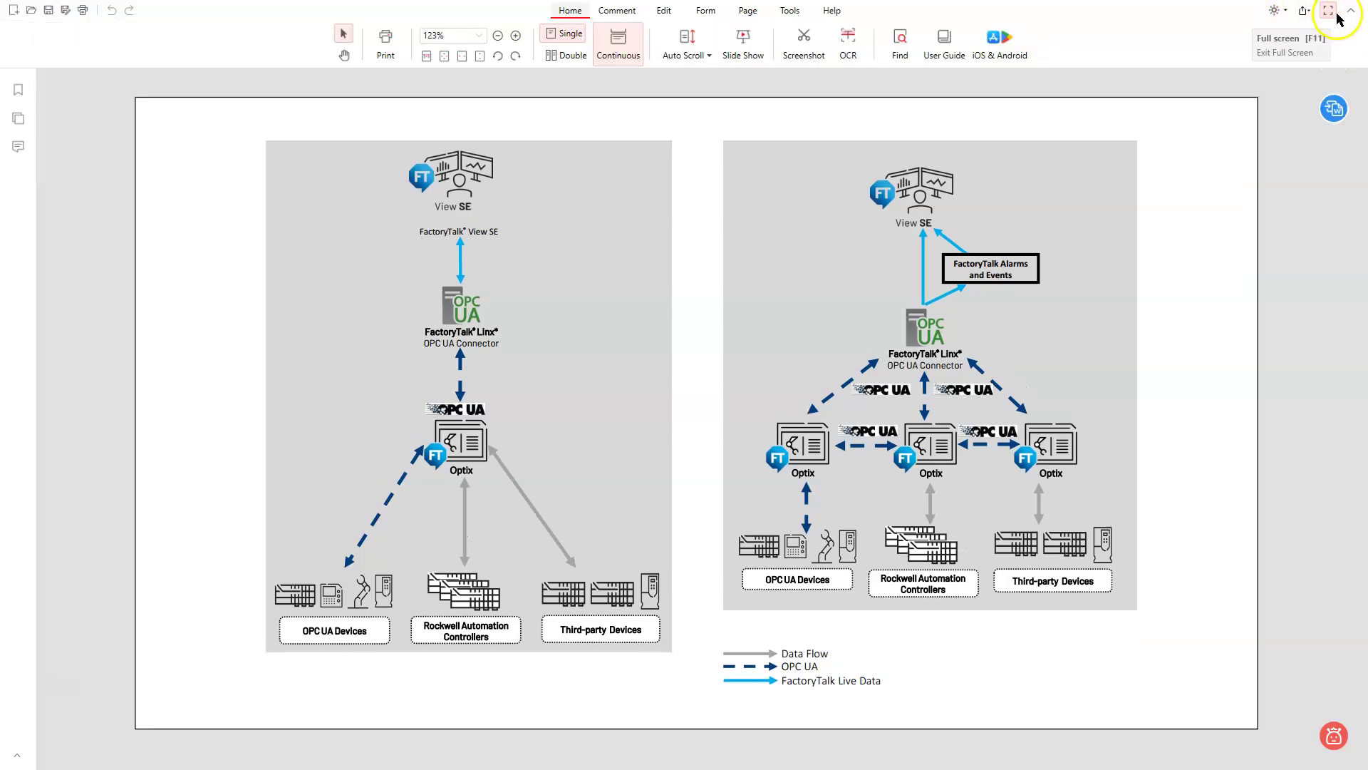
left_click(1338, 18)
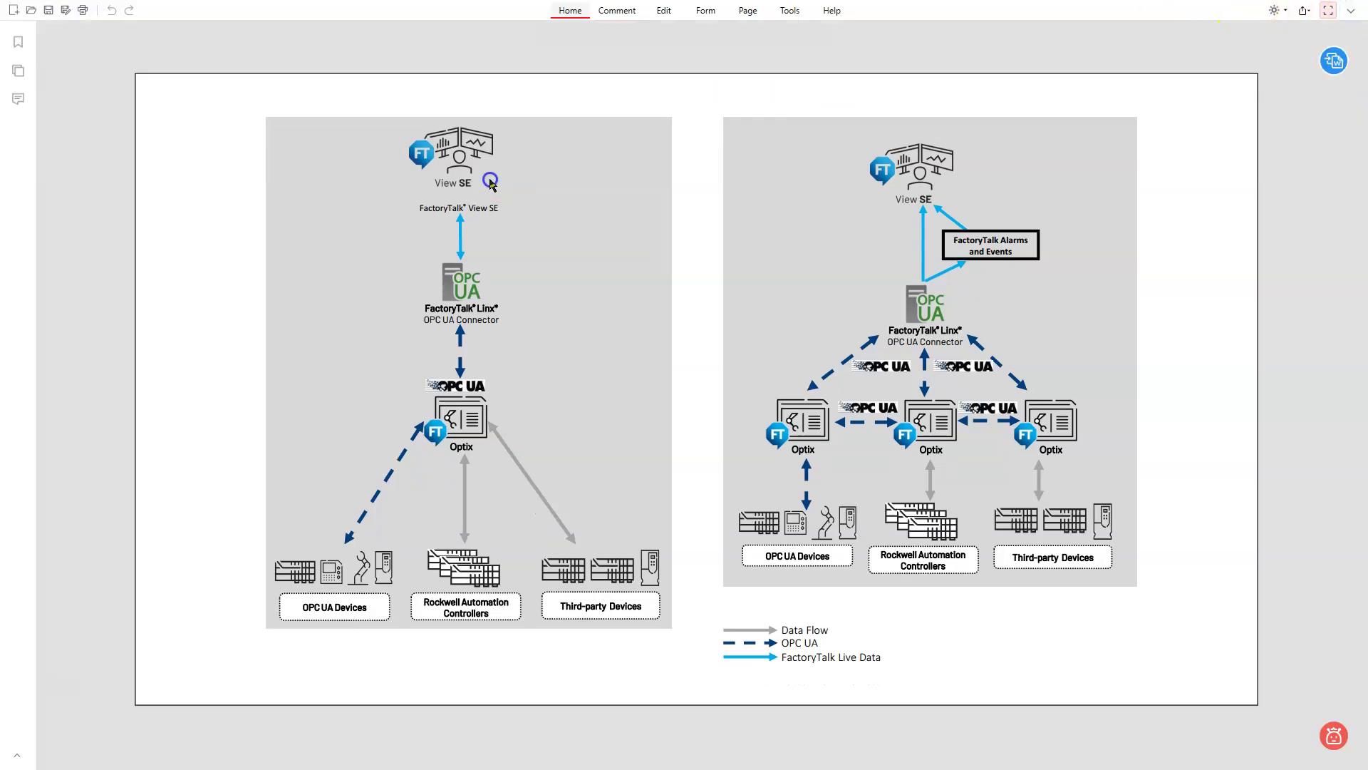
left_click(1328, 10)
left_click(1291, 8)
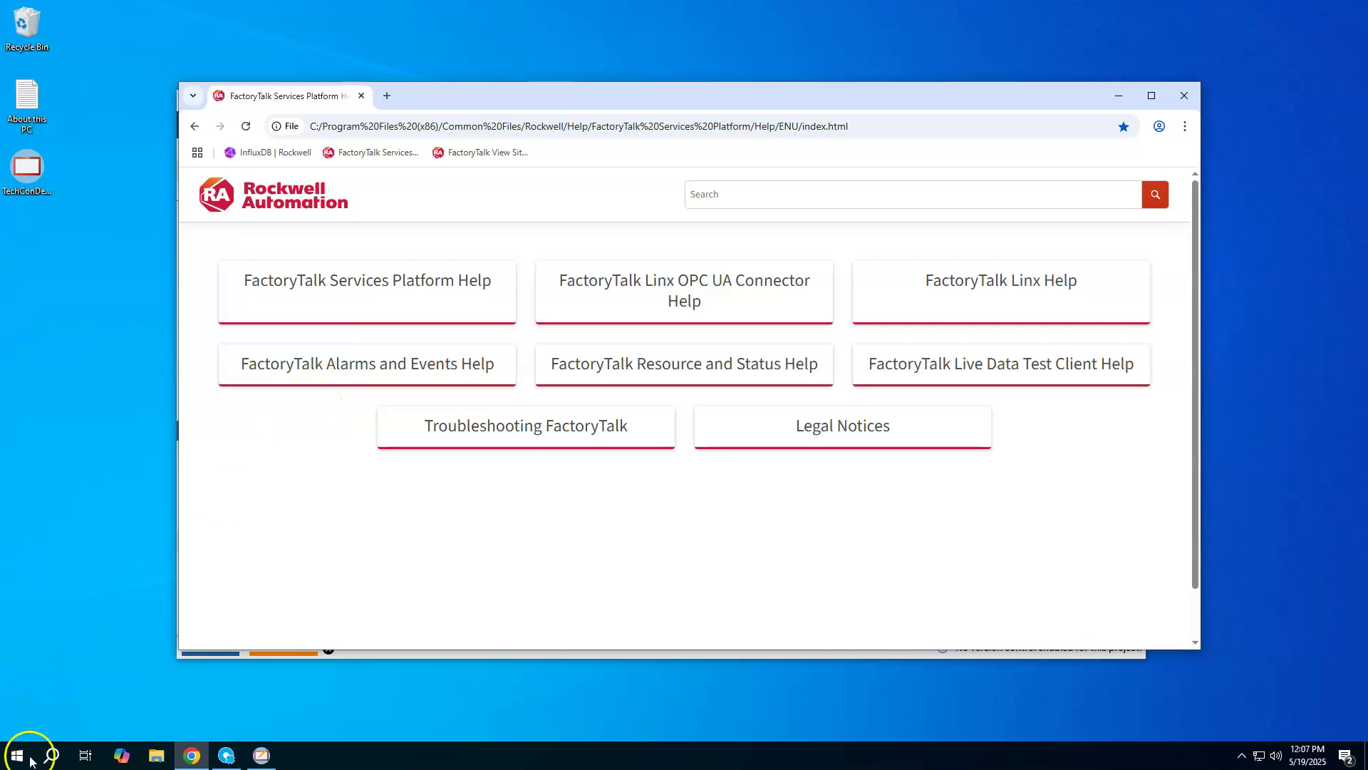
- Open the FactoryTalk Linx OPC UA Connector Help section of the FactoryTalk Services Platform help
left_click(26, 759)
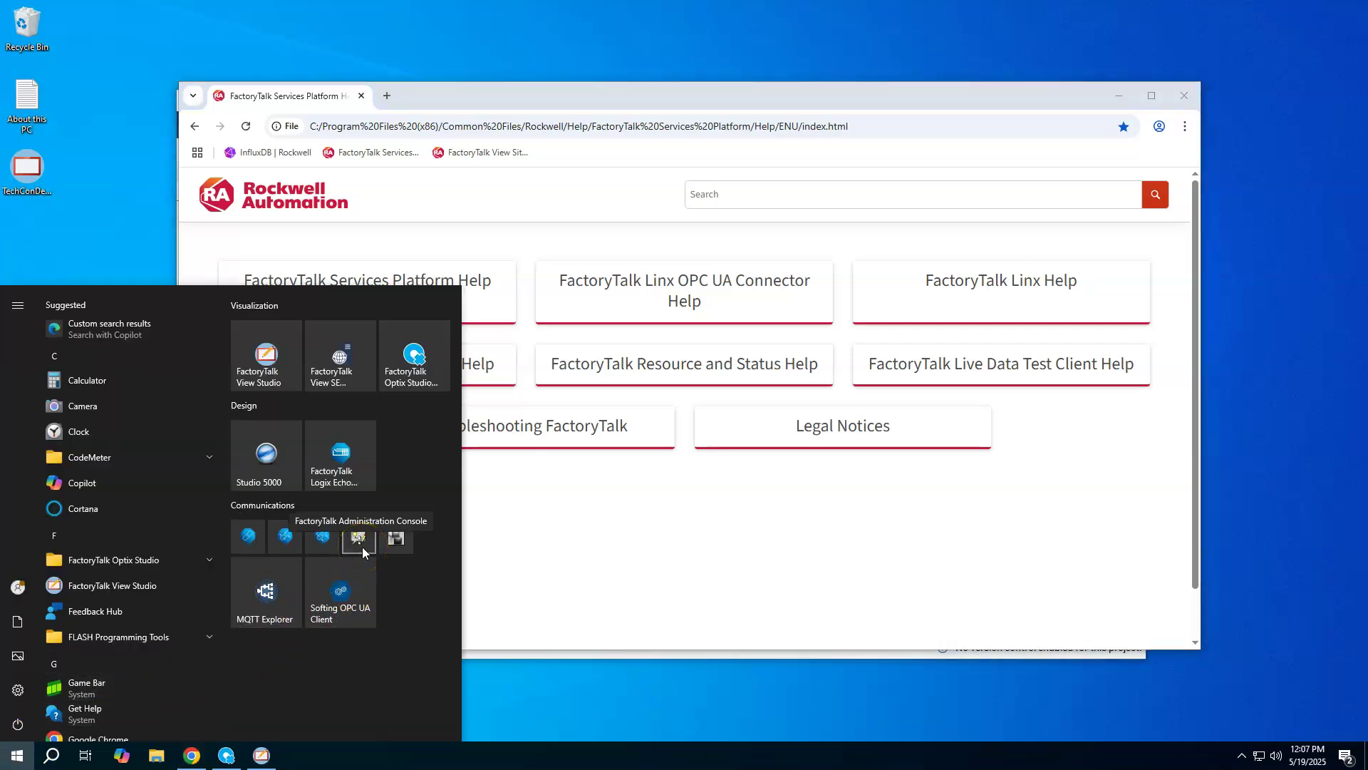
left_click(361, 549)
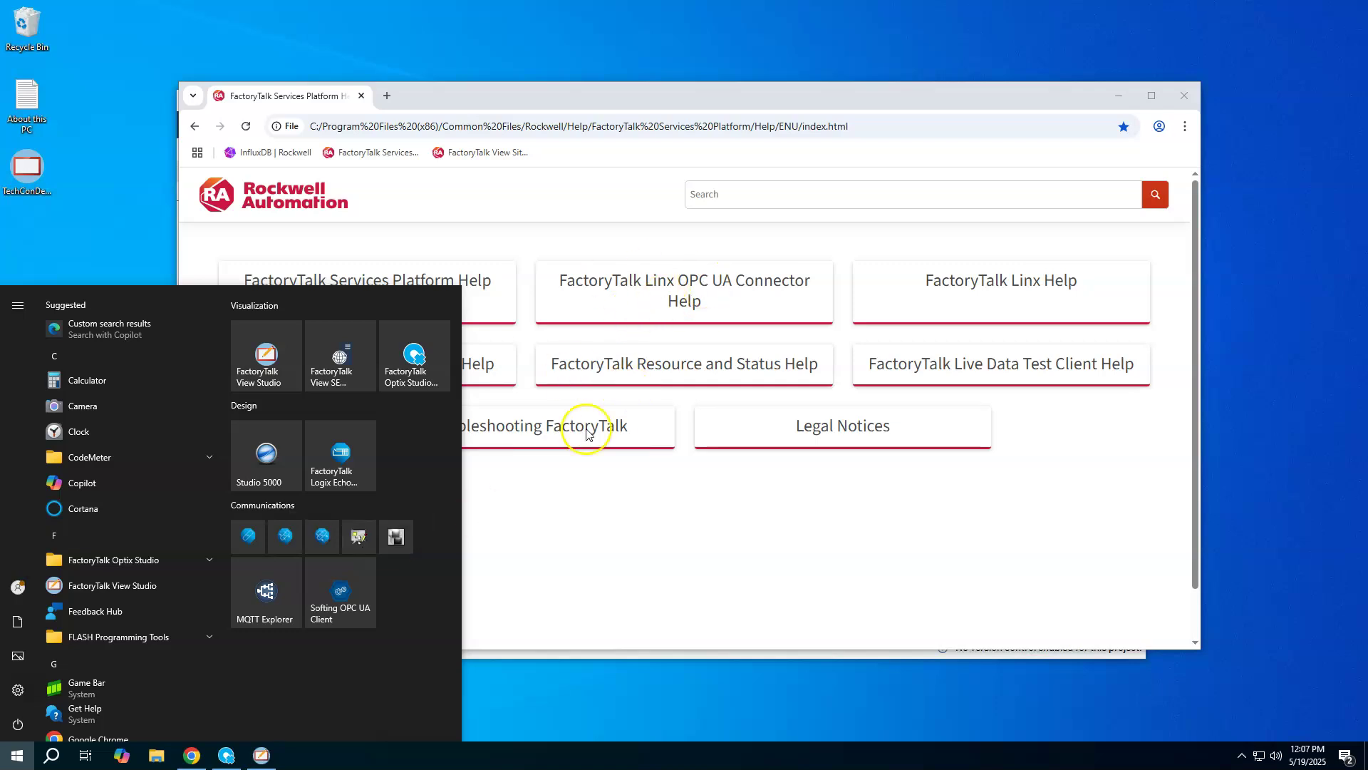
left_click(702, 292)
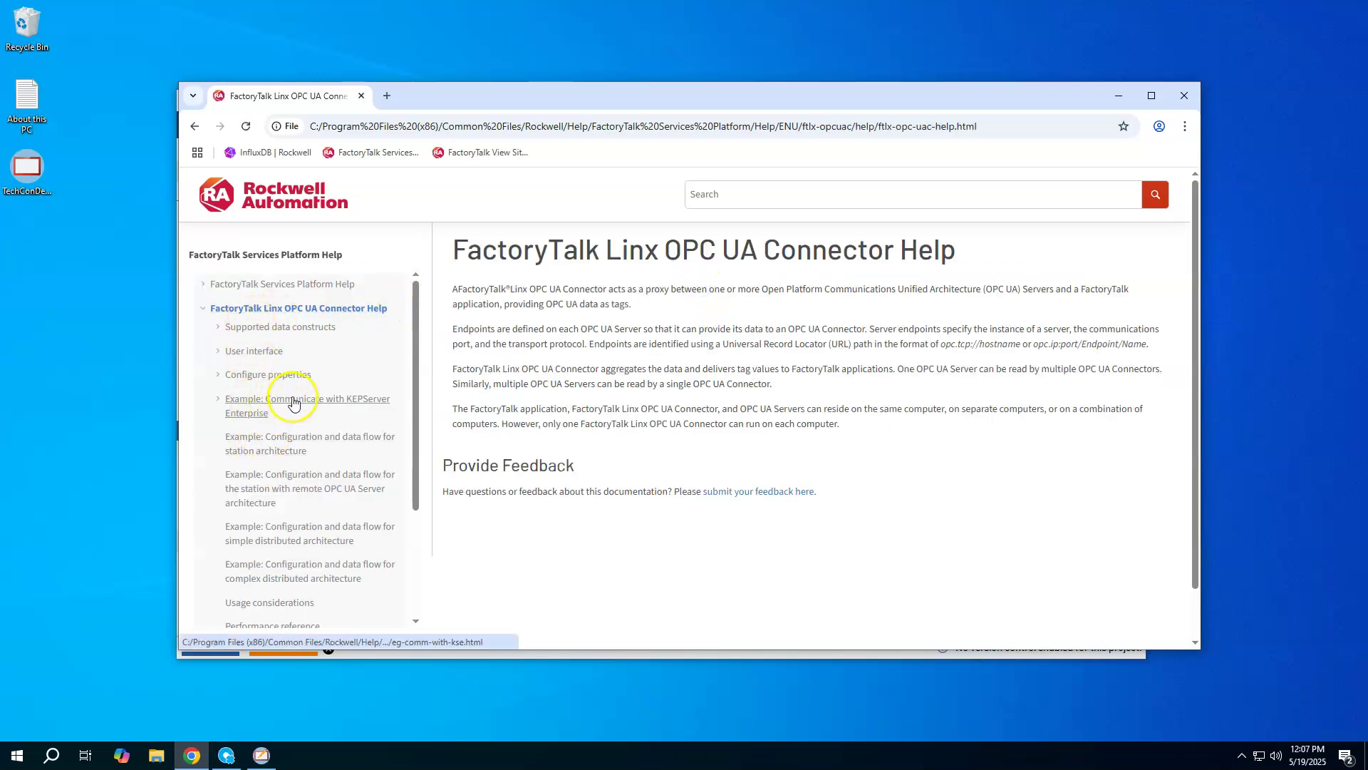
- Open the help example on configuration and data flow for complex distributed architecture and look through its computer layout diagram
scroll(294, 397, "down", 2)
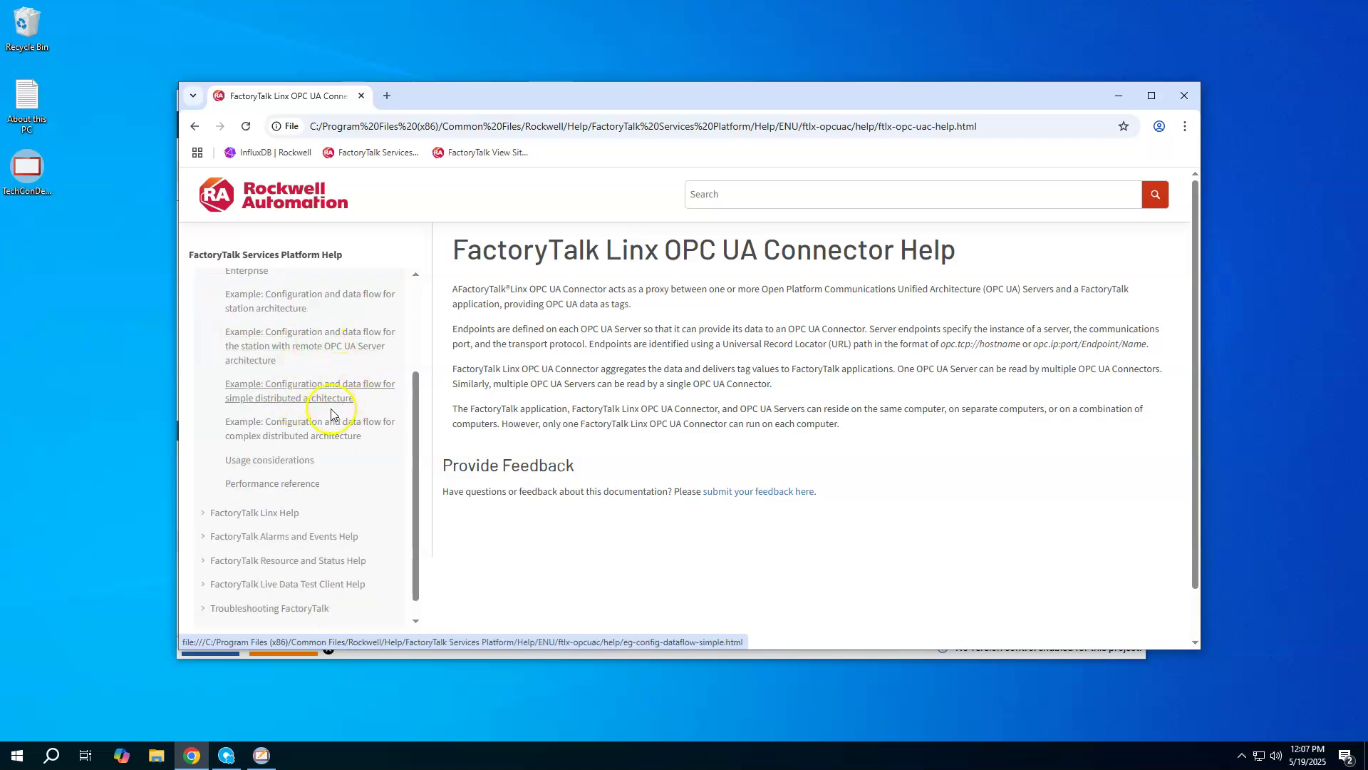
left_click(341, 427)
scroll(677, 412, "down", 2)
scroll(680, 412, "up", 5)
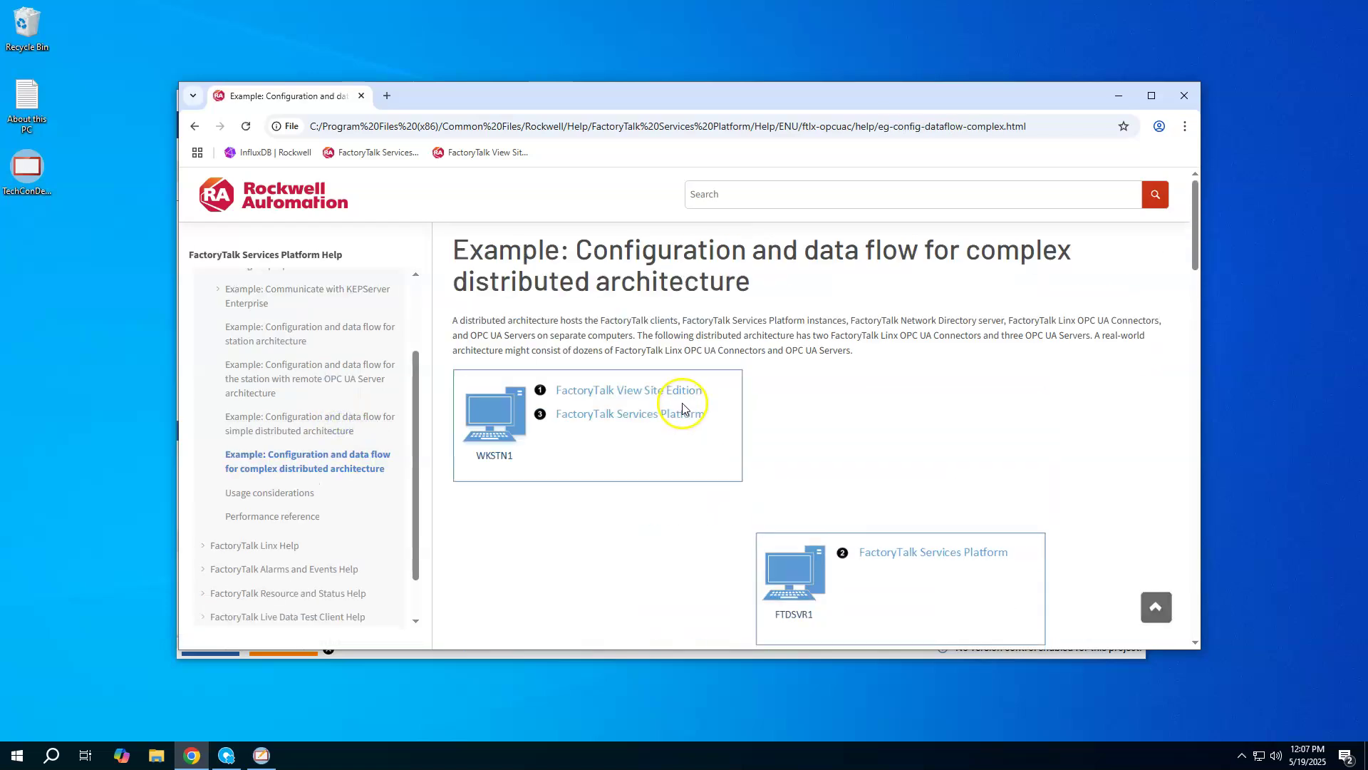
scroll(680, 406, "down", 5)
scroll(680, 396, "up", 5)
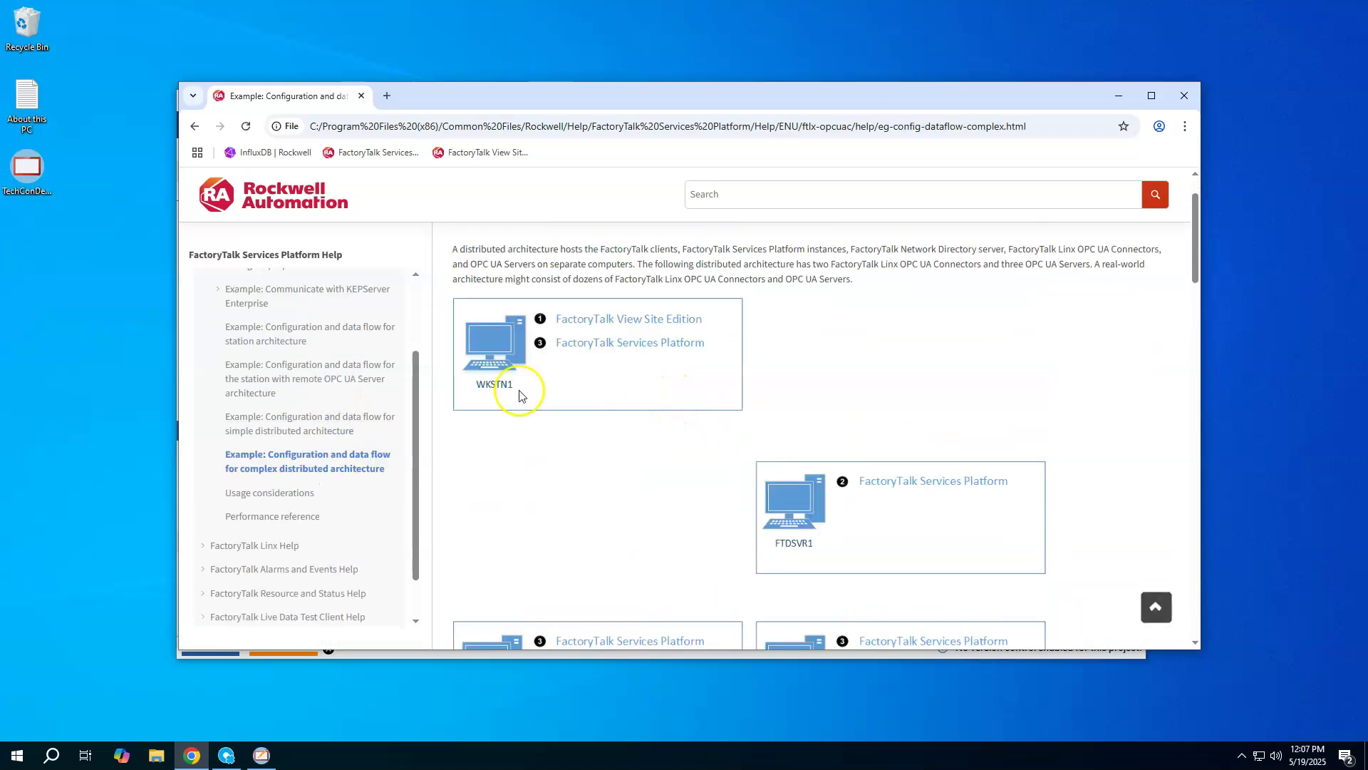
scroll(324, 380, "up", 2)
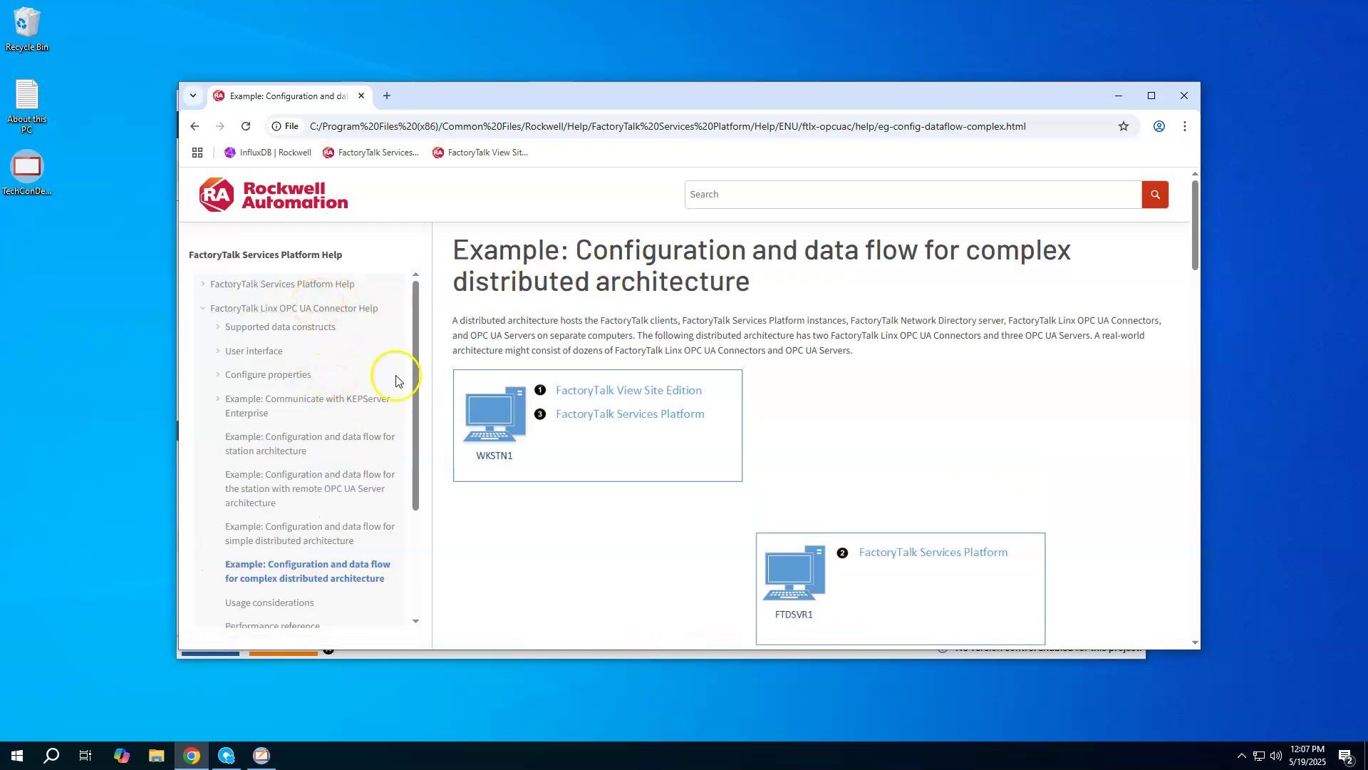
- Switch to FactoryTalk Optix Studio and expand the NetLogic folder to examine the project's simulator scripts
left_click(228, 761)
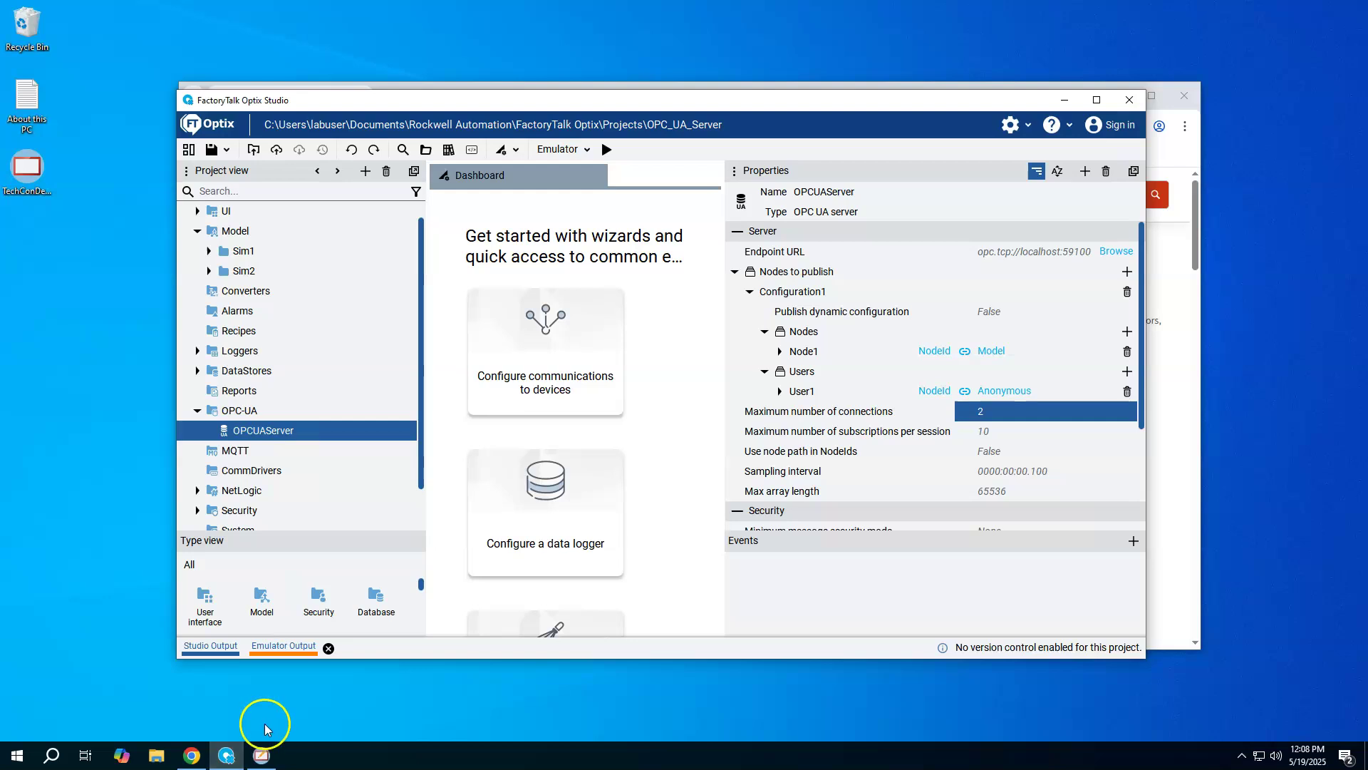
left_click(198, 491)
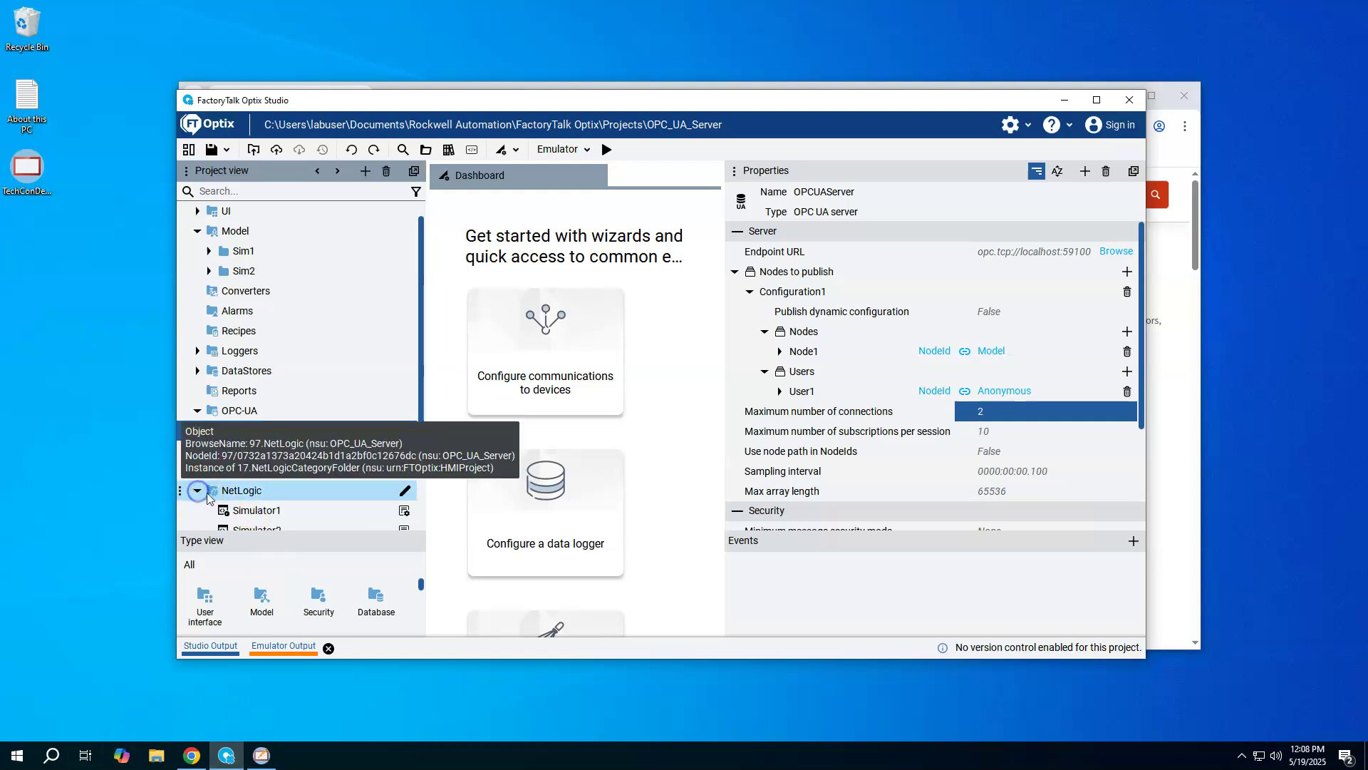
scroll(268, 490, "down", 1)
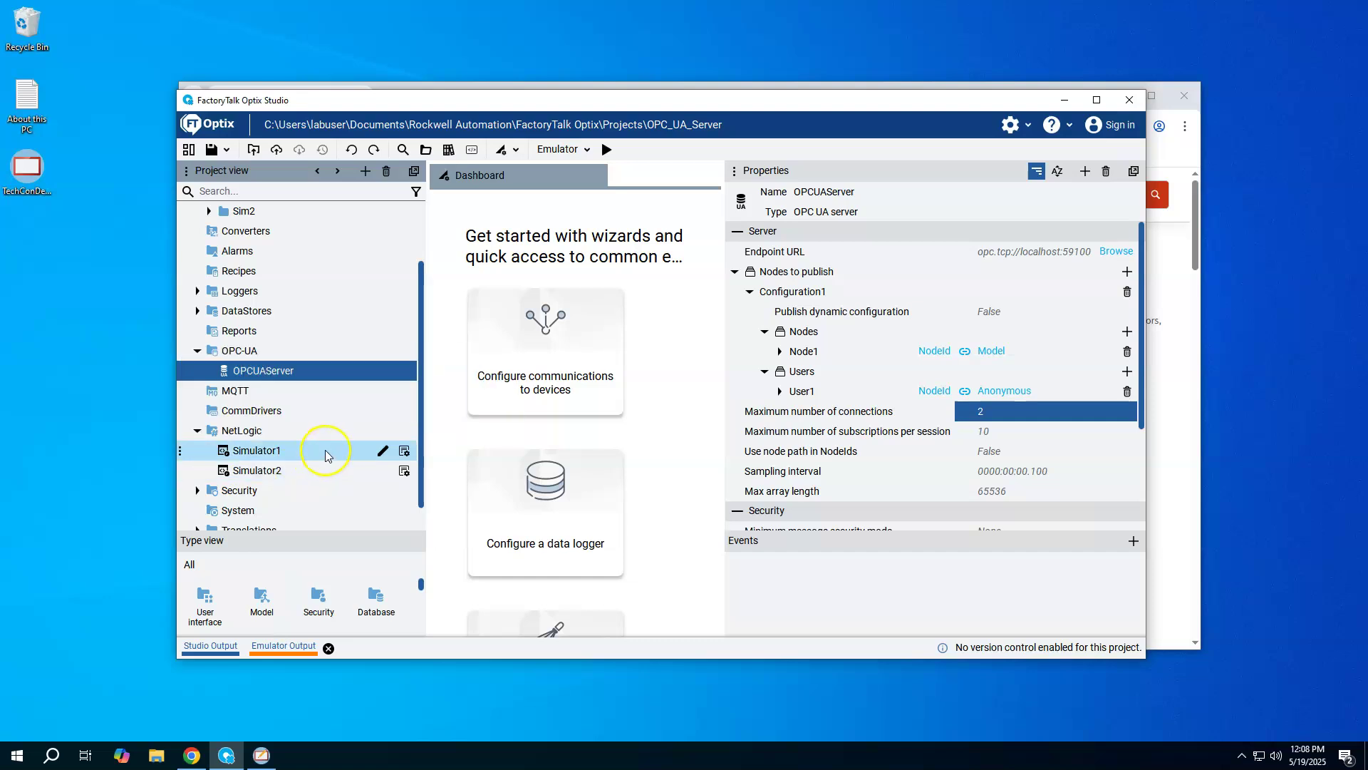
- Expand the Sim1 and Sim2 folders under Model to examine their simulated variables
scroll(325, 455, "up", 2)
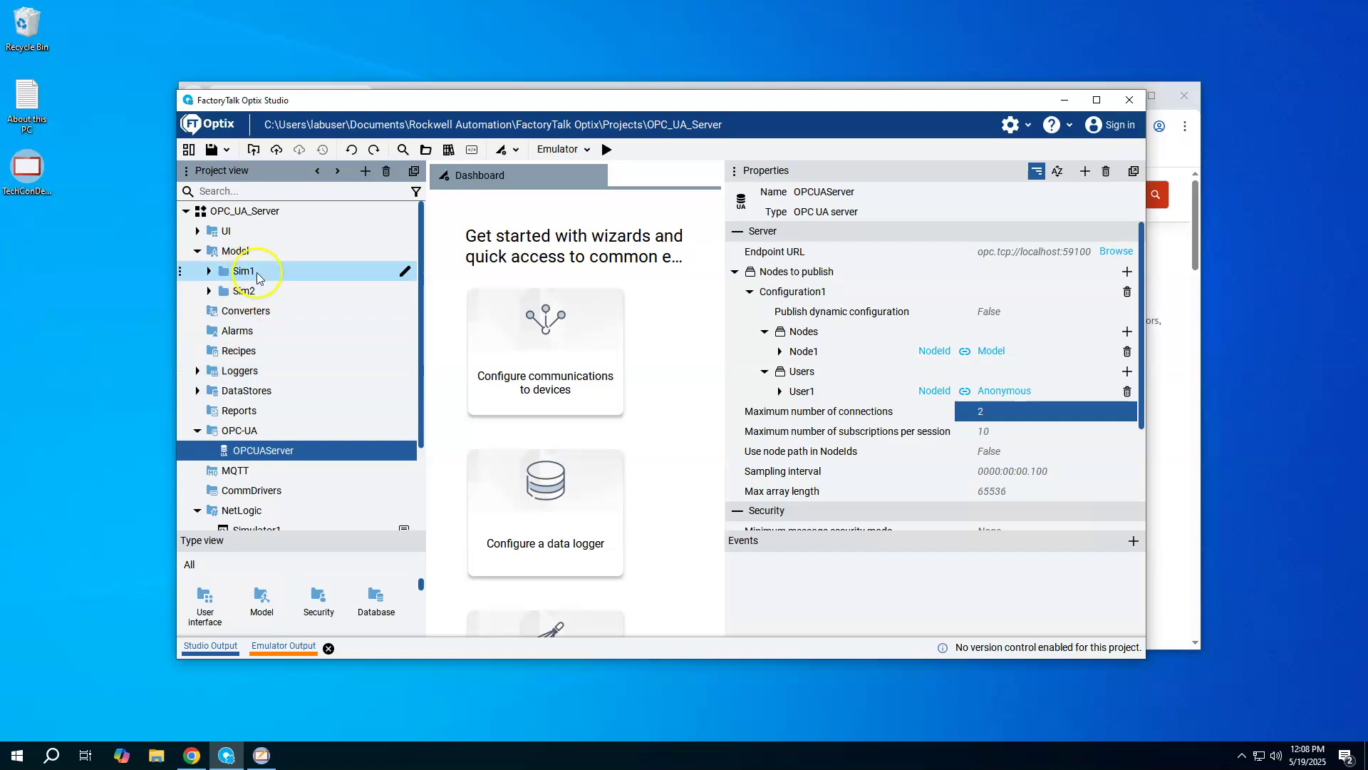
left_click(209, 272)
left_click(209, 353)
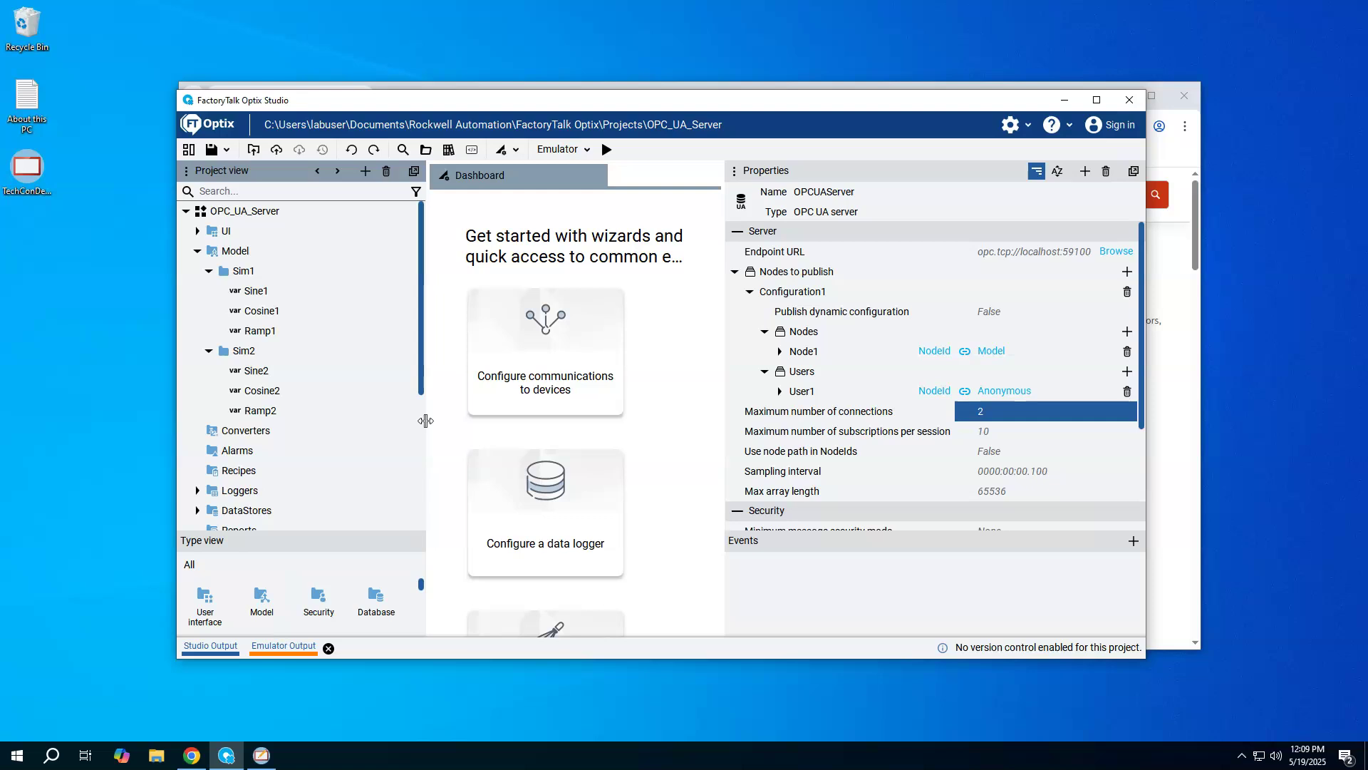
left_click(431, 418)
- View the object types that can be added to the OPC-UA folder, then dismiss the choices without adding one
scroll(366, 388, "down", 3)
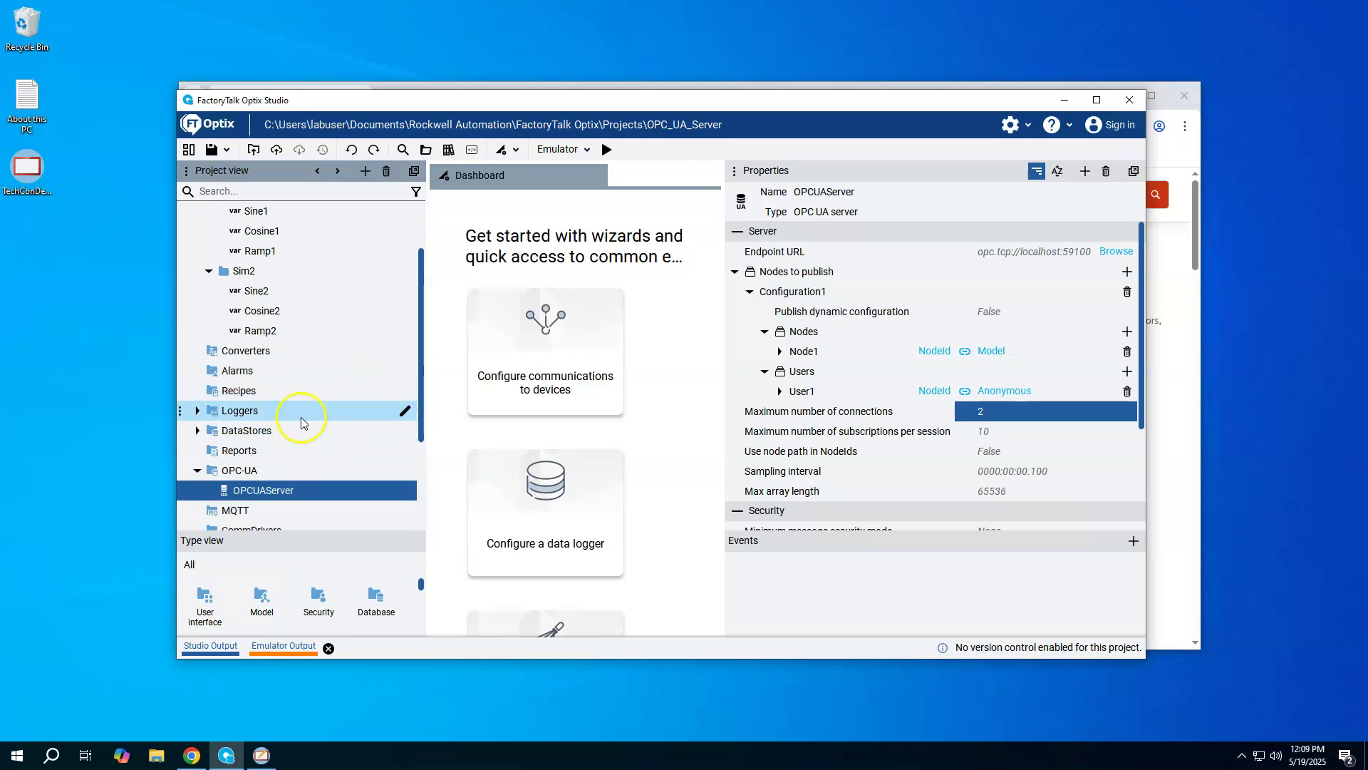
scroll(291, 421, "down", 1)
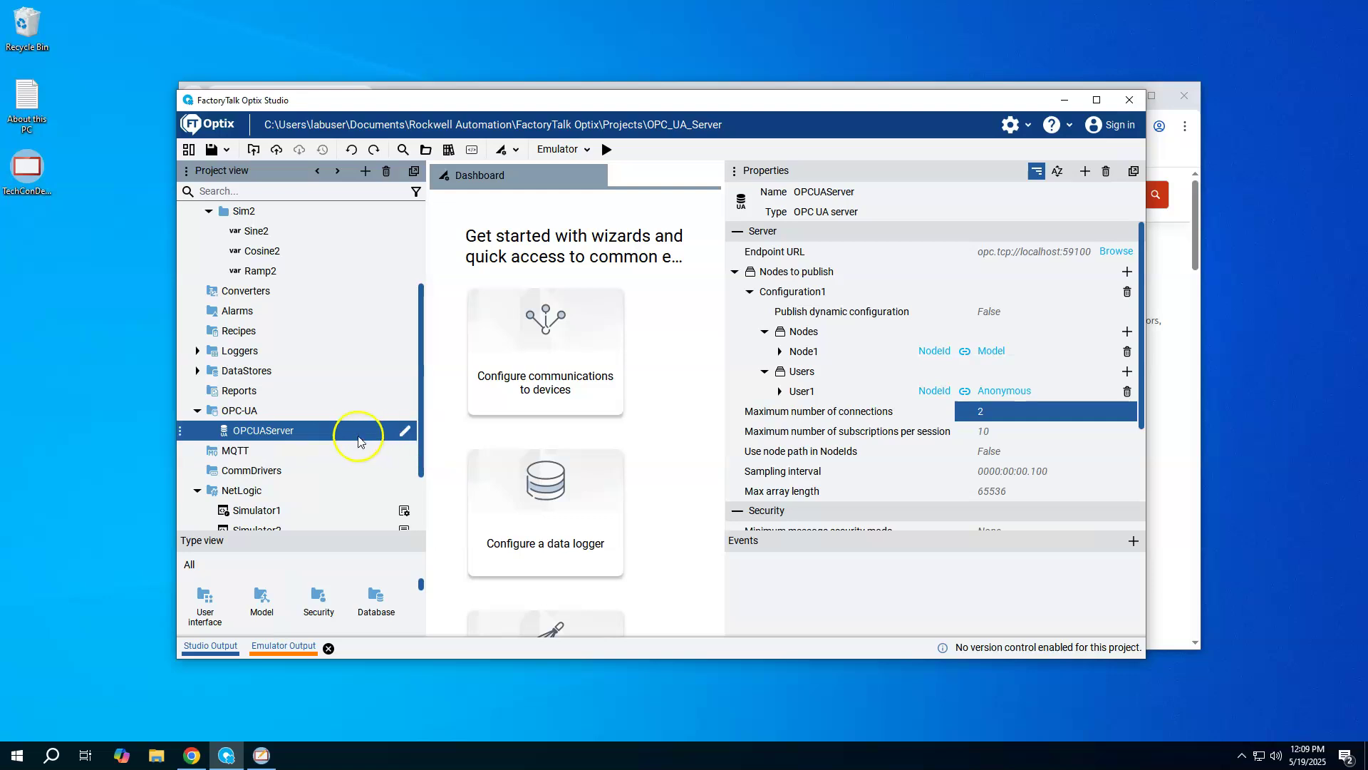
right_click(250, 417)
mouse_move(349, 422)
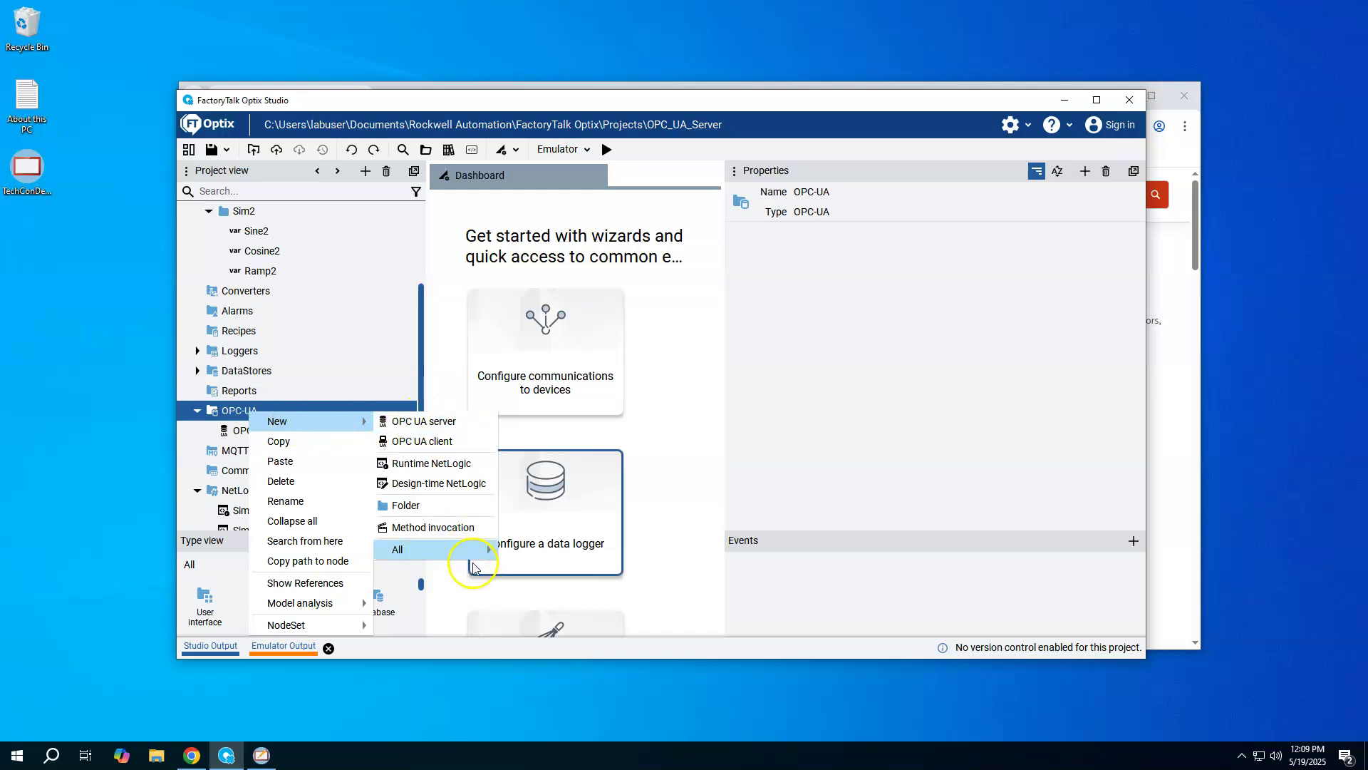
left_click(142, 557)
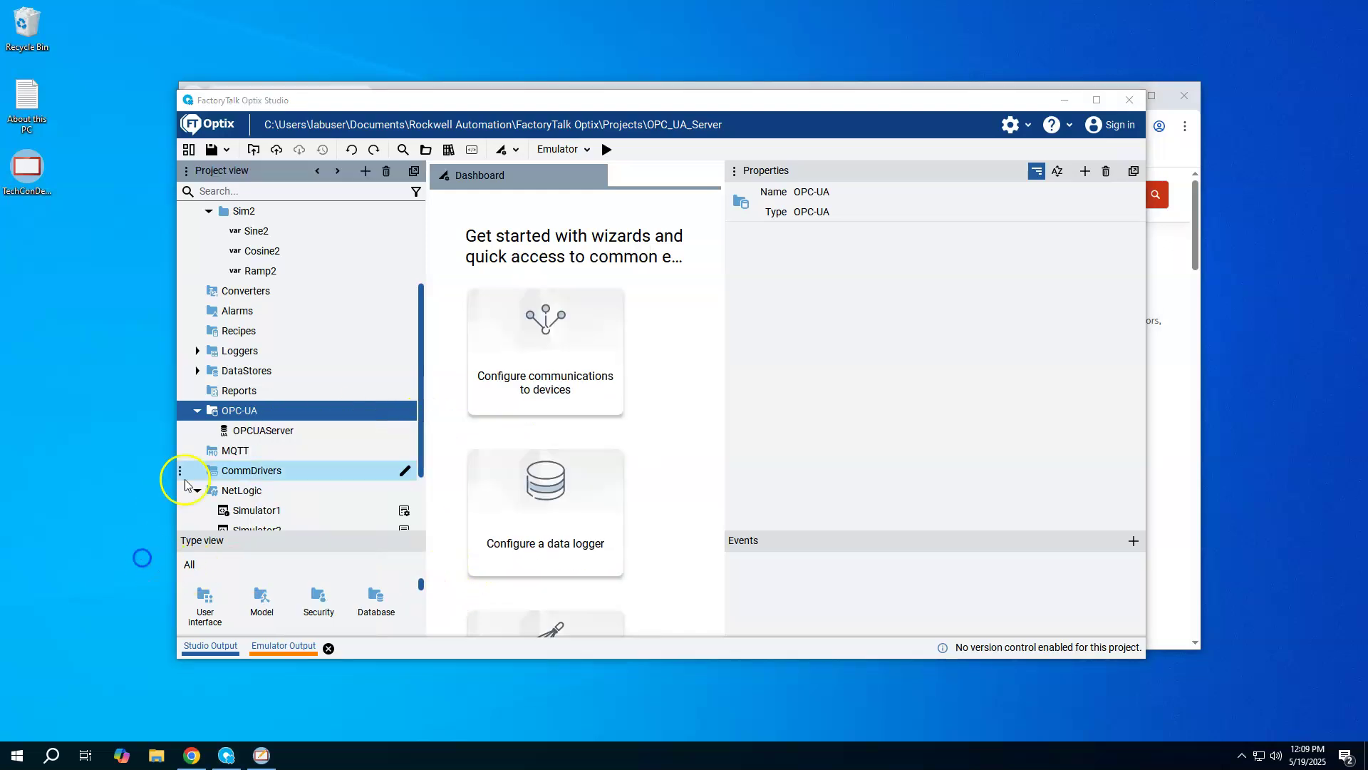
- Select OPCUAServer and examine its endpoint URL and published node, comparing it with the variables in the Model folder
left_click(265, 432)
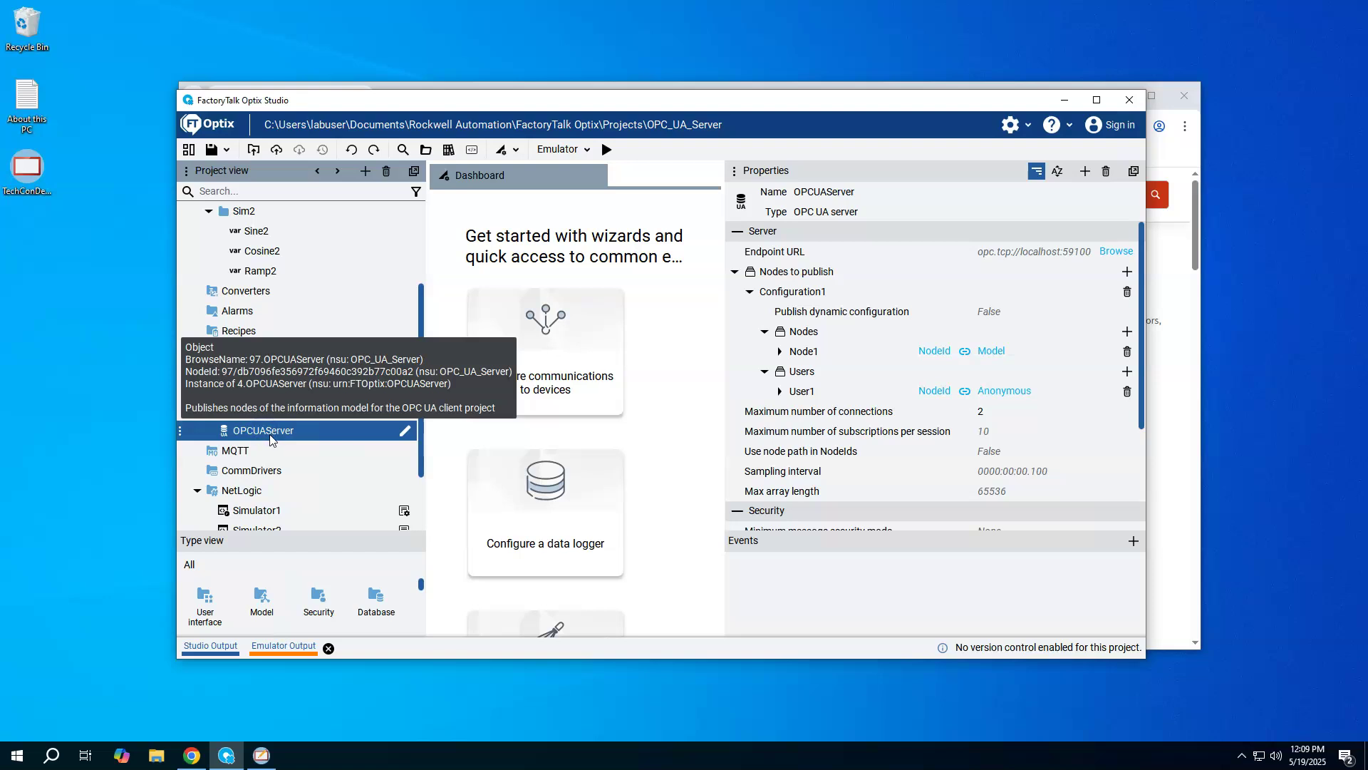
mouse_move(1089, 263)
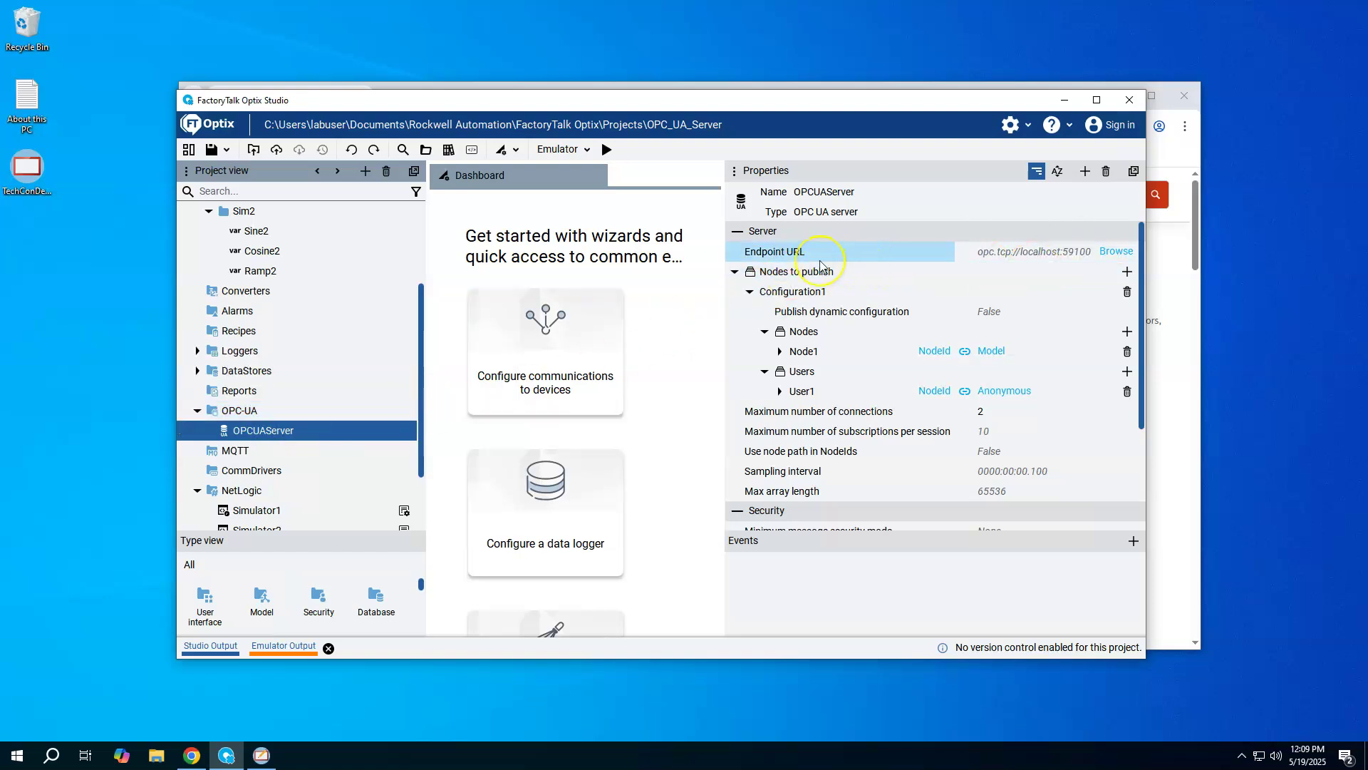
mouse_move(1001, 264)
mouse_move(926, 257)
mouse_move(909, 358)
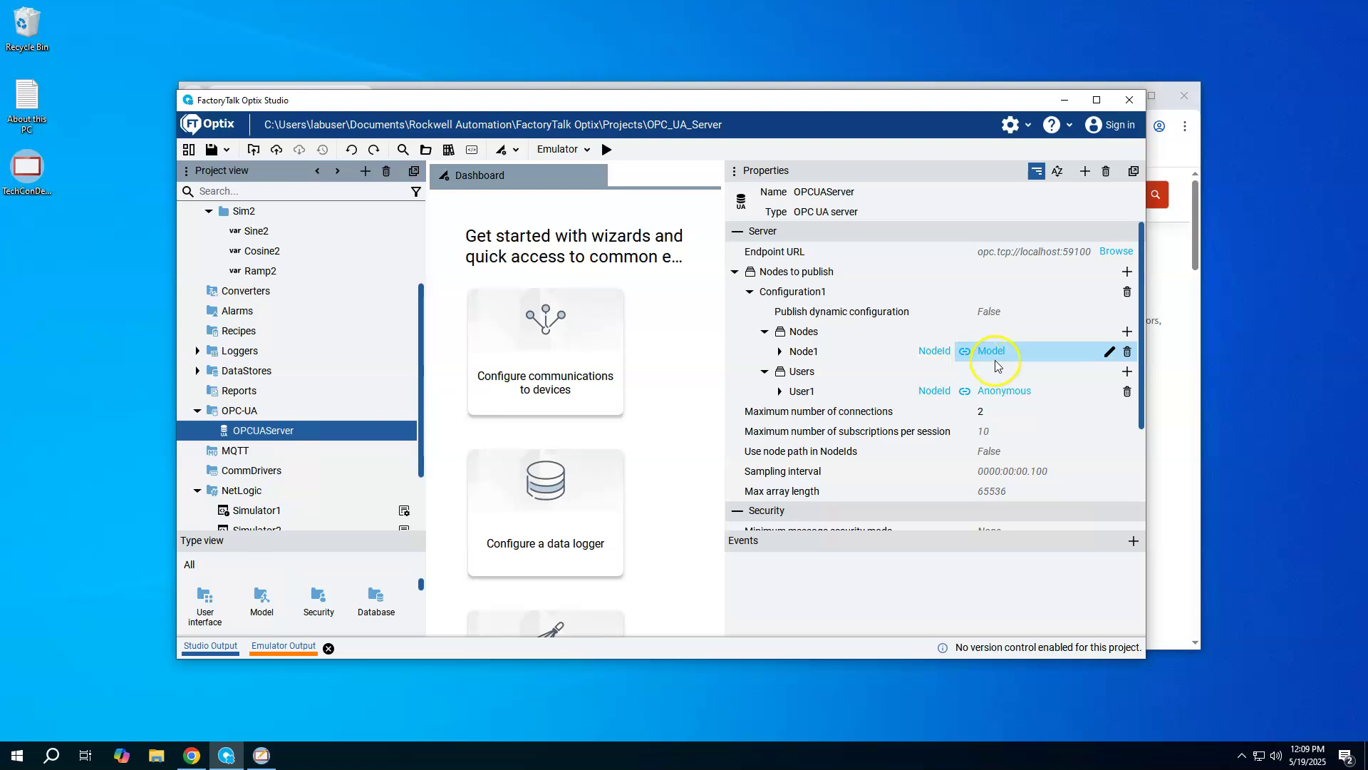
scroll(271, 282, "up", 3)
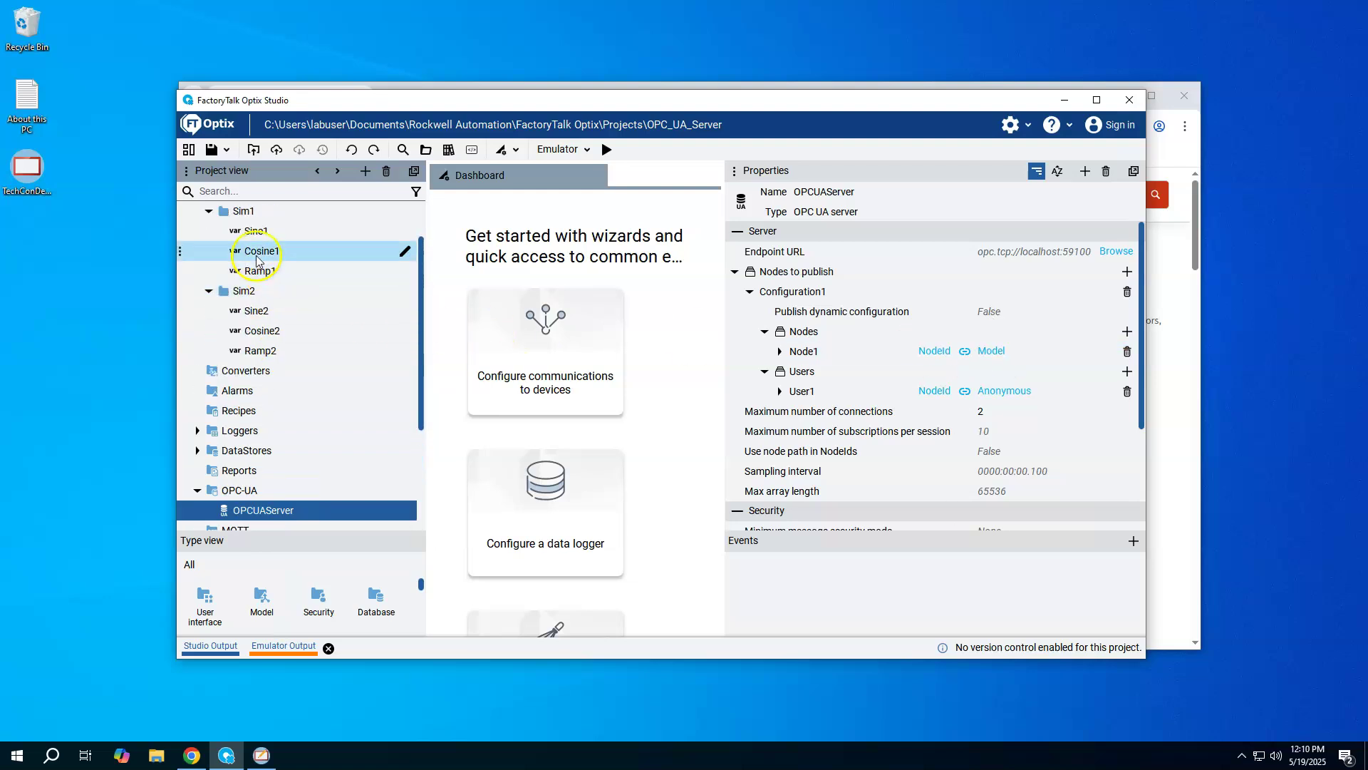
scroll(256, 261, "up", 1)
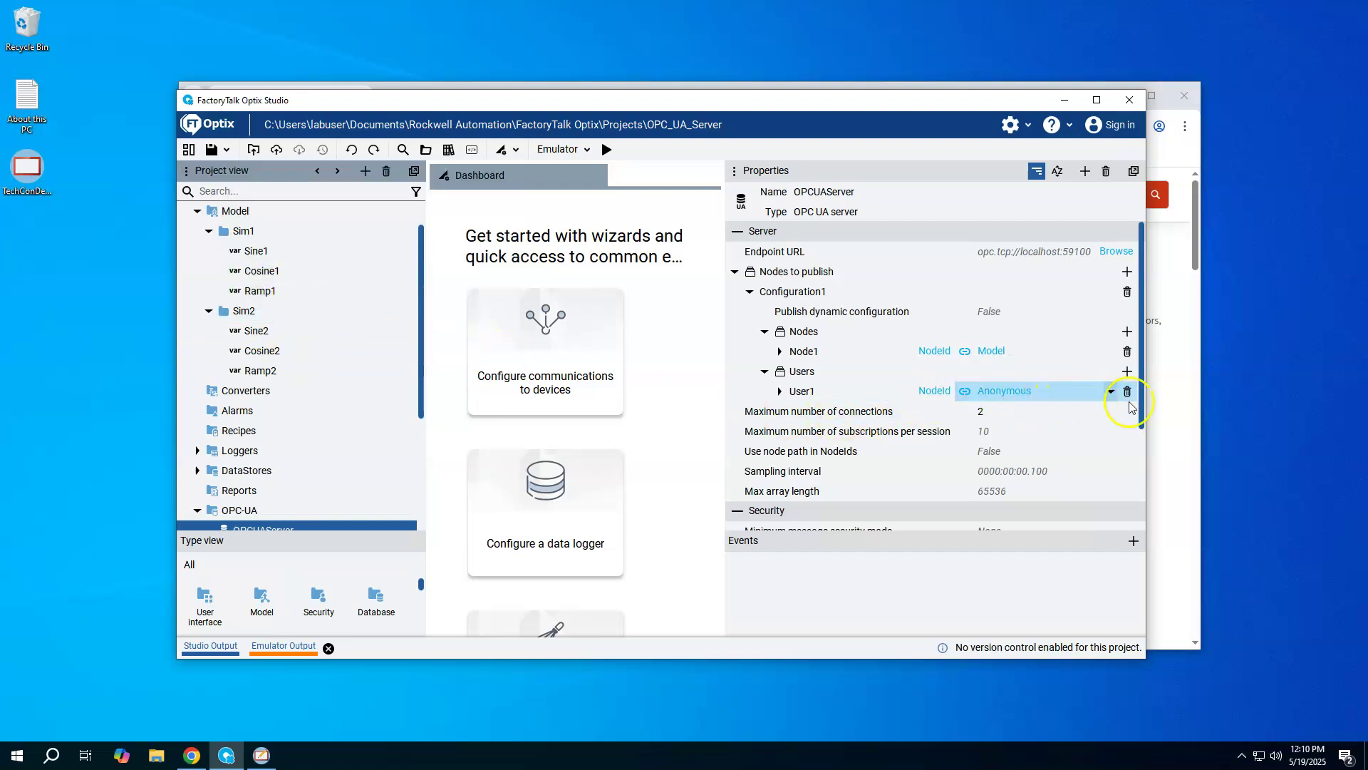
- Review the OPCUAServer user access, security mode, security policy, certificate and product information settings
scroll(1128, 431, "down", 1)
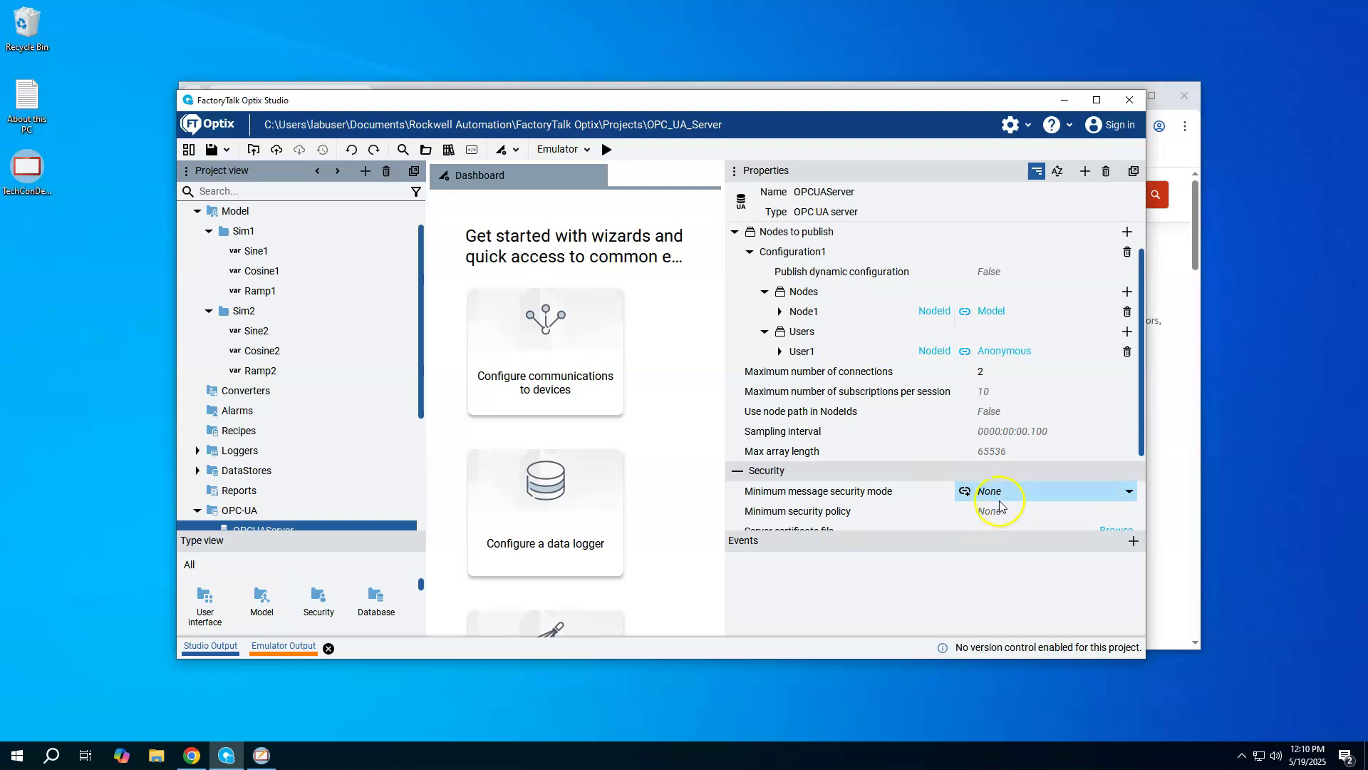
scroll(997, 503, "down", 1)
scroll(1000, 505, "down", 2)
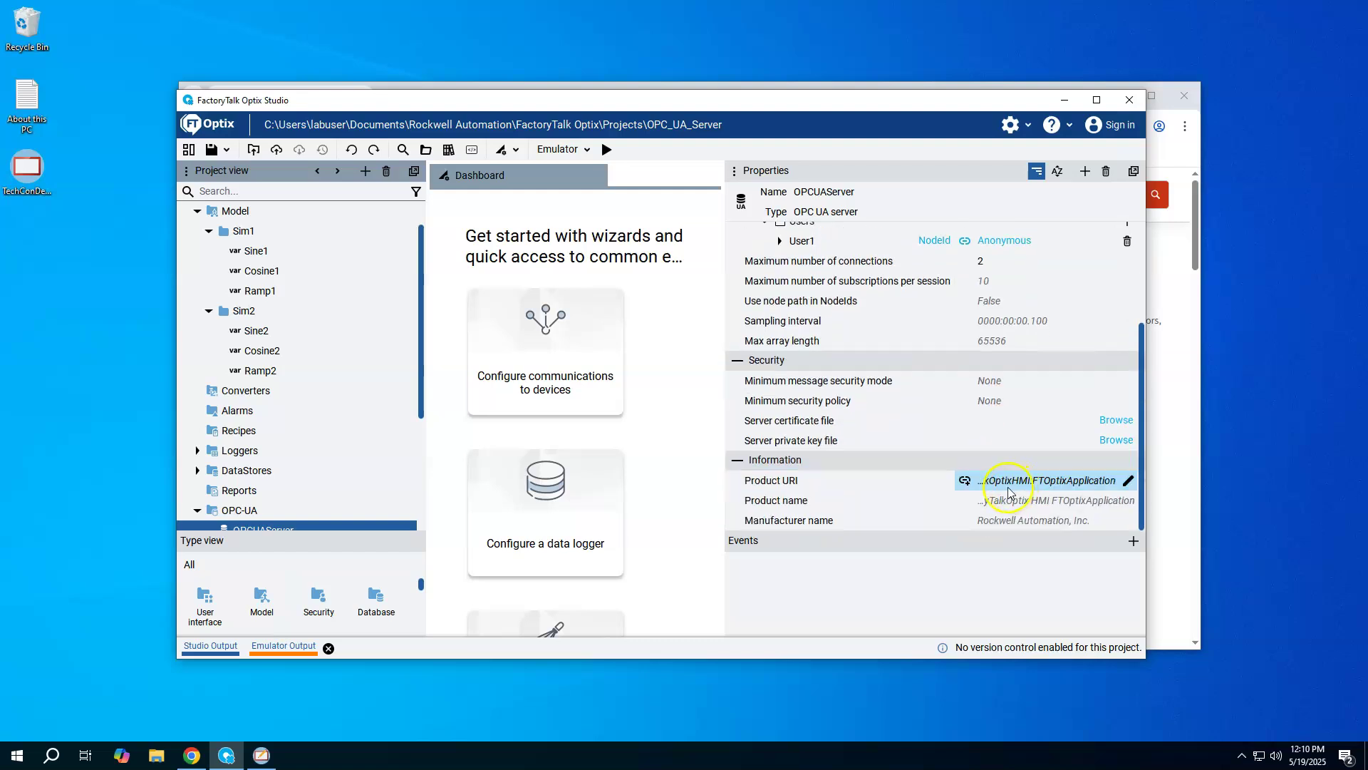
scroll(1008, 492, "up", 2)
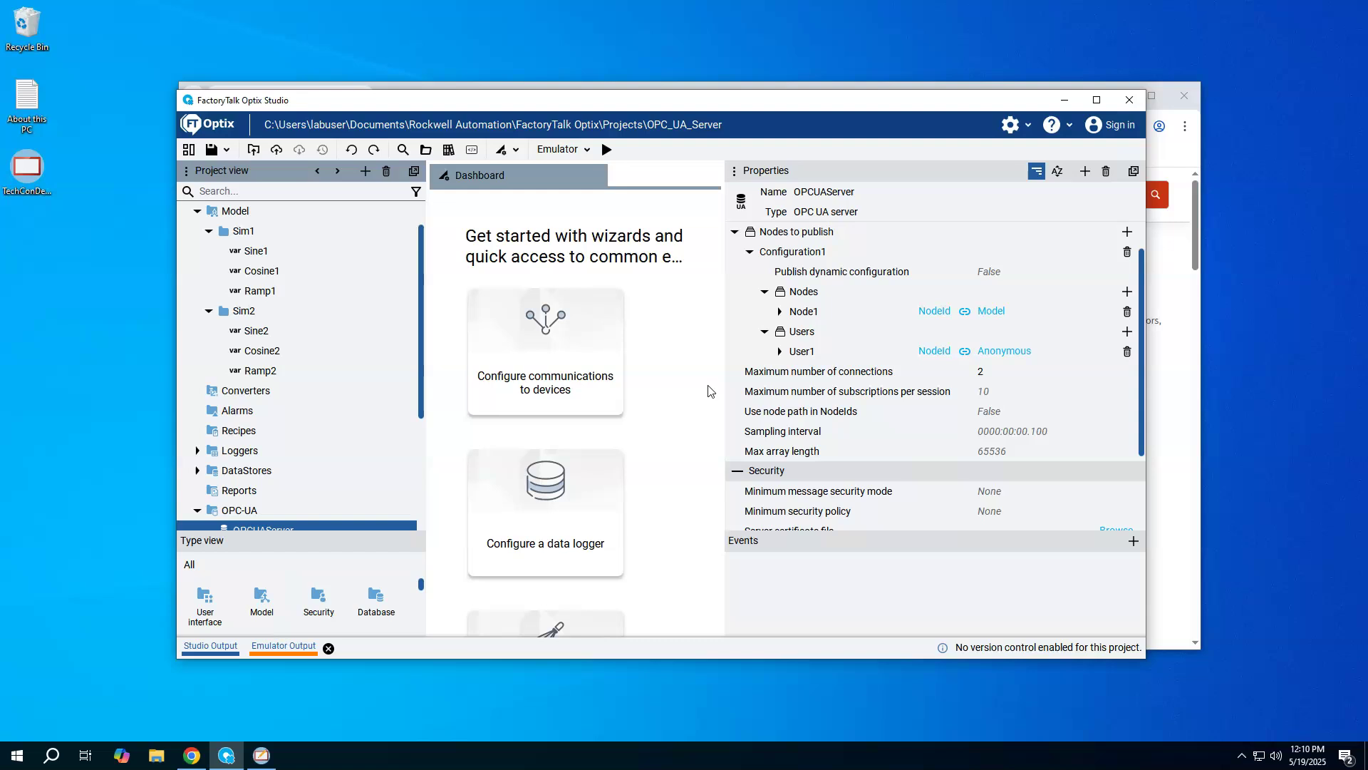
left_click(718, 399)
- Run the OPC_UA_Server project in the emulator and switch on both Simulator 1 and Simulator 2
left_click(262, 253)
left_click(608, 149)
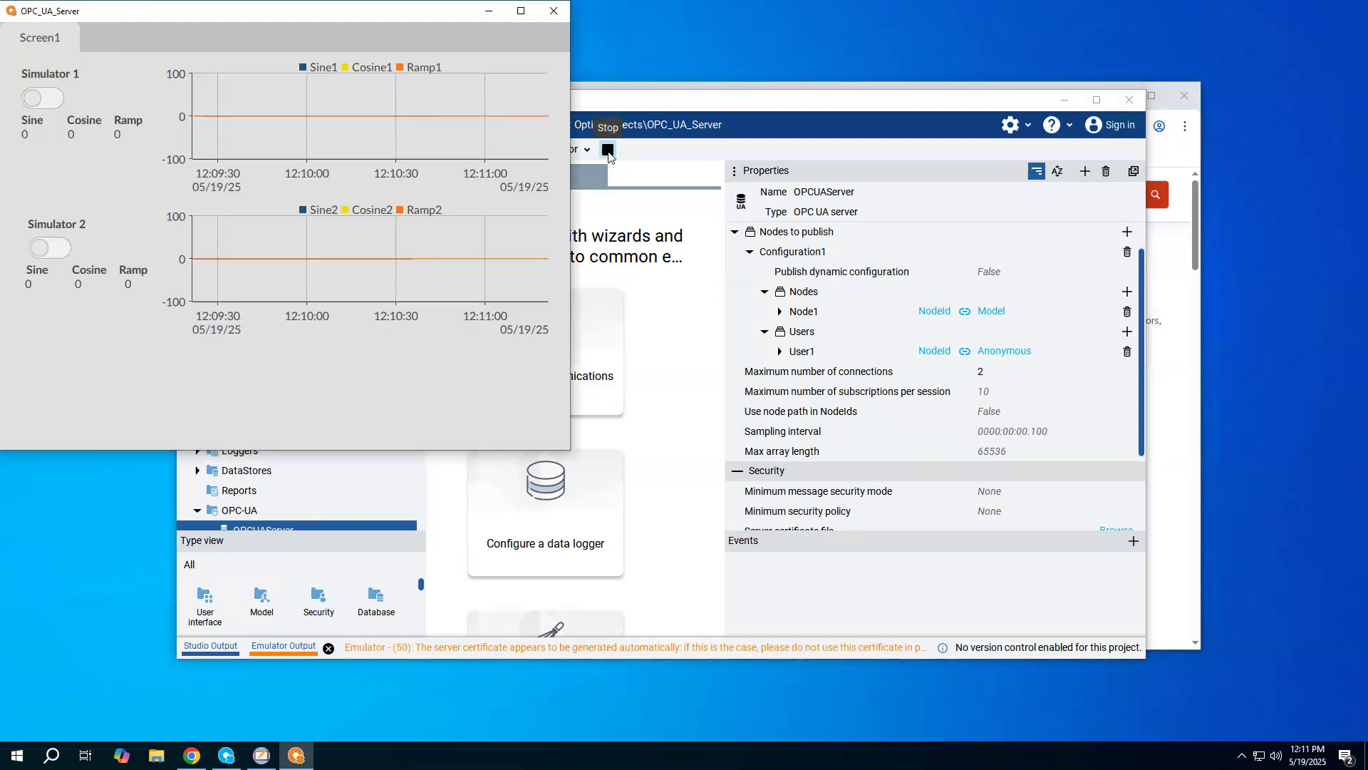
left_click_drag(283, 17, 494, 139)
left_click(250, 223)
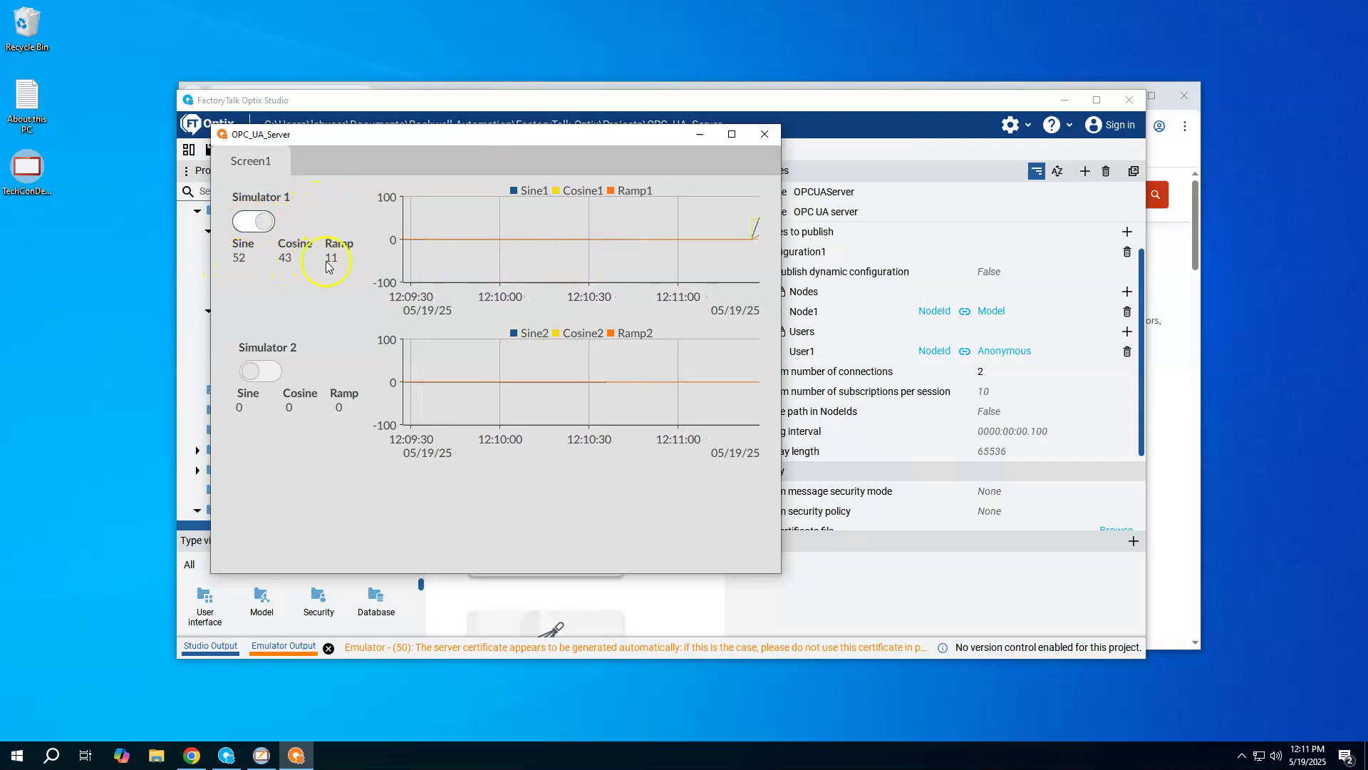
left_click(258, 371)
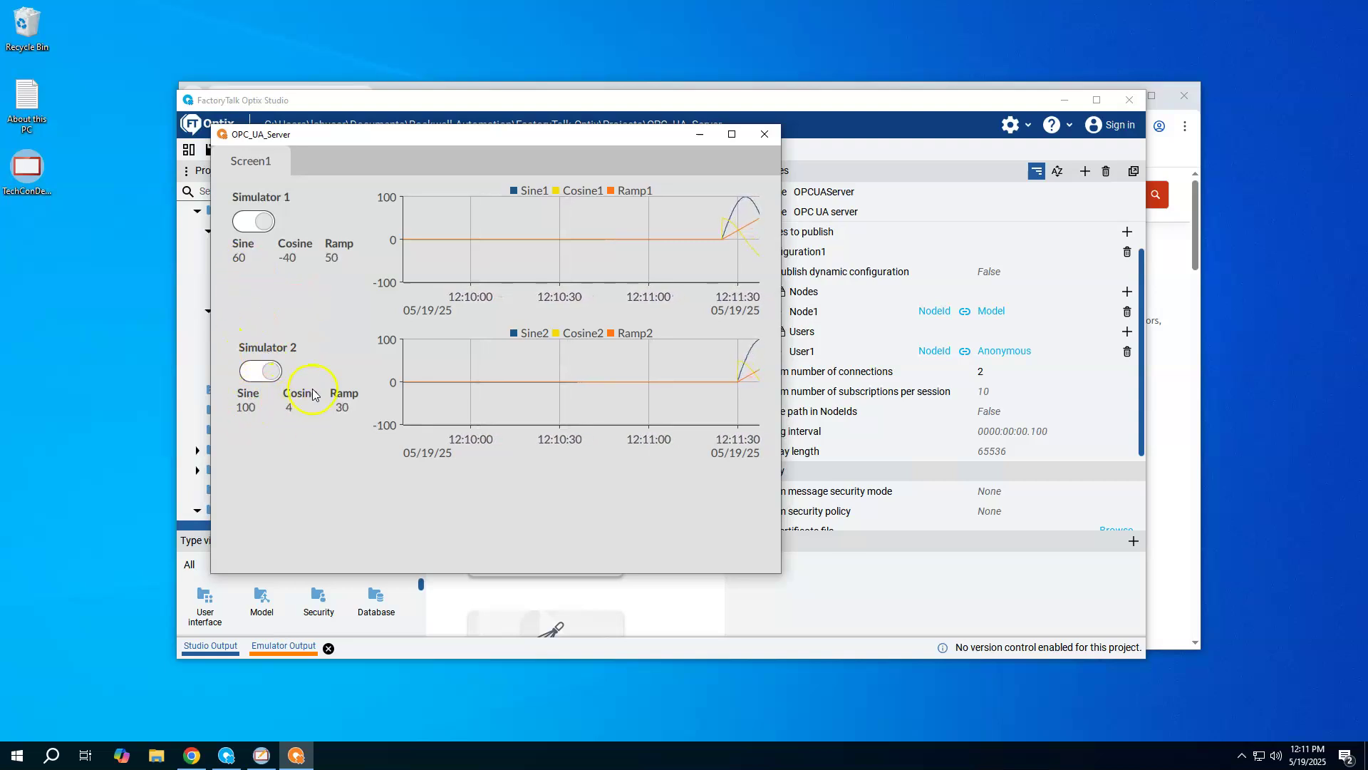
left_click_drag(471, 137, 389, 164)
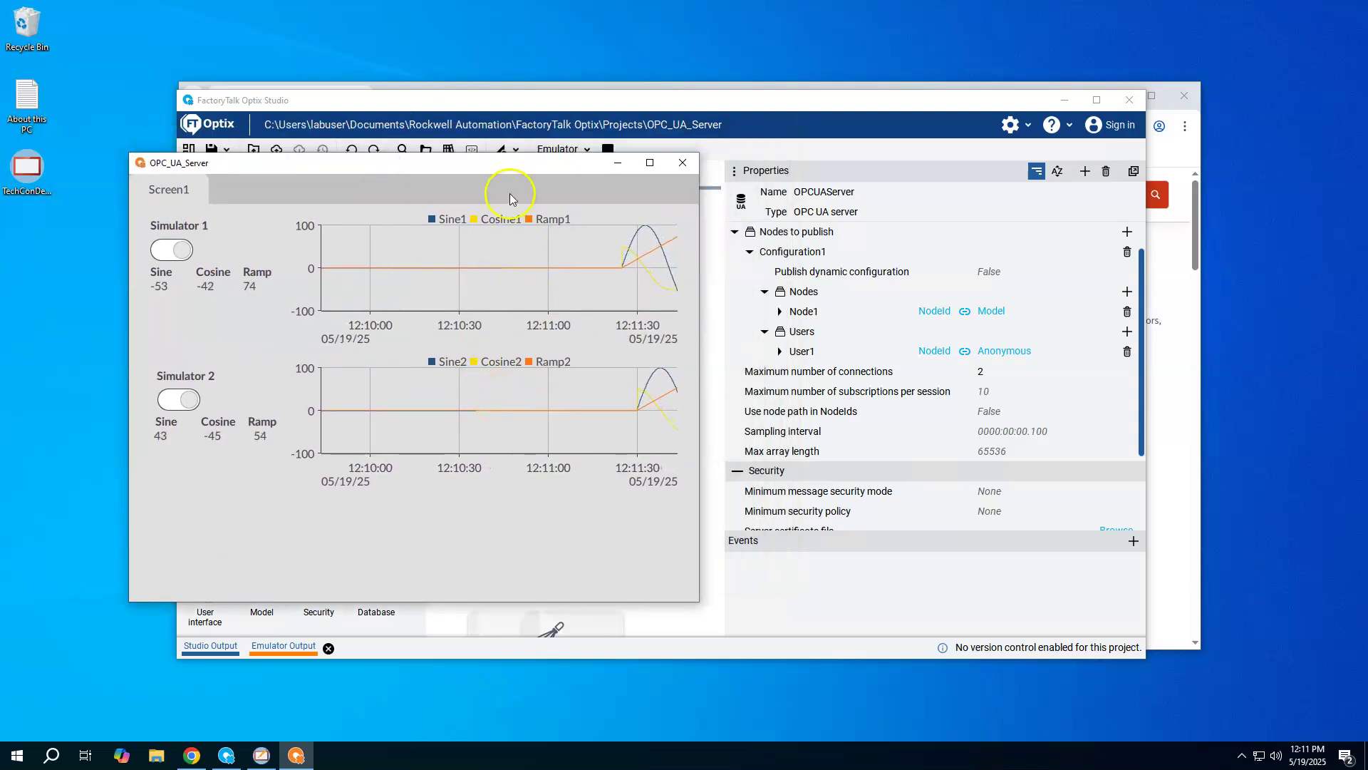
left_click_drag(513, 167, 649, 137)
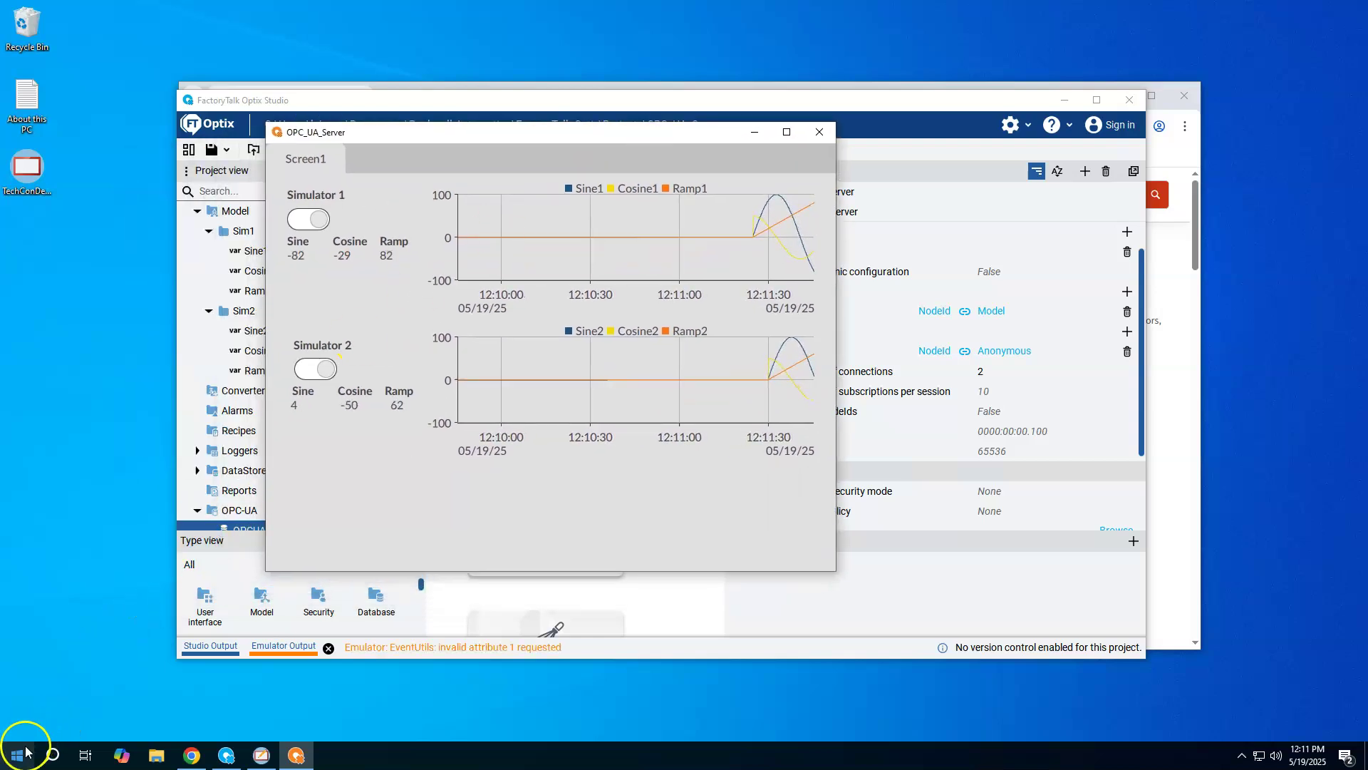
- Start the Softing OPC UA Client and open the Softing FTOptix Server project from the Documents folder
left_click(19, 760)
left_click(338, 592)
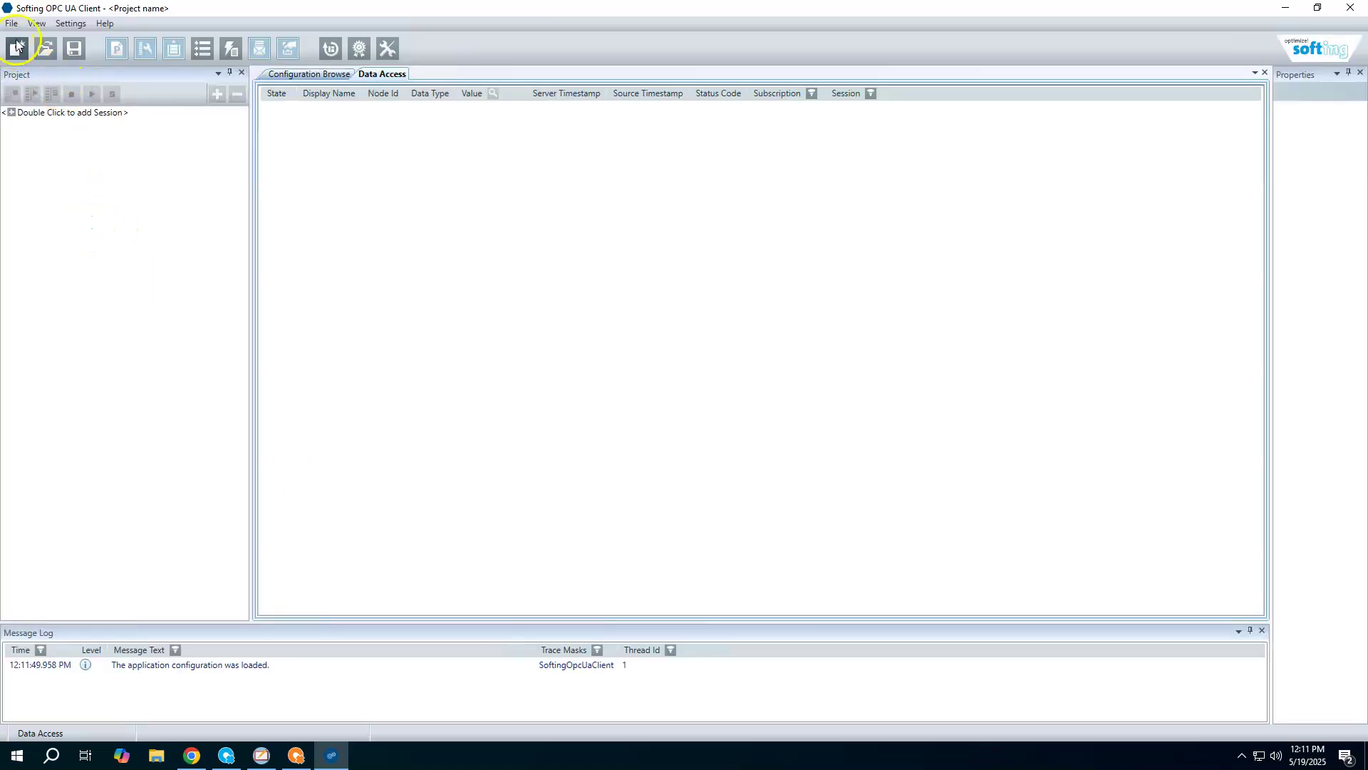
left_click(14, 25)
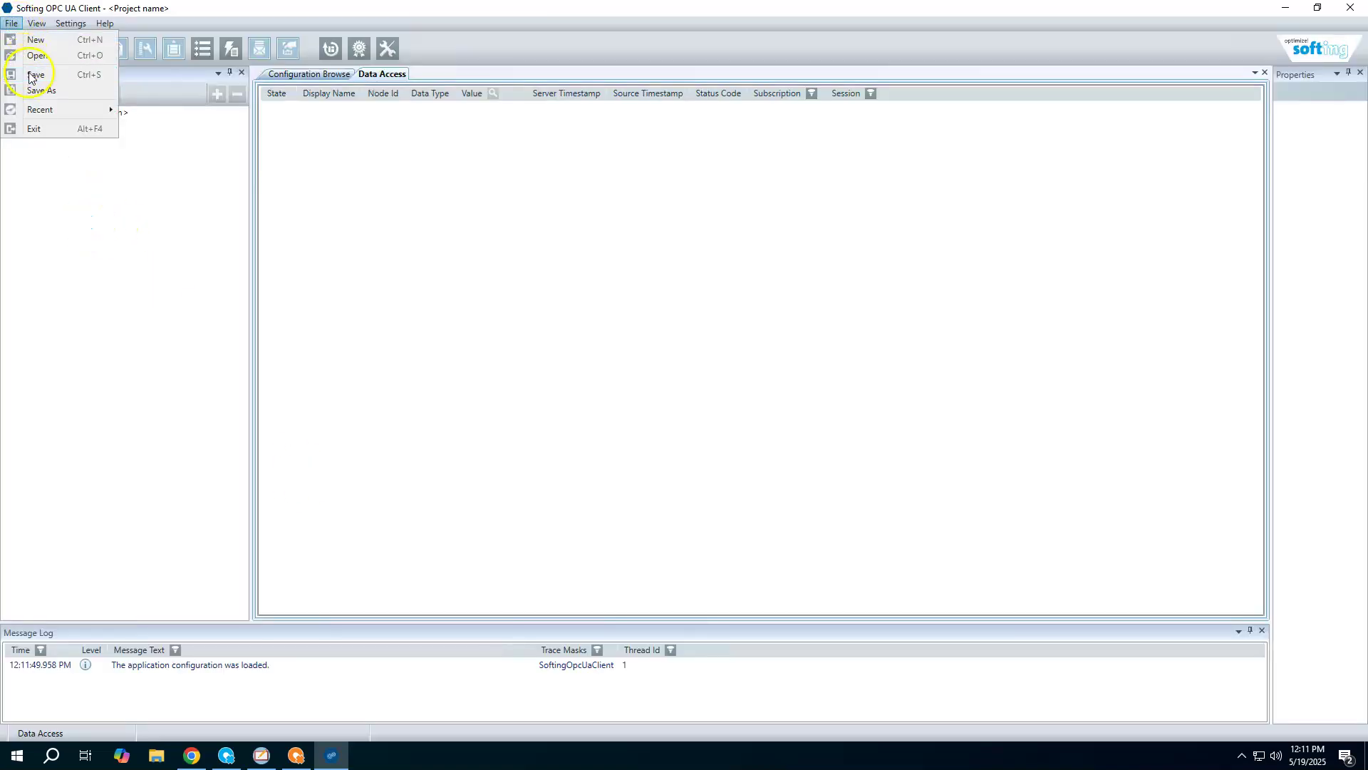
left_click(30, 56)
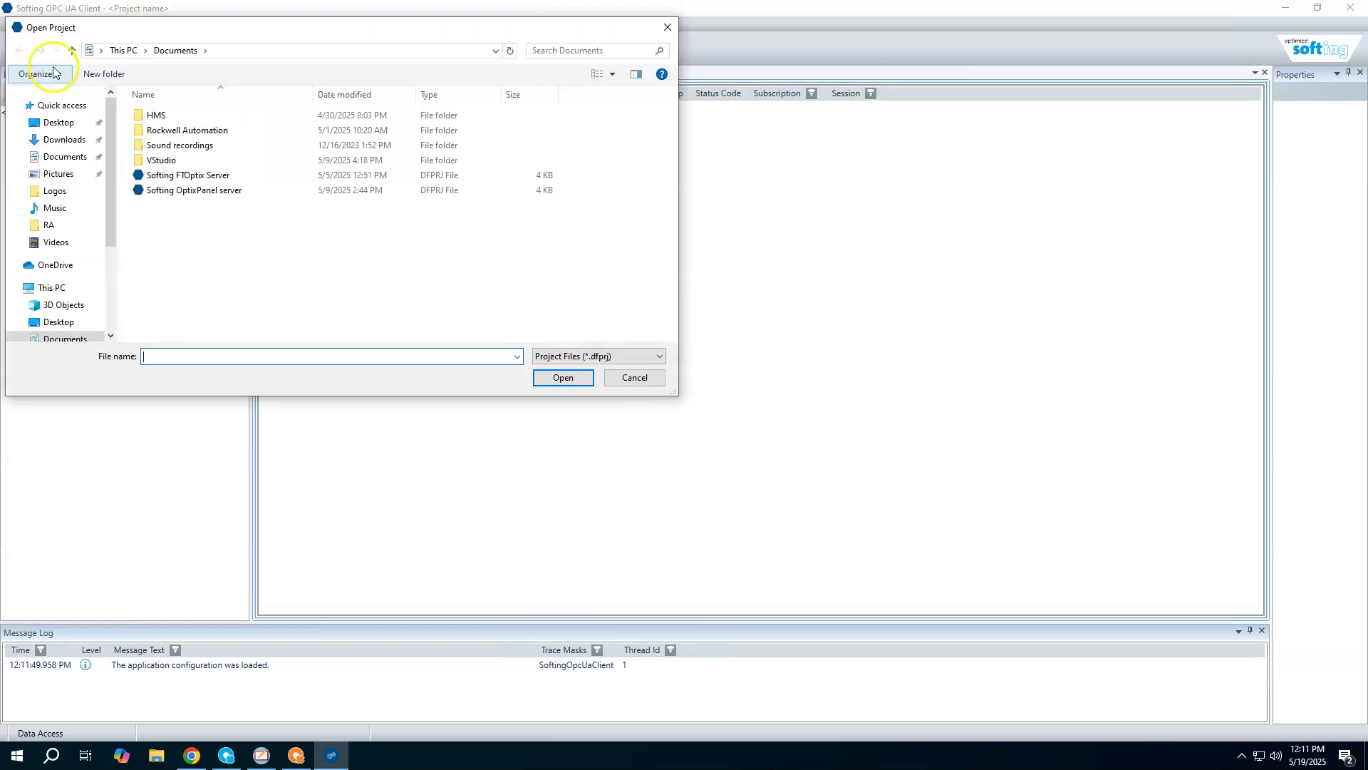
left_click(177, 178)
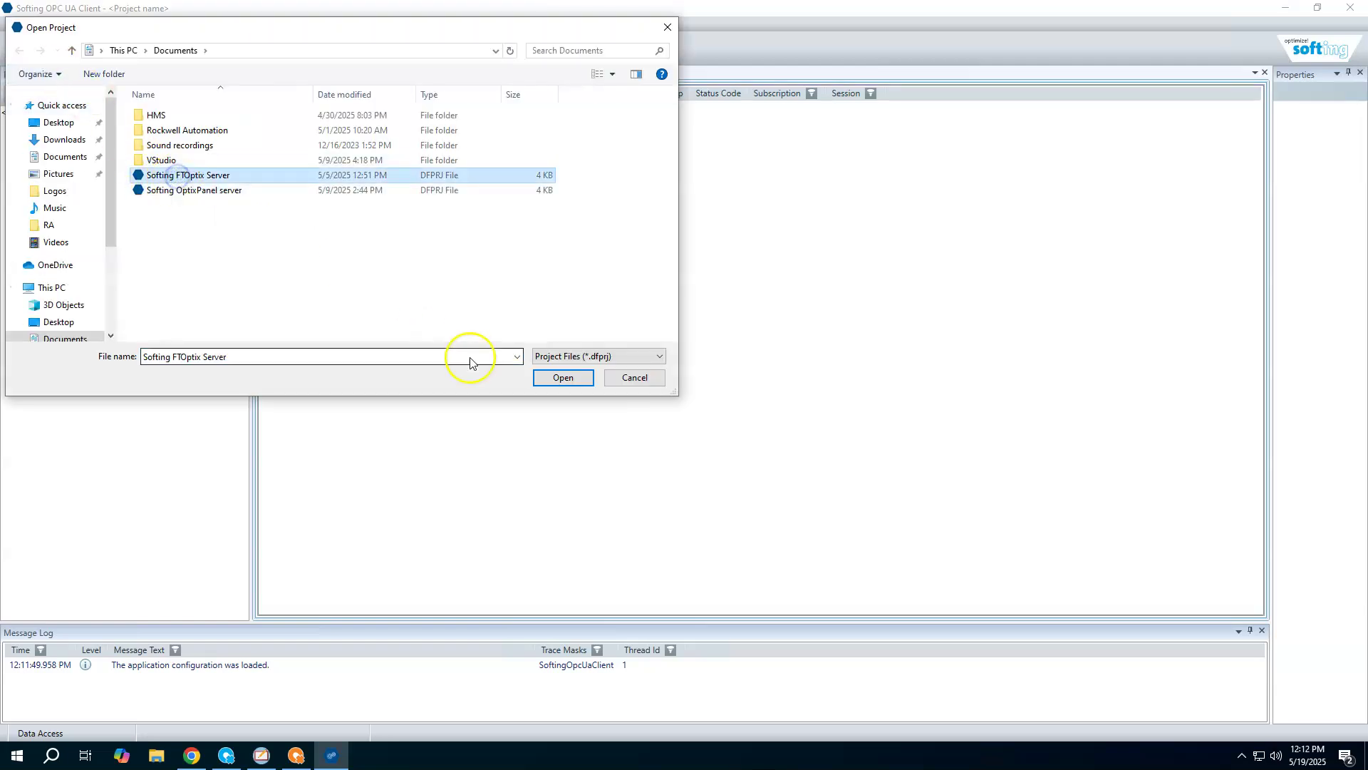
left_click(563, 377)
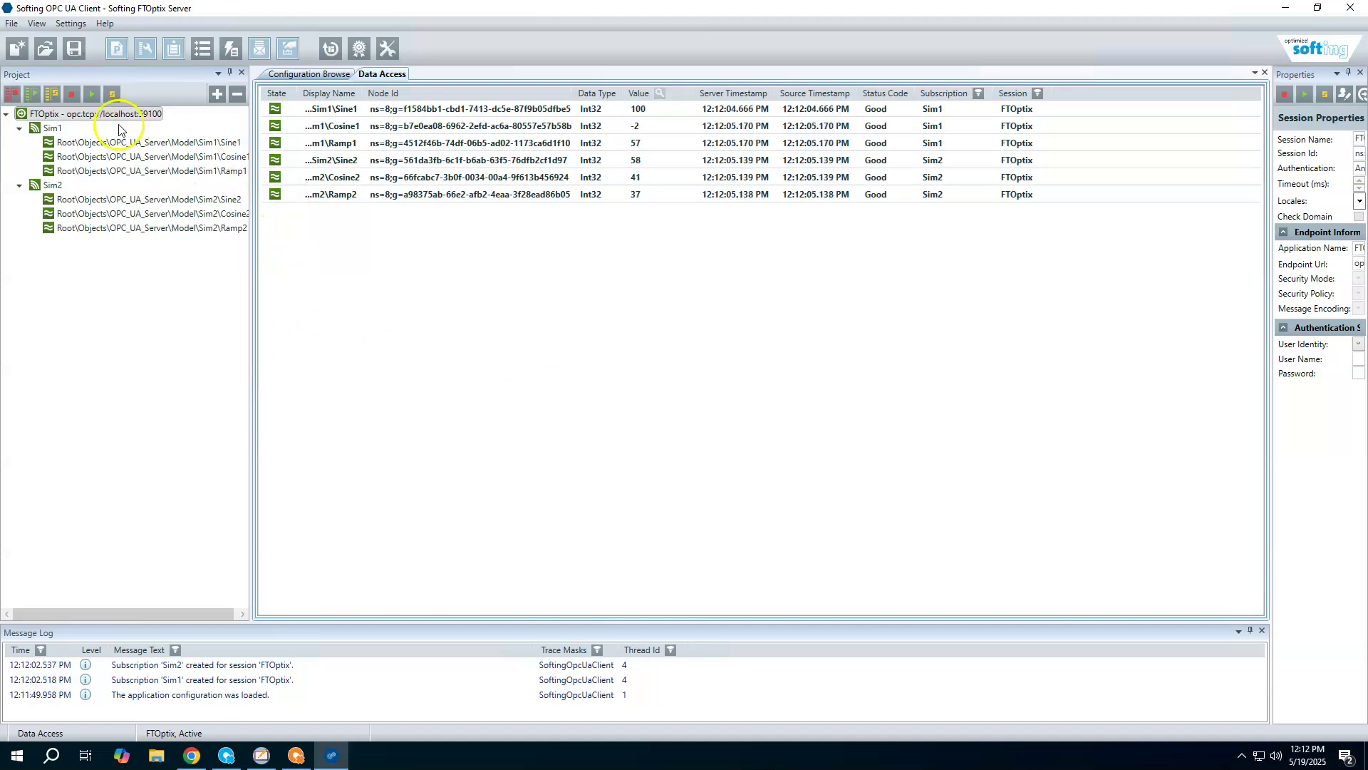
mouse_move(84, 124)
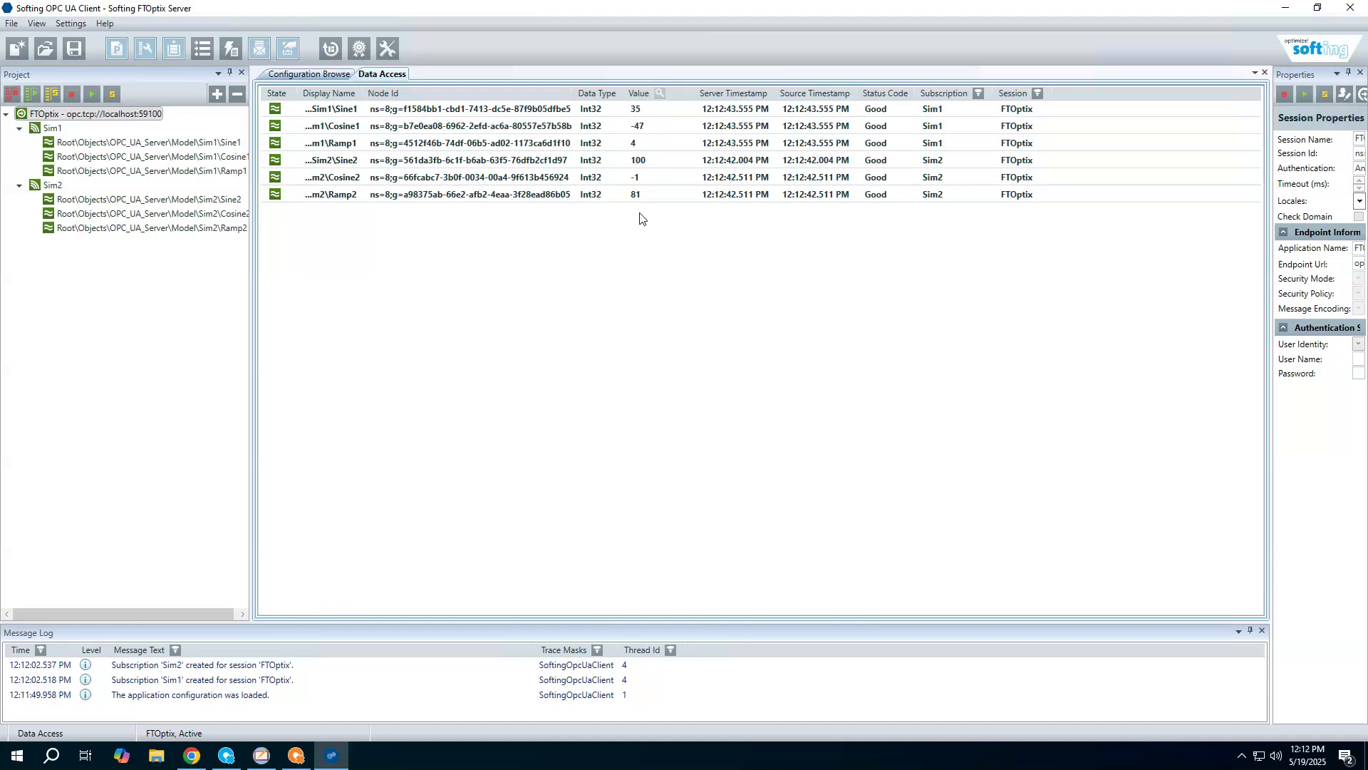
- Switch Simulator 2 off and back on in the OPC_UA_Server runtime, comparing its values with the client's, then minimize the client
left_click(296, 755)
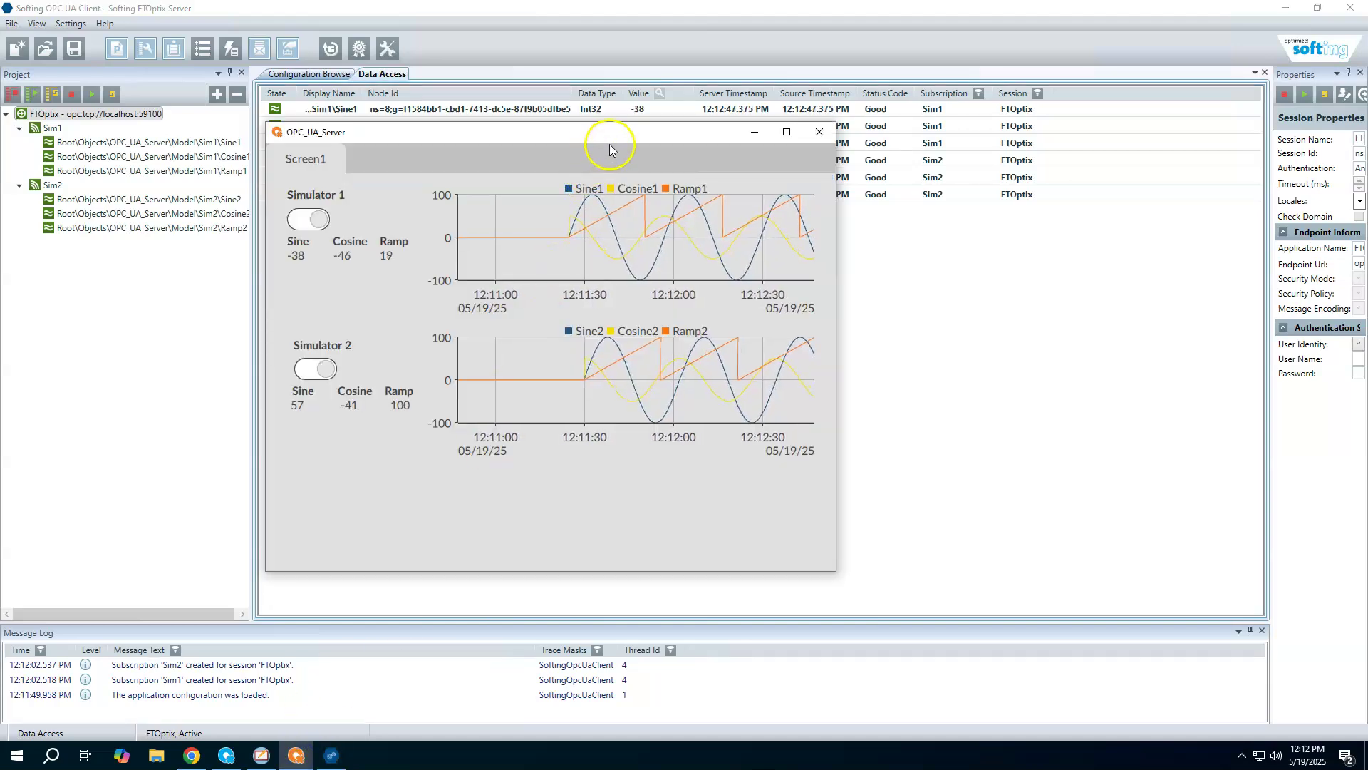
left_click_drag(610, 141, 611, 314)
left_click(303, 543)
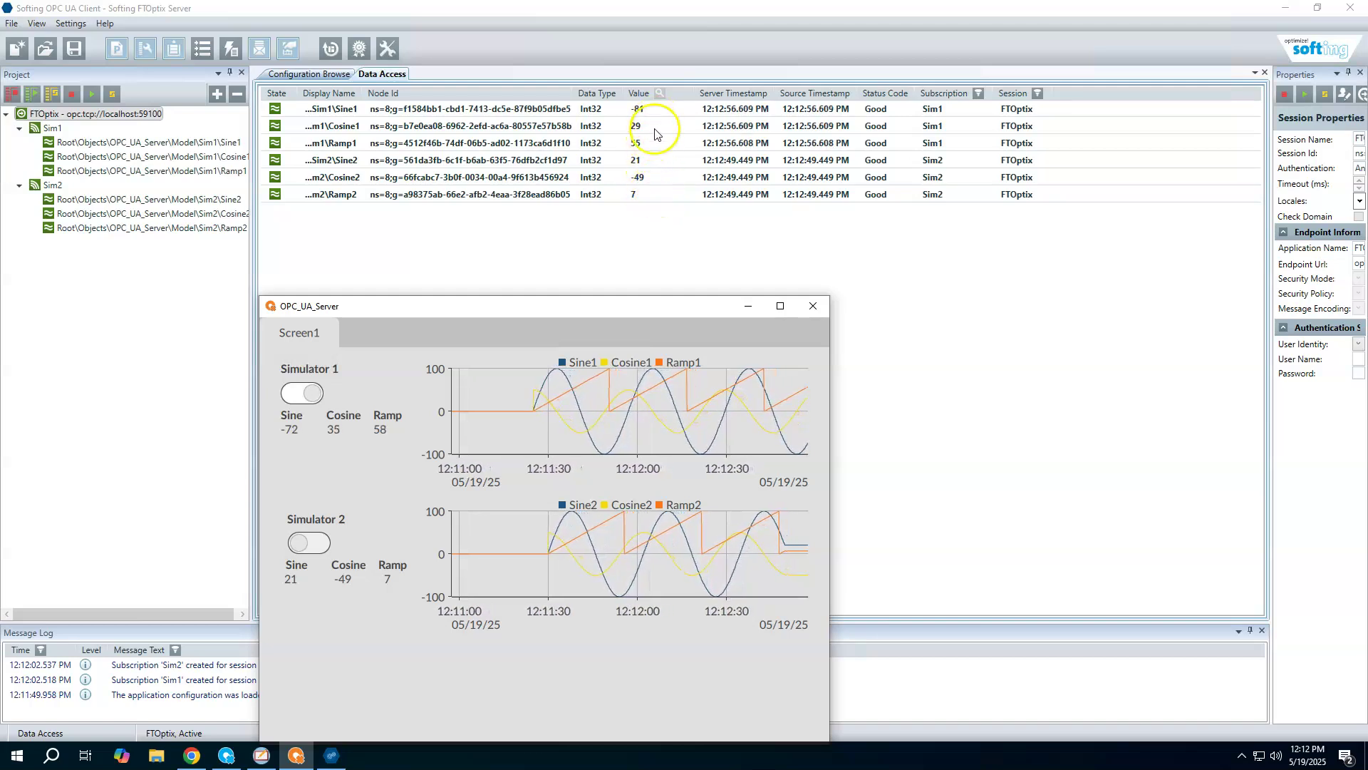
left_click(305, 551)
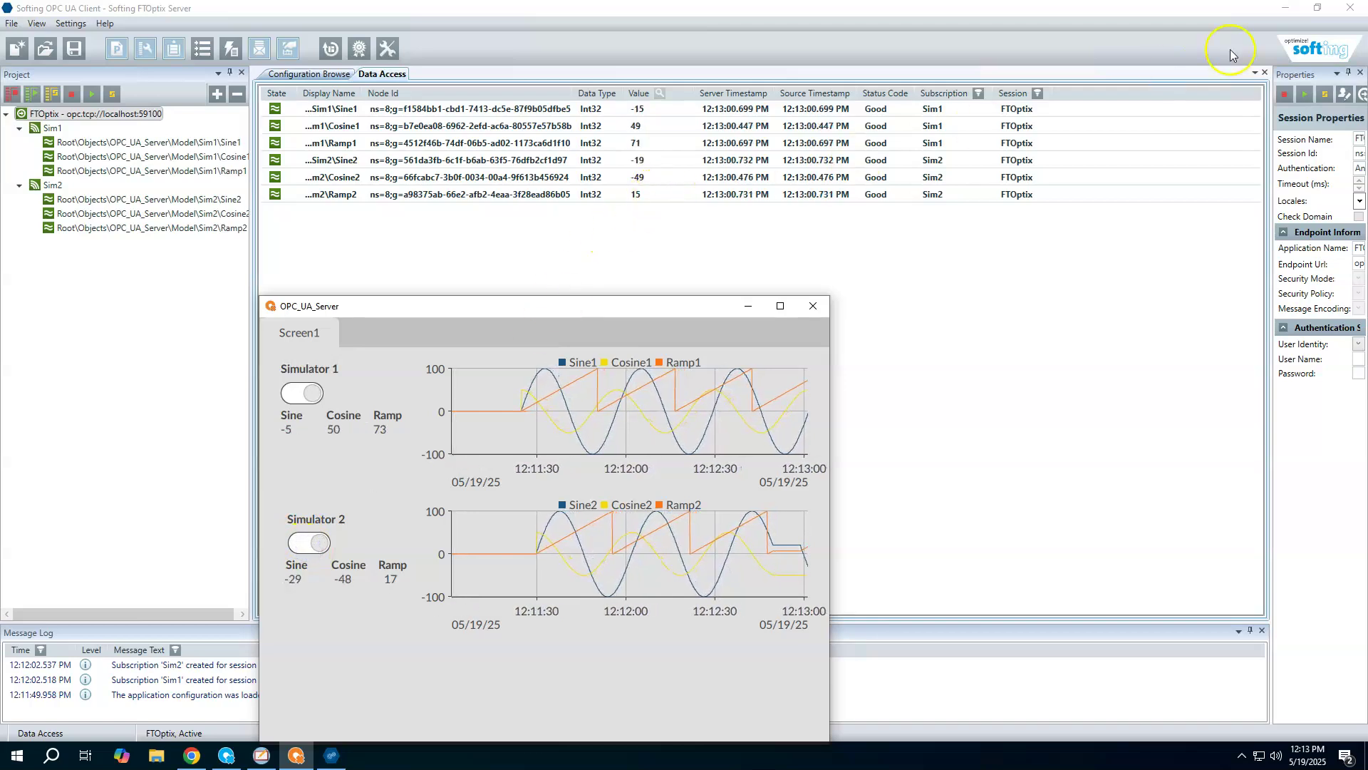
left_click(1292, 12)
left_click(1292, 12)
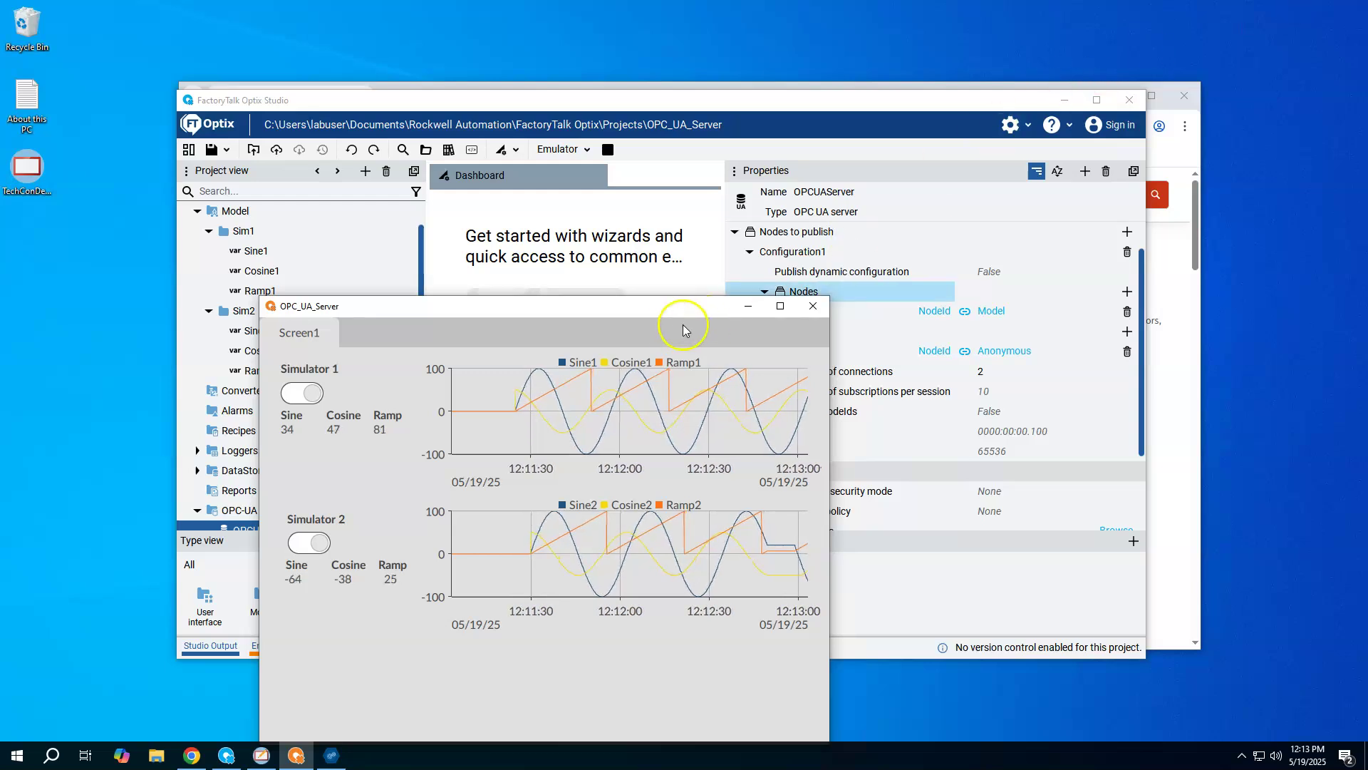
left_click_drag(667, 313, 716, 228)
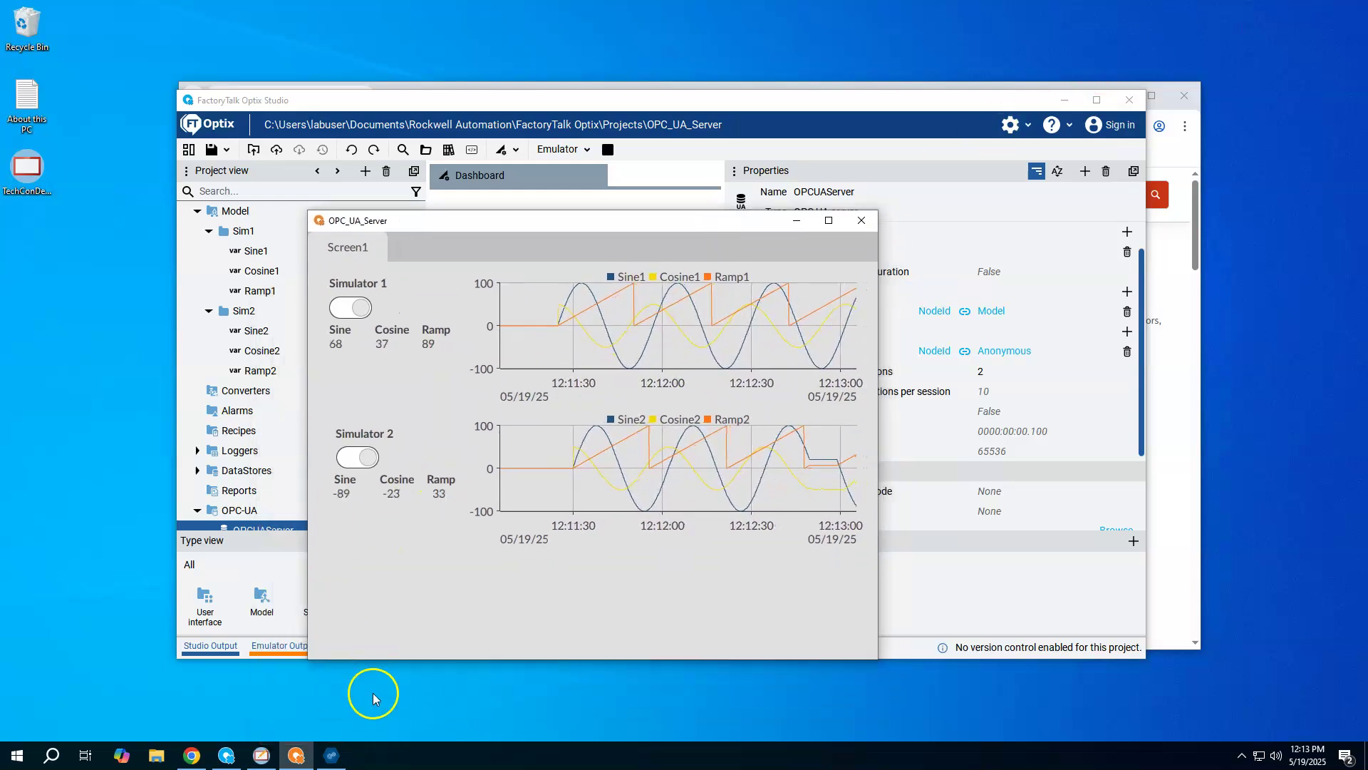
- In FactoryTalk View Studio, add an OPC UA Server (FactoryTalk Linx OPC UA Connector) to View SE Station and show its OPC UA Servers settings
left_click(258, 759)
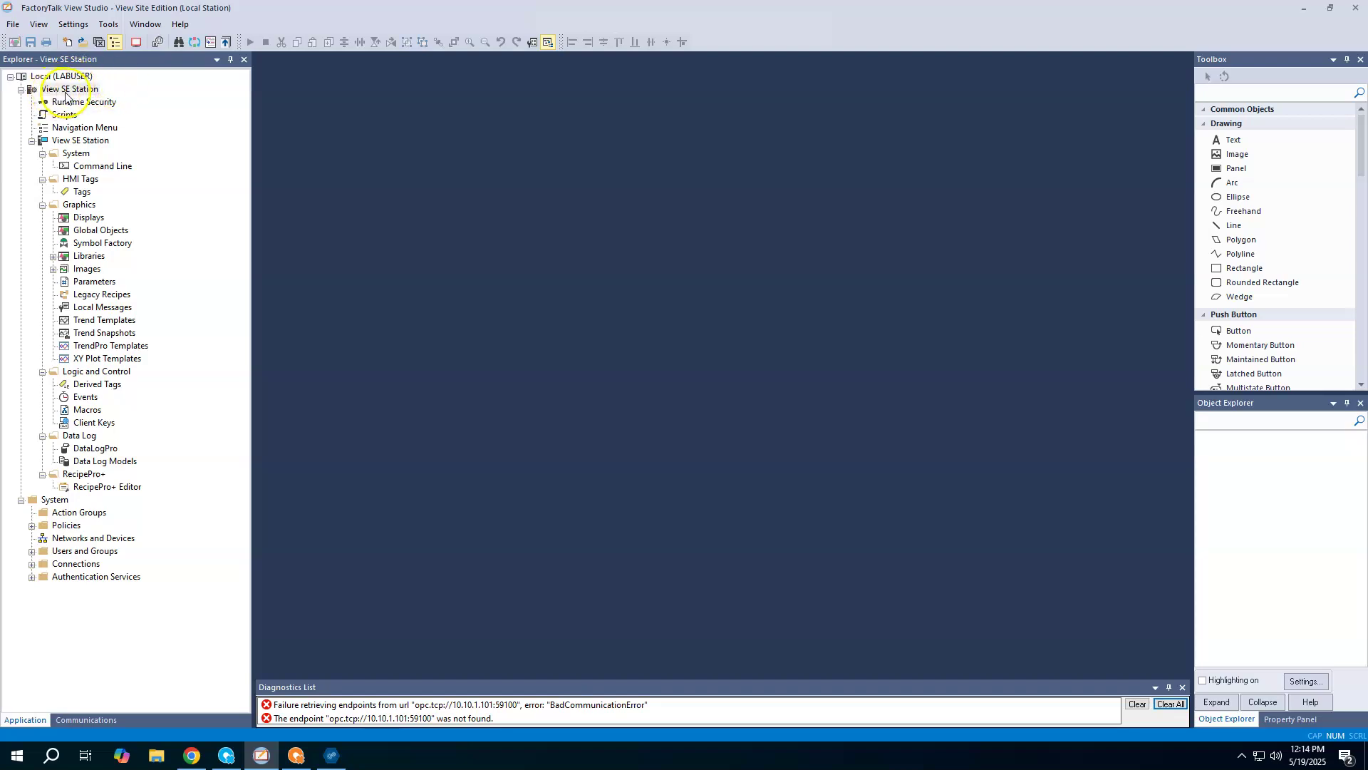
left_click(77, 91)
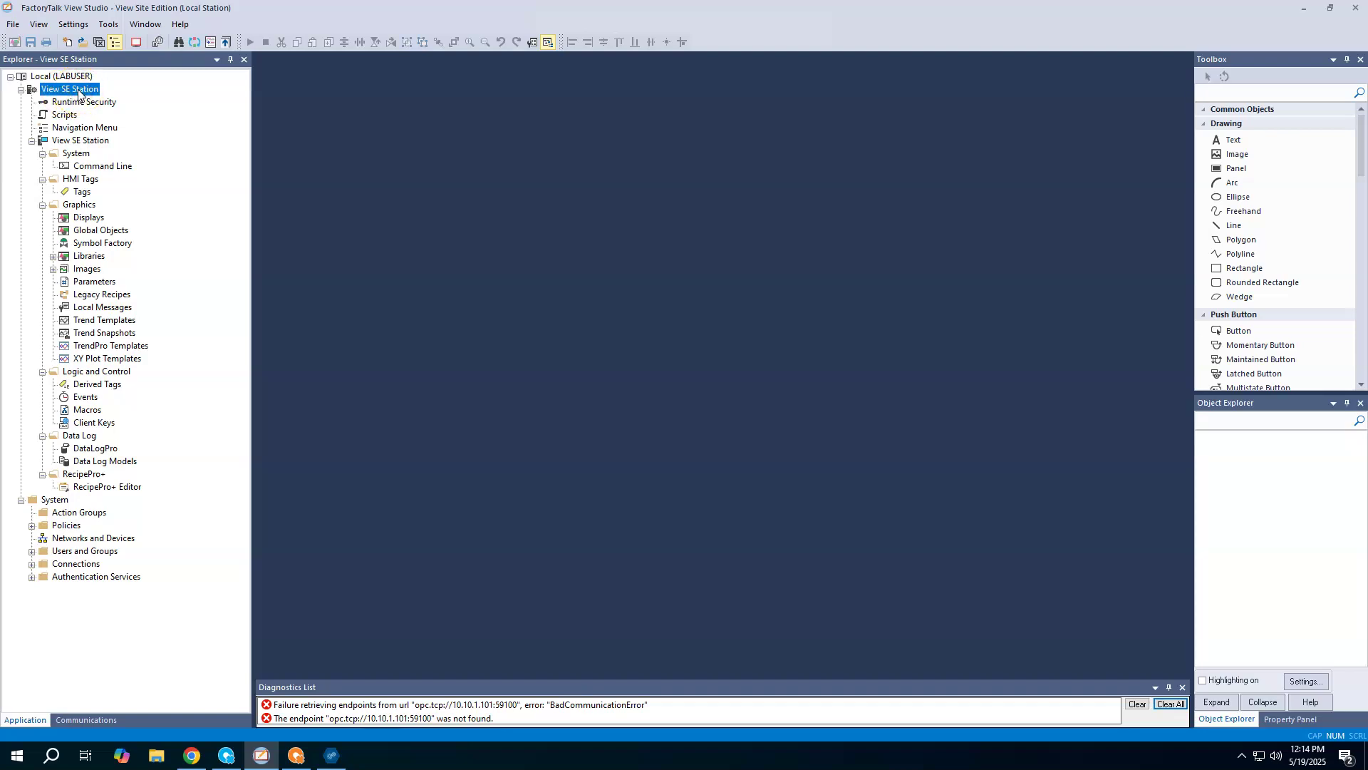
right_click(77, 90)
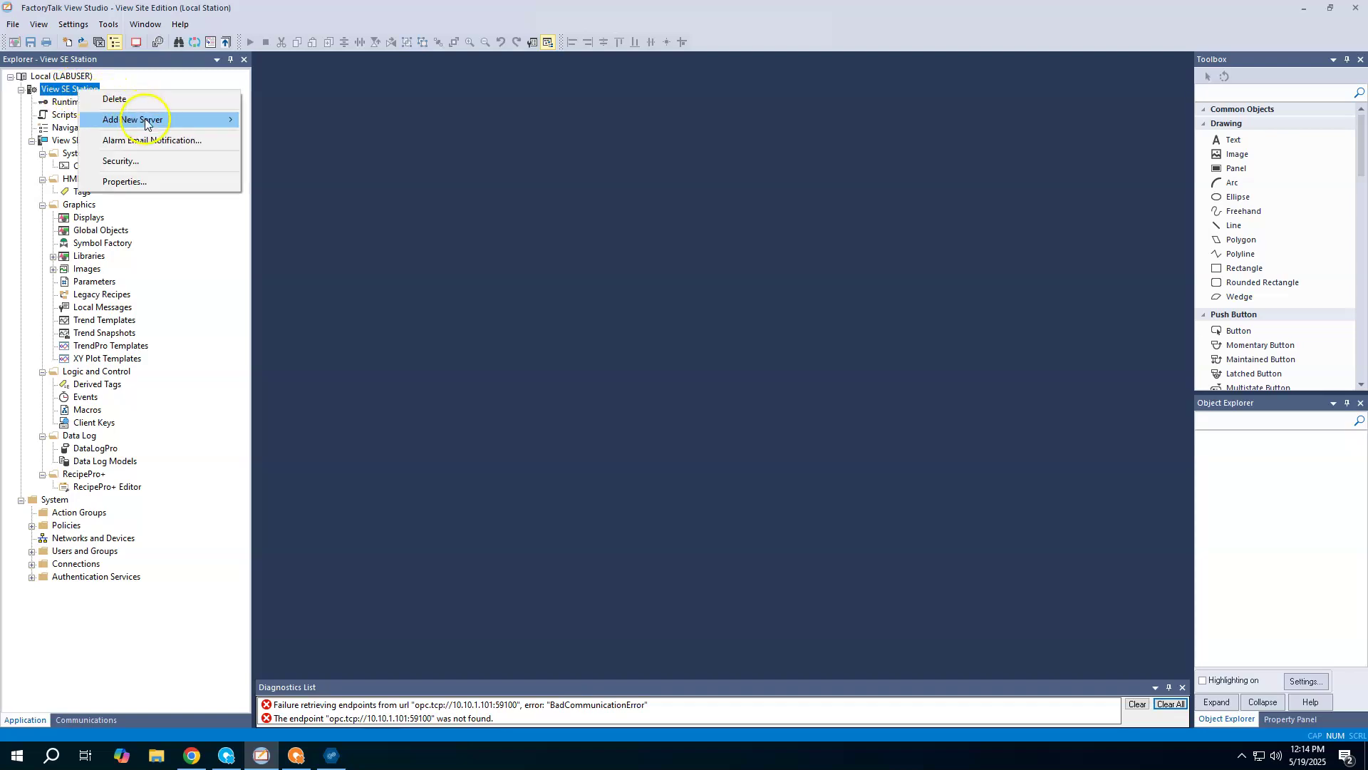
mouse_move(147, 121)
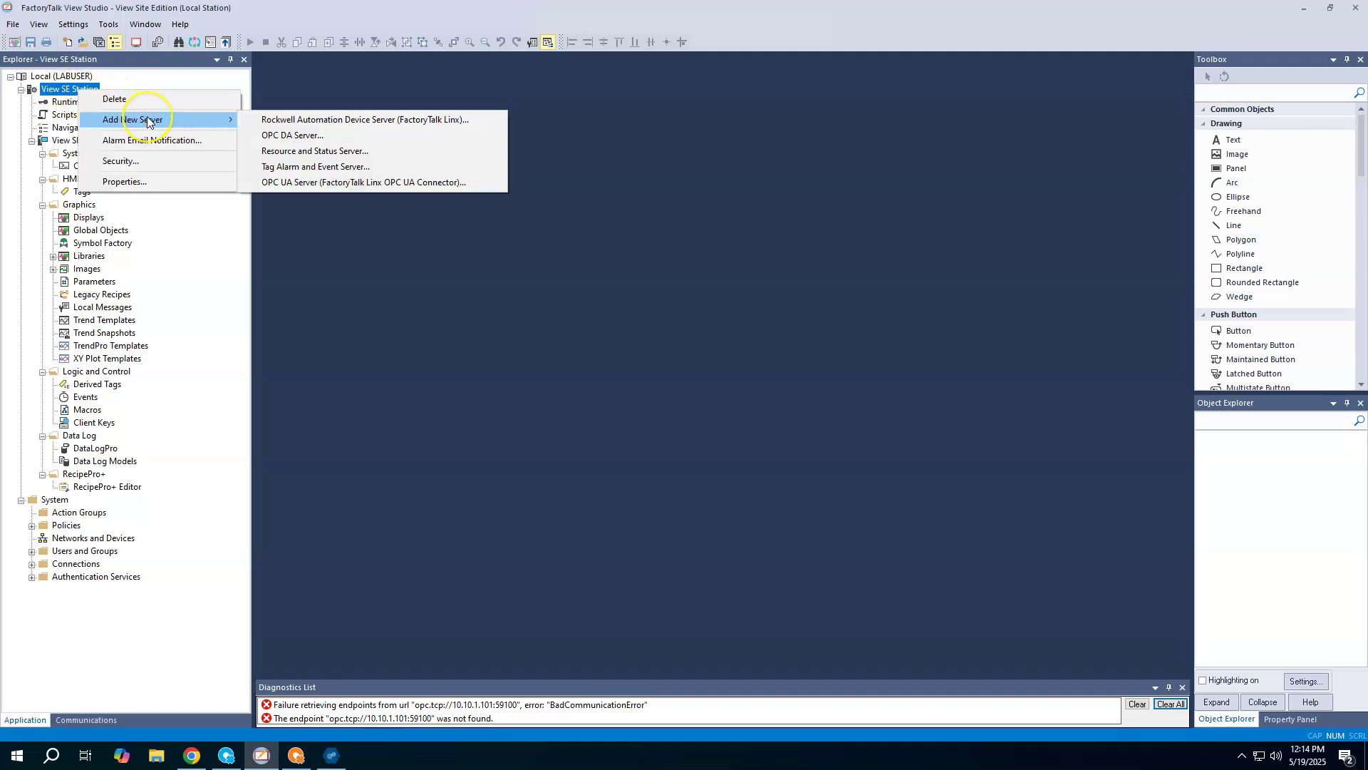
left_click(312, 183)
left_click(340, 183)
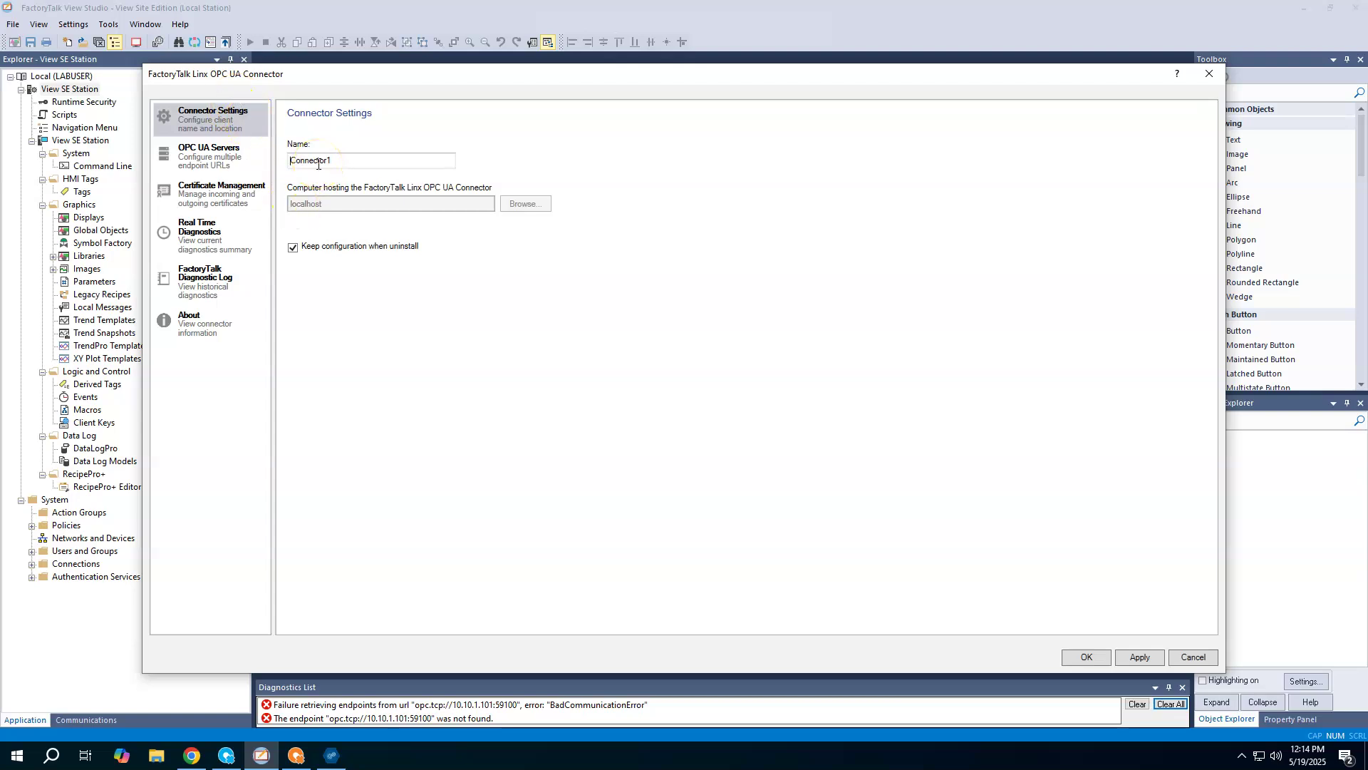
left_click(335, 161)
left_click(212, 156)
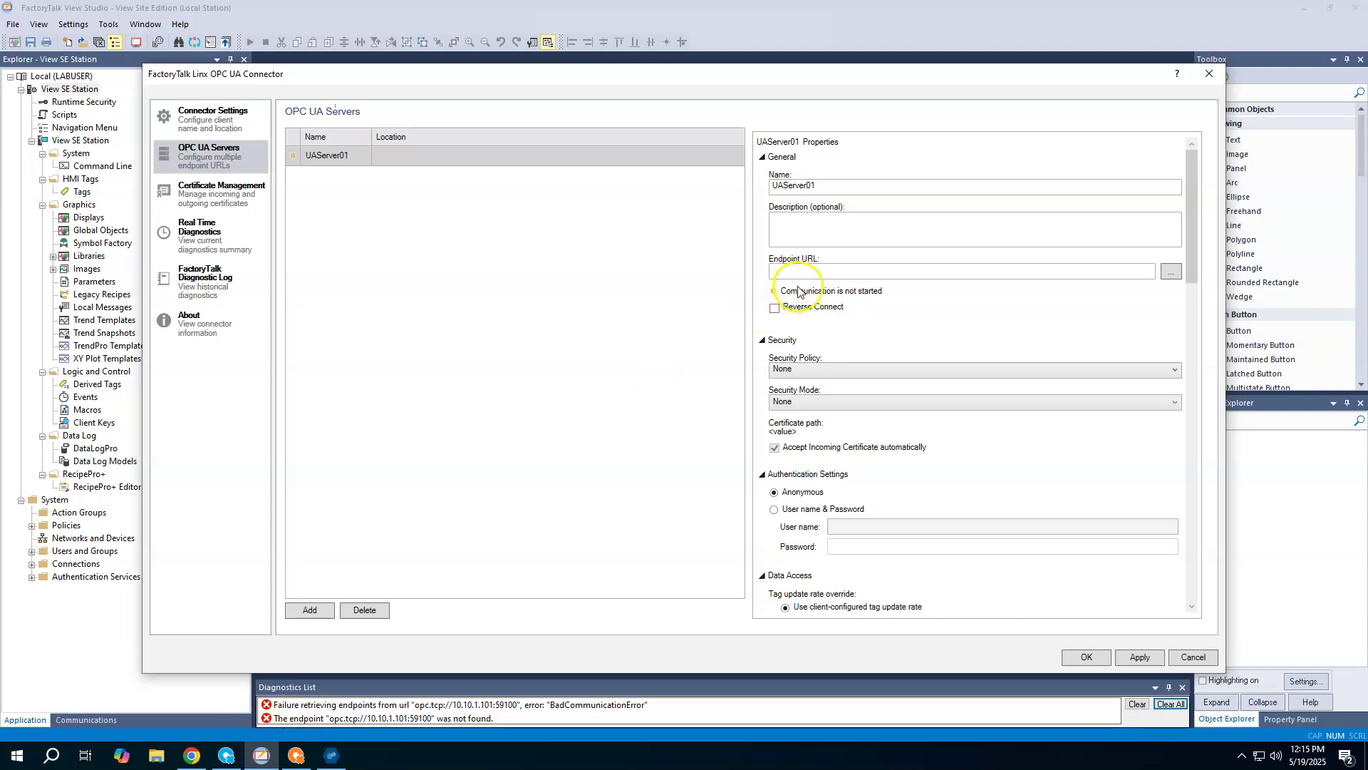
- Copy the OPCUAServer endpoint URL opc.tcp://localhost:59100 from FactoryTalk Optix Studio into the Endpoint URL of UAServer01 in the connector settings
left_click(226, 756)
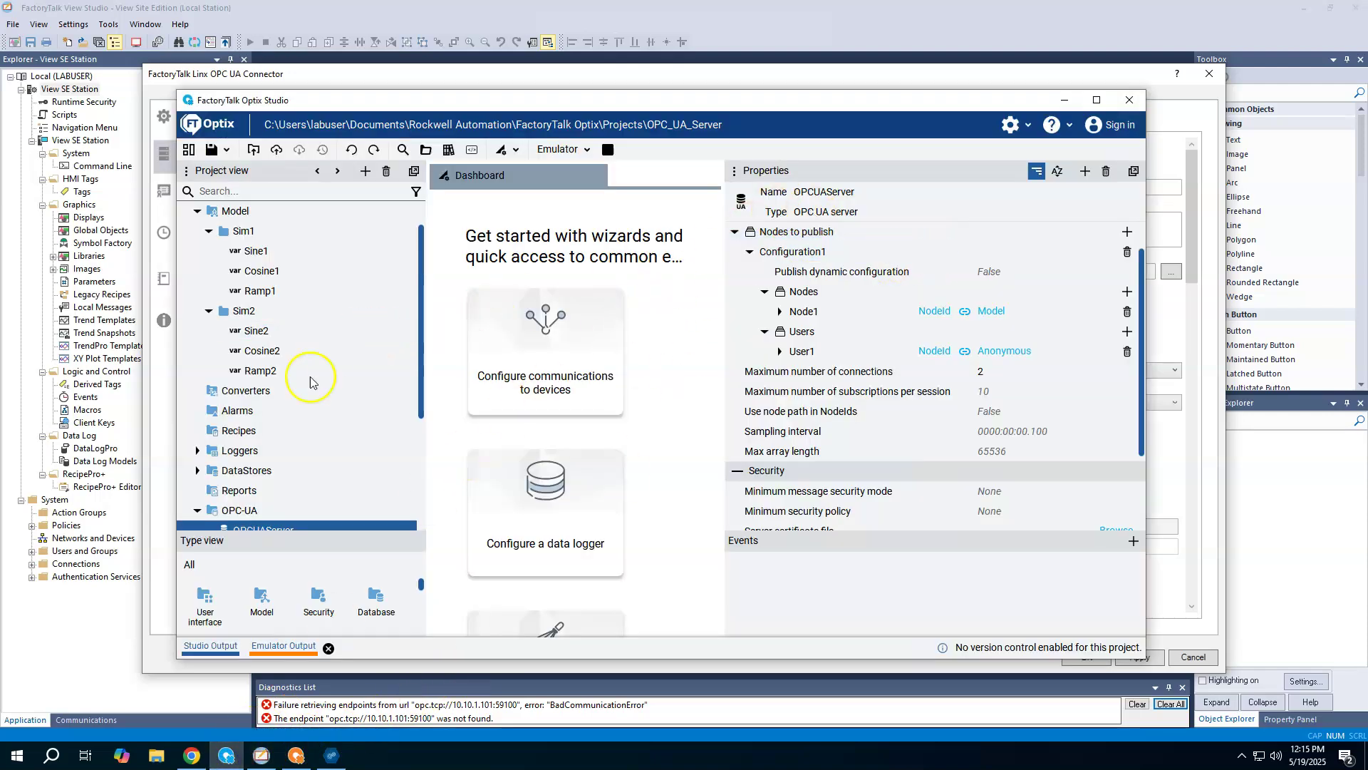
scroll(285, 378, "down", 3)
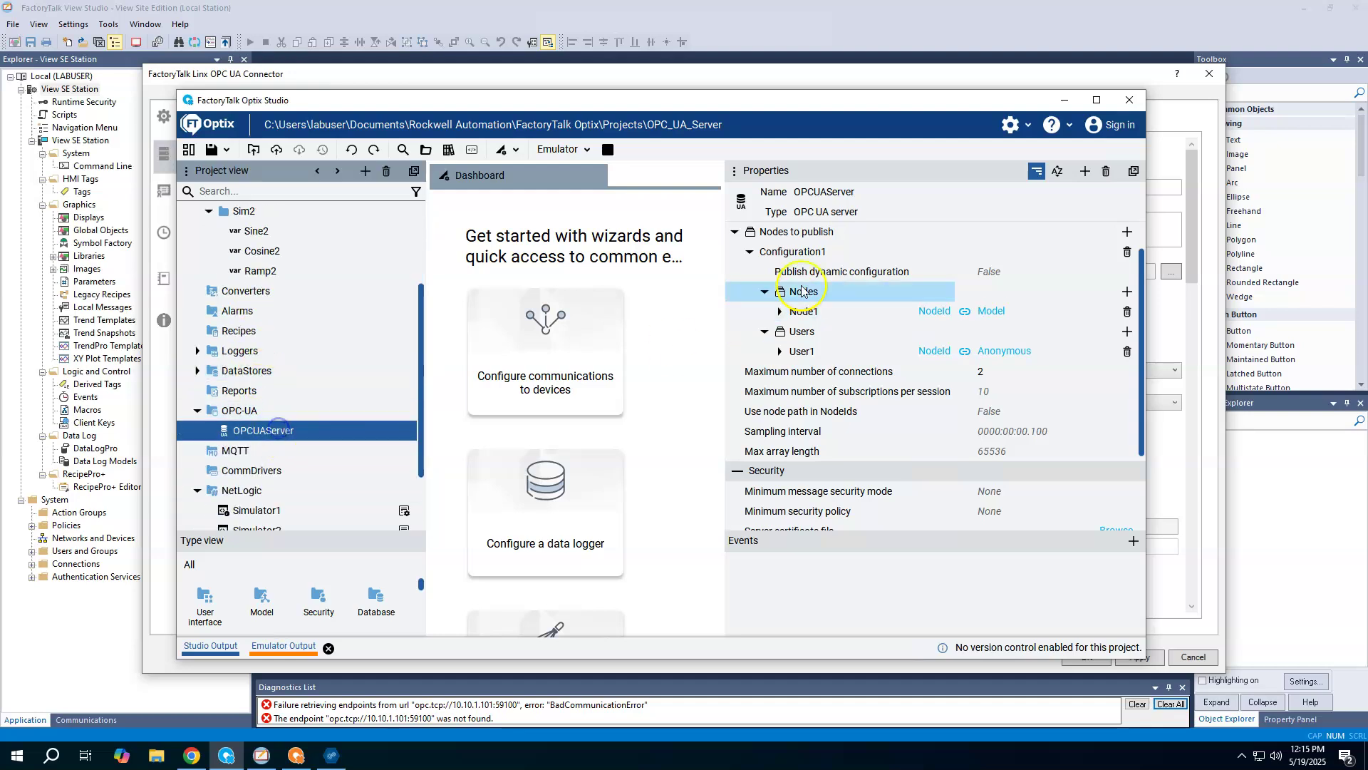
scroll(916, 280, "up", 2)
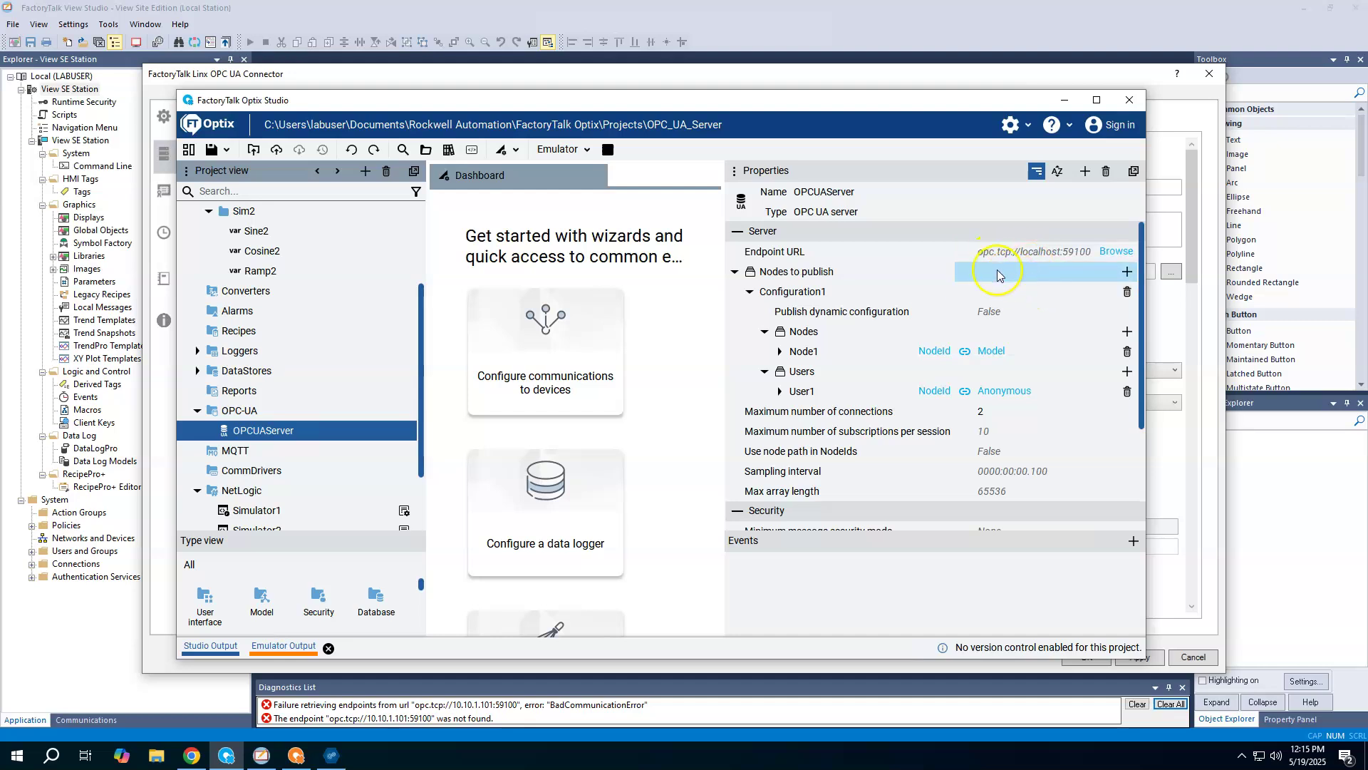
left_click(1087, 253)
left_click(1050, 255)
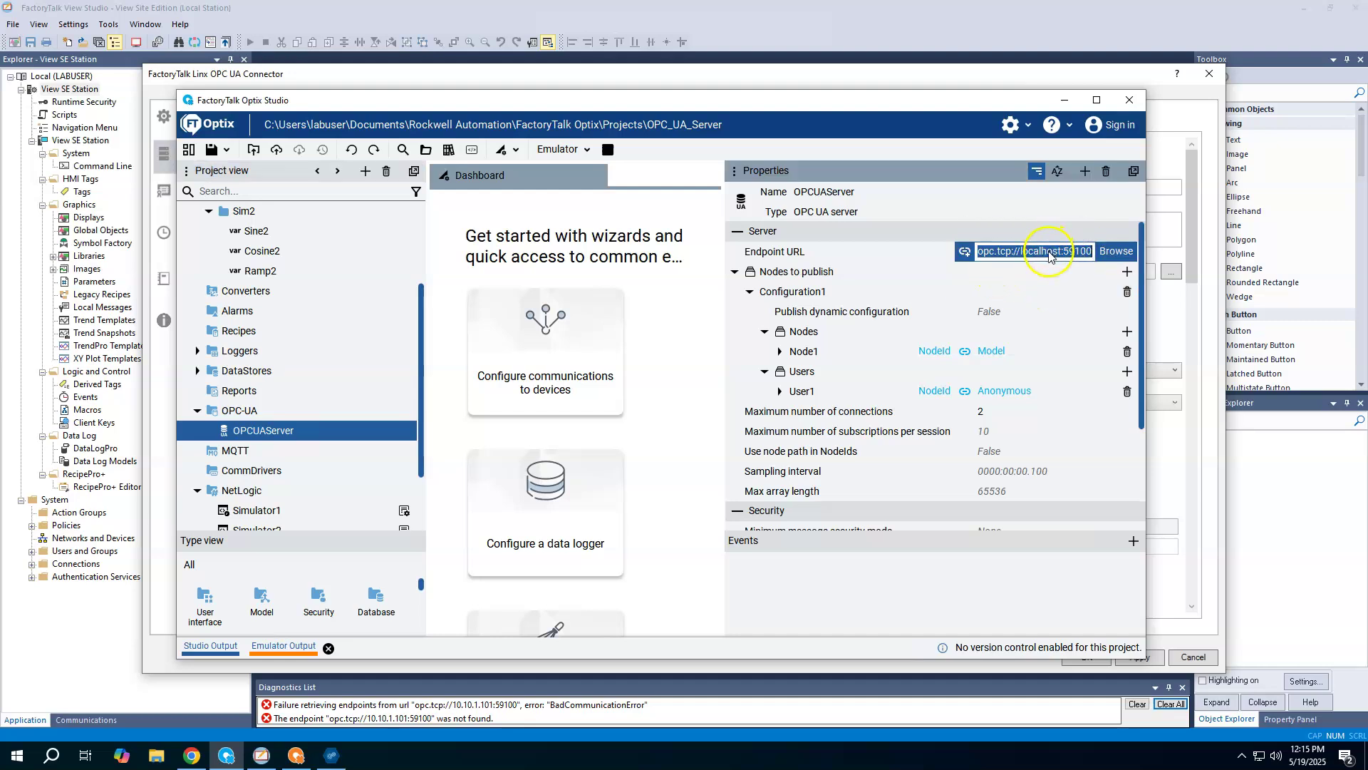
right_click(1049, 255)
left_click(1047, 262)
left_click(928, 299)
left_click(347, 74)
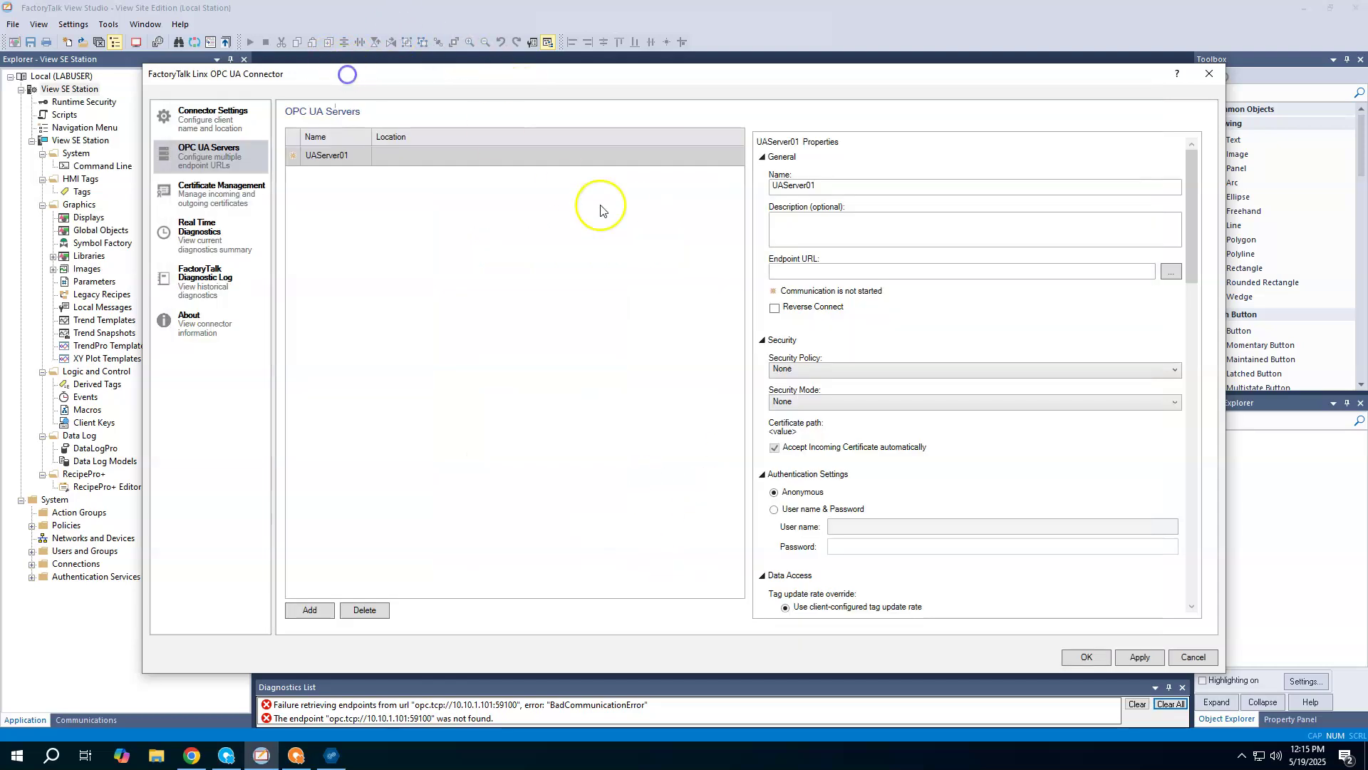
left_click(810, 272)
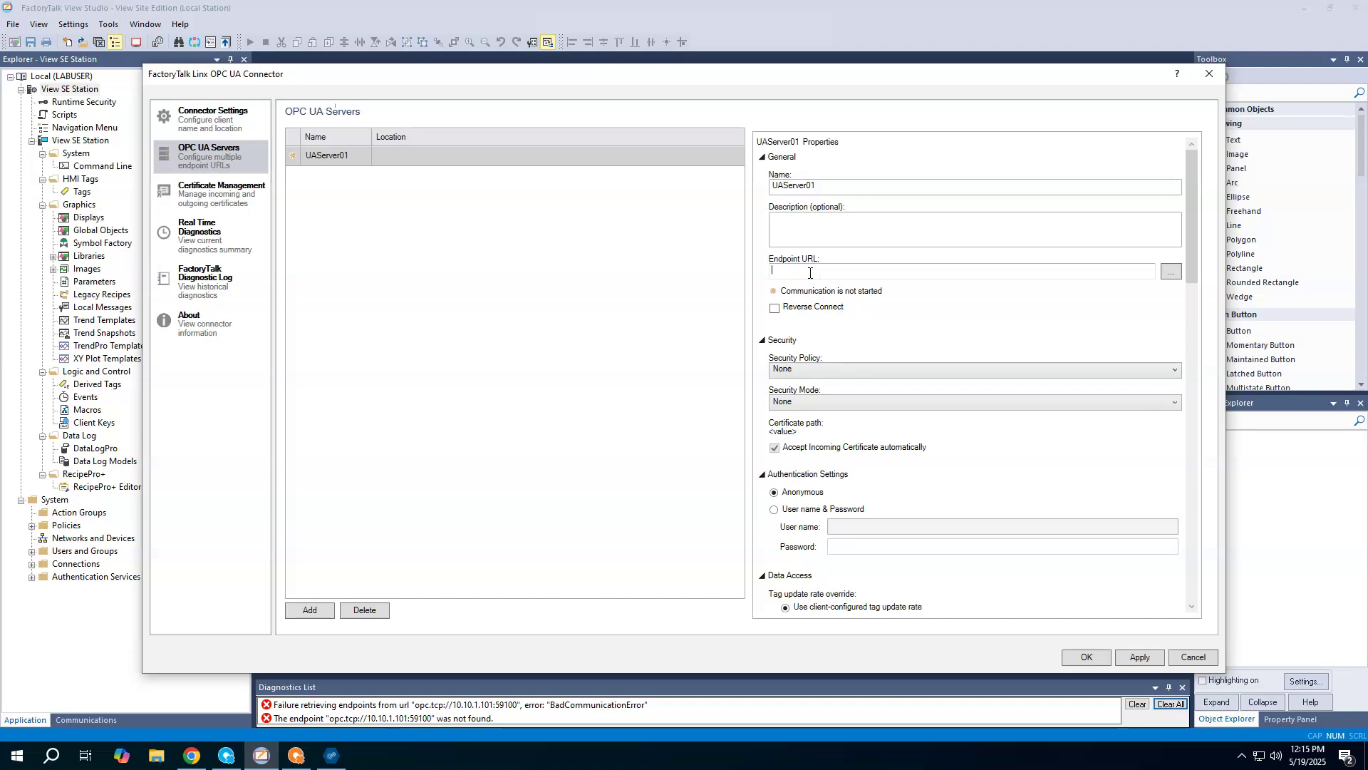
key("ctrl+v")
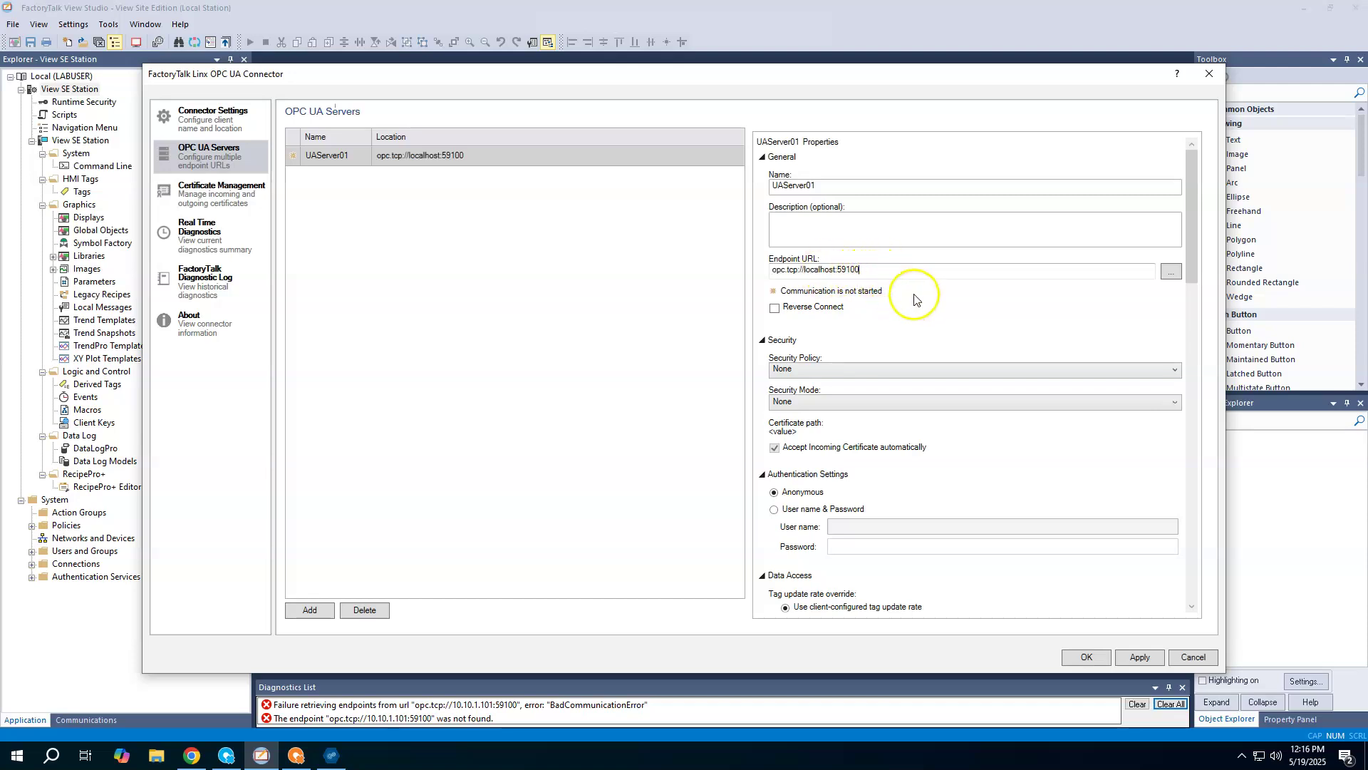
- Review UAServer01's security policy options, certificate, authentication, tag update rate and array access settings
scroll(915, 298, "down", 3)
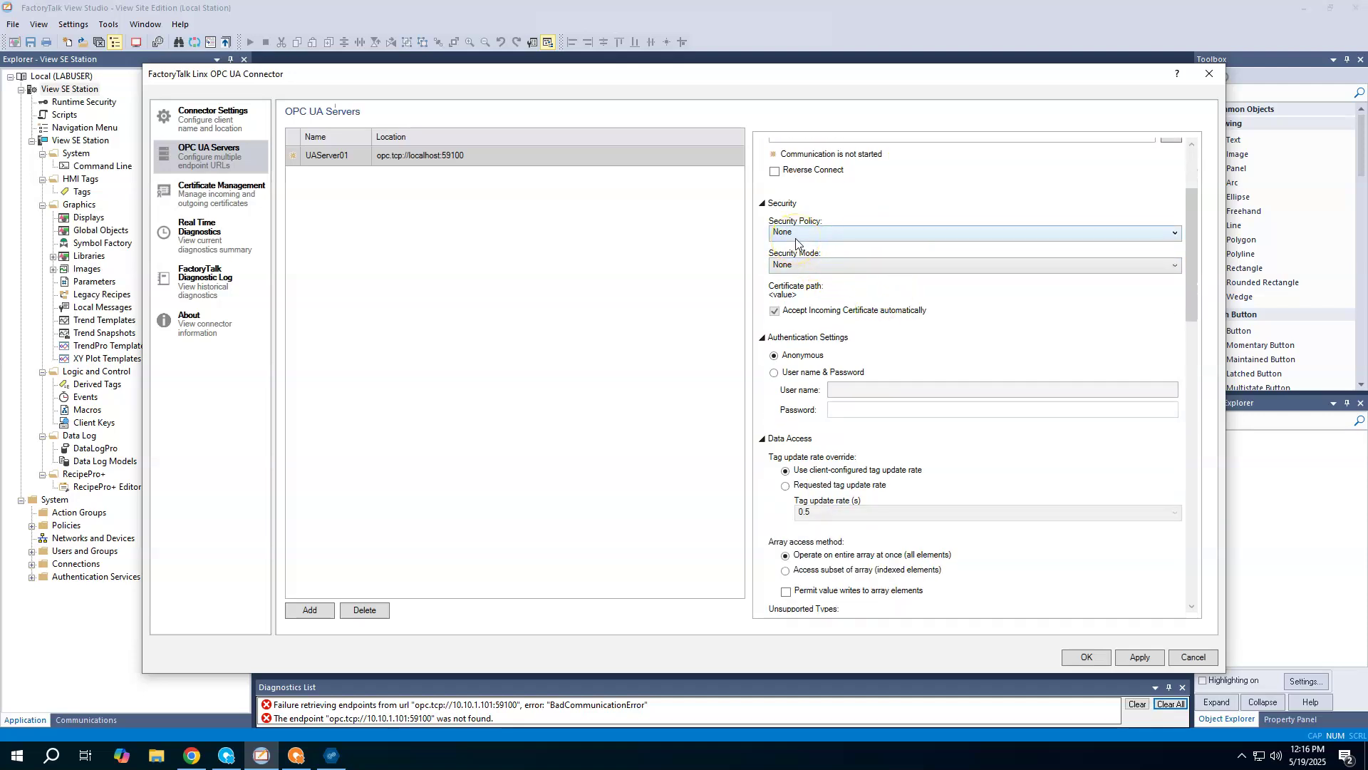
left_click(1175, 233)
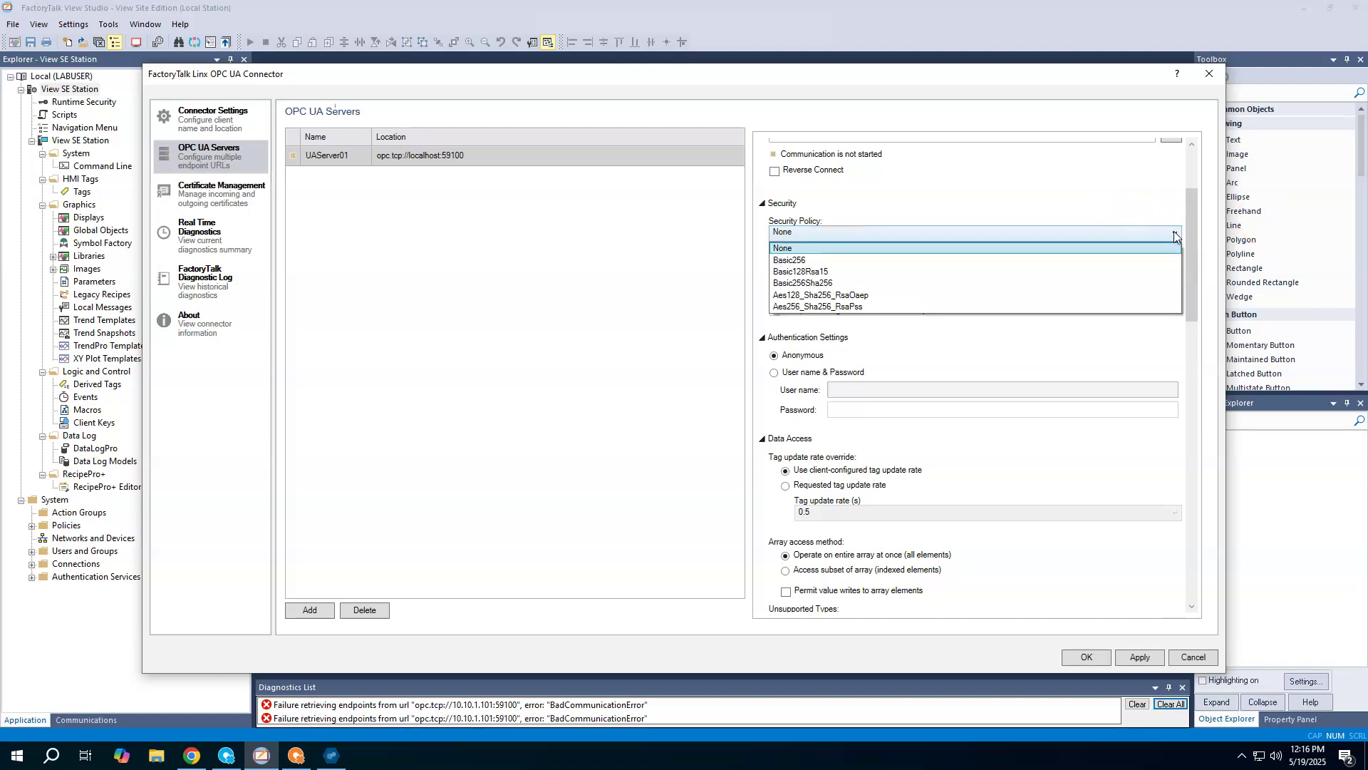
left_click(1174, 232)
scroll(886, 266, "down", 2)
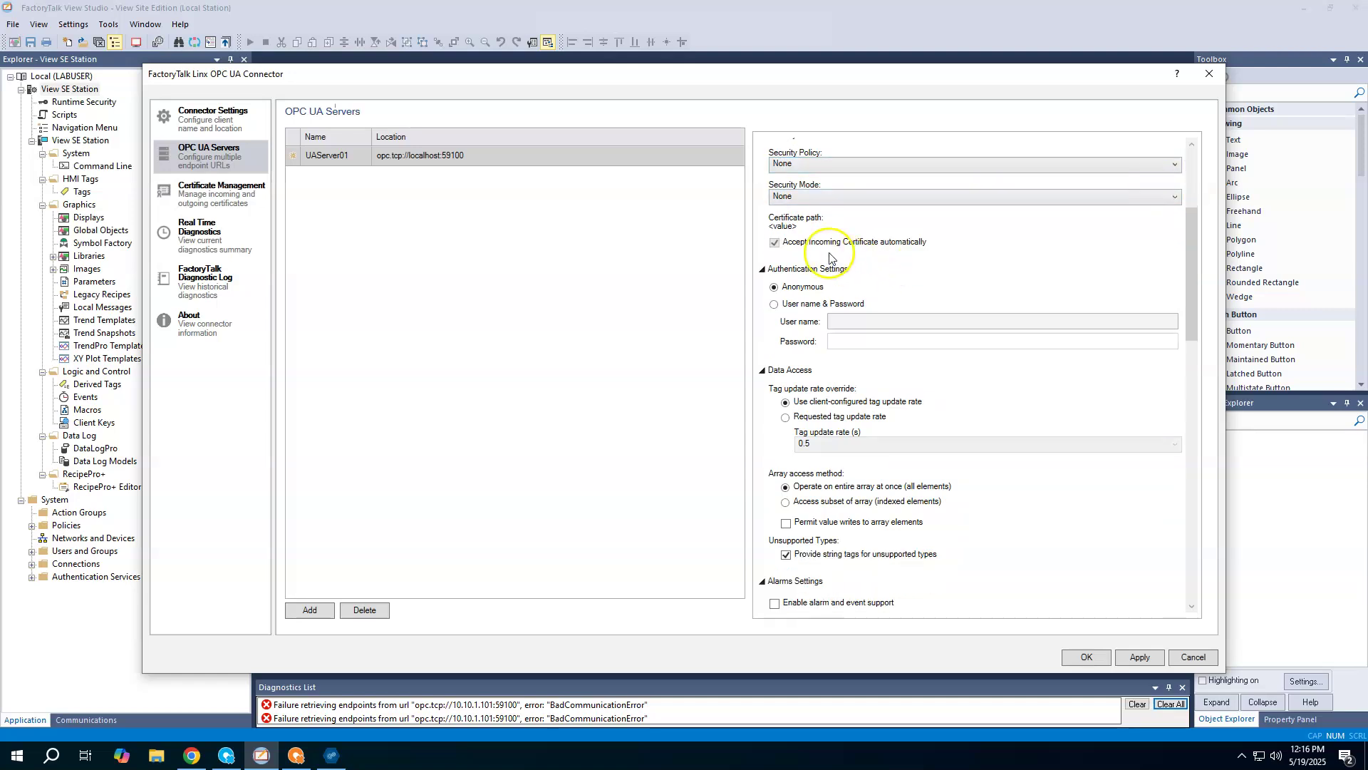
scroll(826, 267, "down", 1)
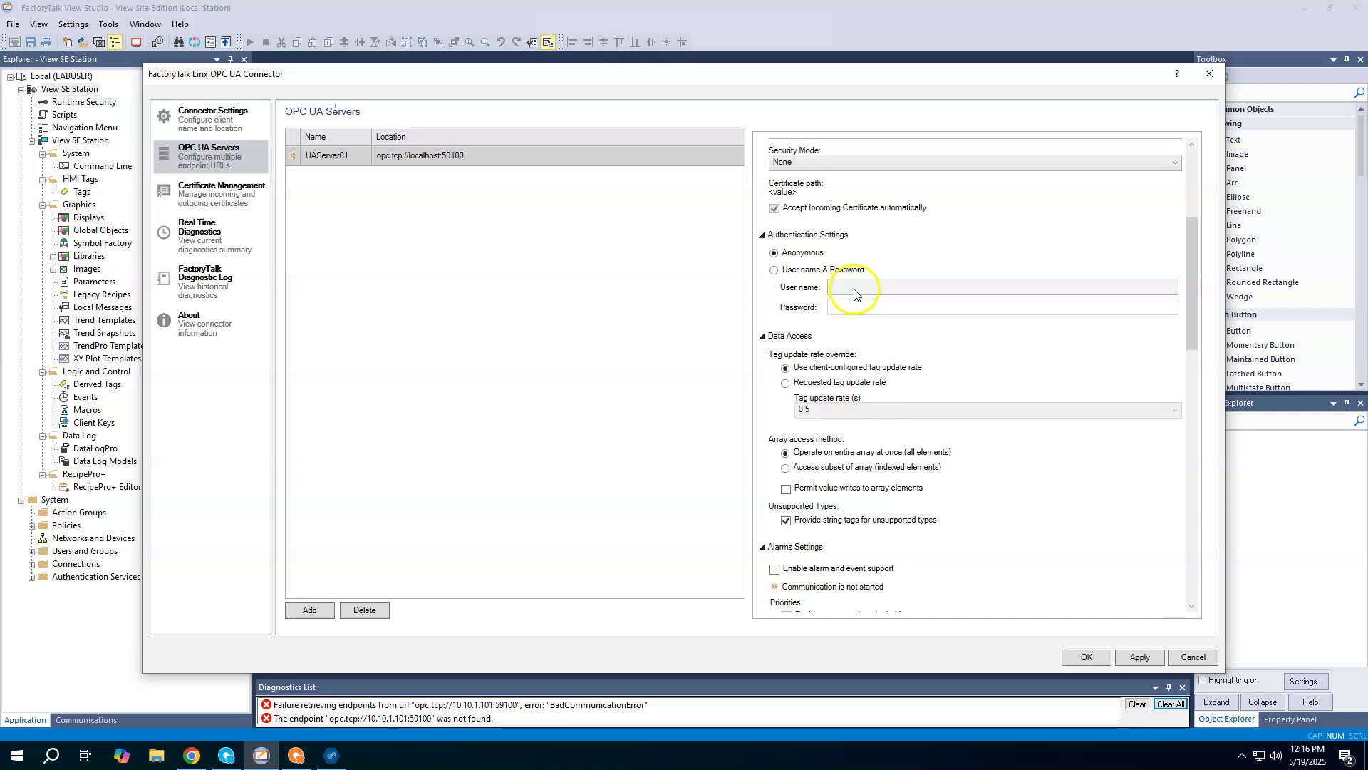
scroll(855, 295, "down", 2)
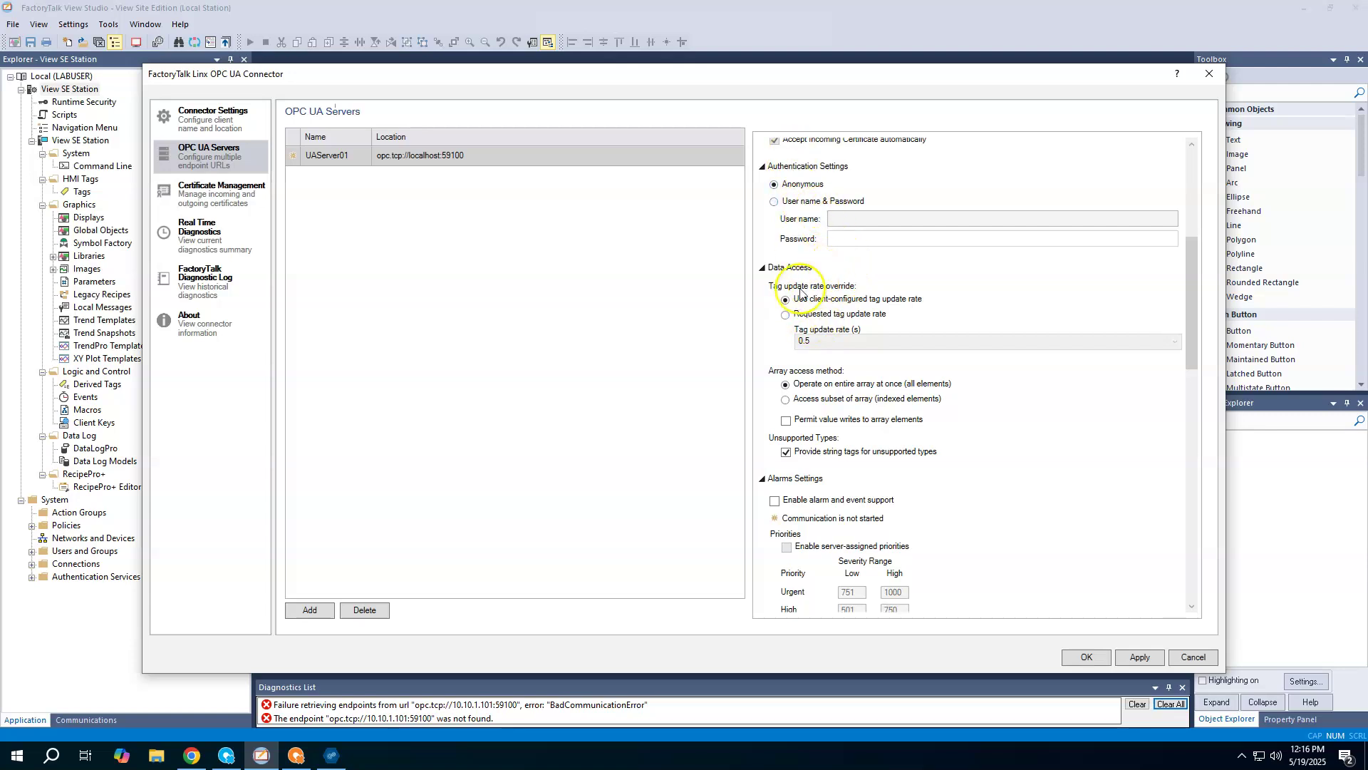
scroll(778, 288, "down", 1)
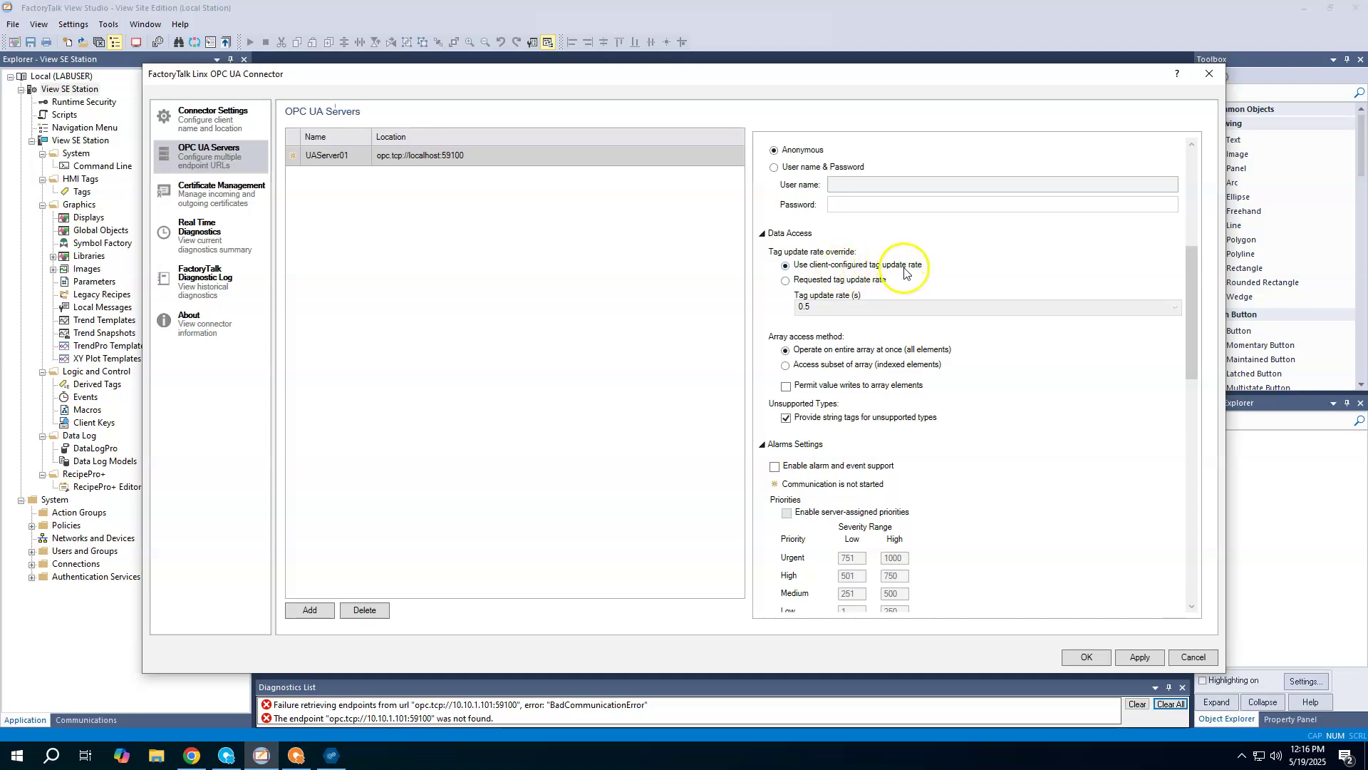
scroll(791, 314, "down", 2)
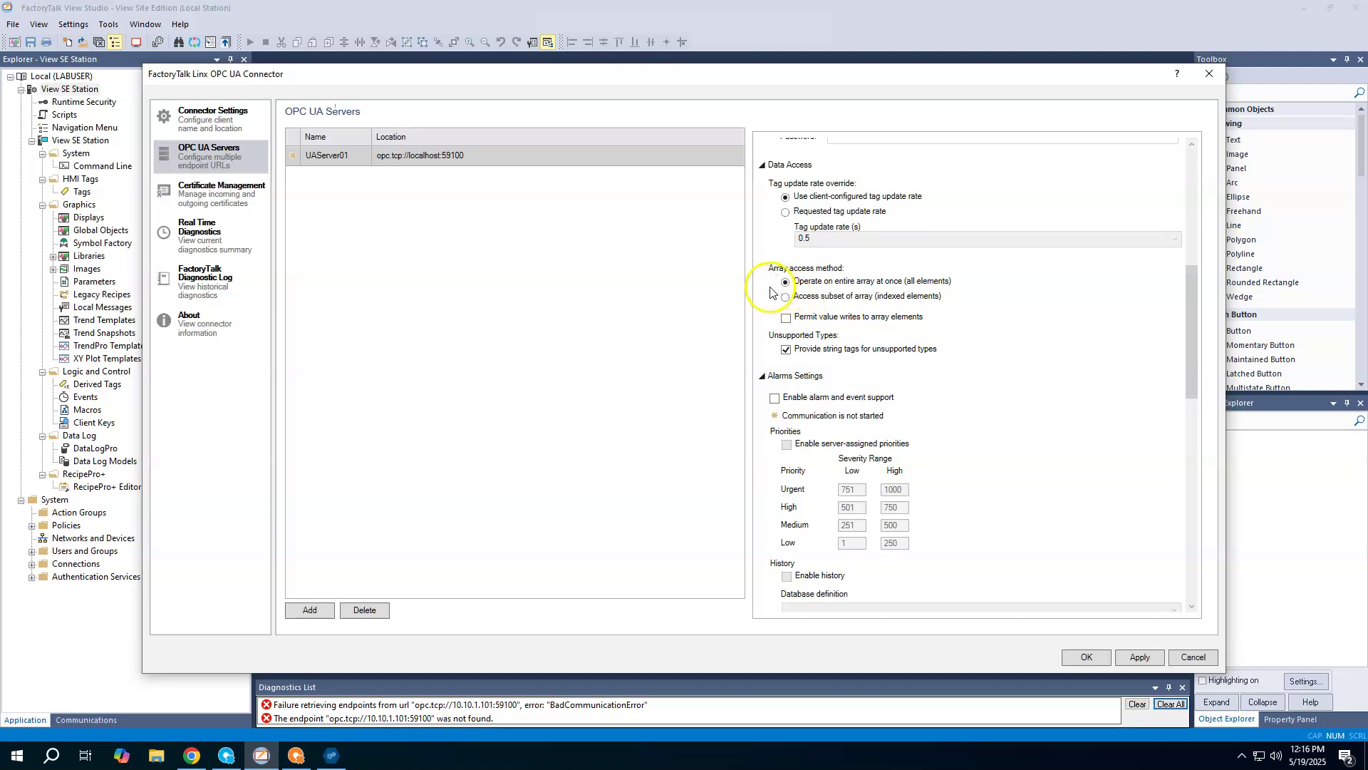
- Enable alarm and event support with server-assigned priorities for UAServer01, then view its history, diagnostic logging and tag information settings
scroll(770, 294, "down", 3)
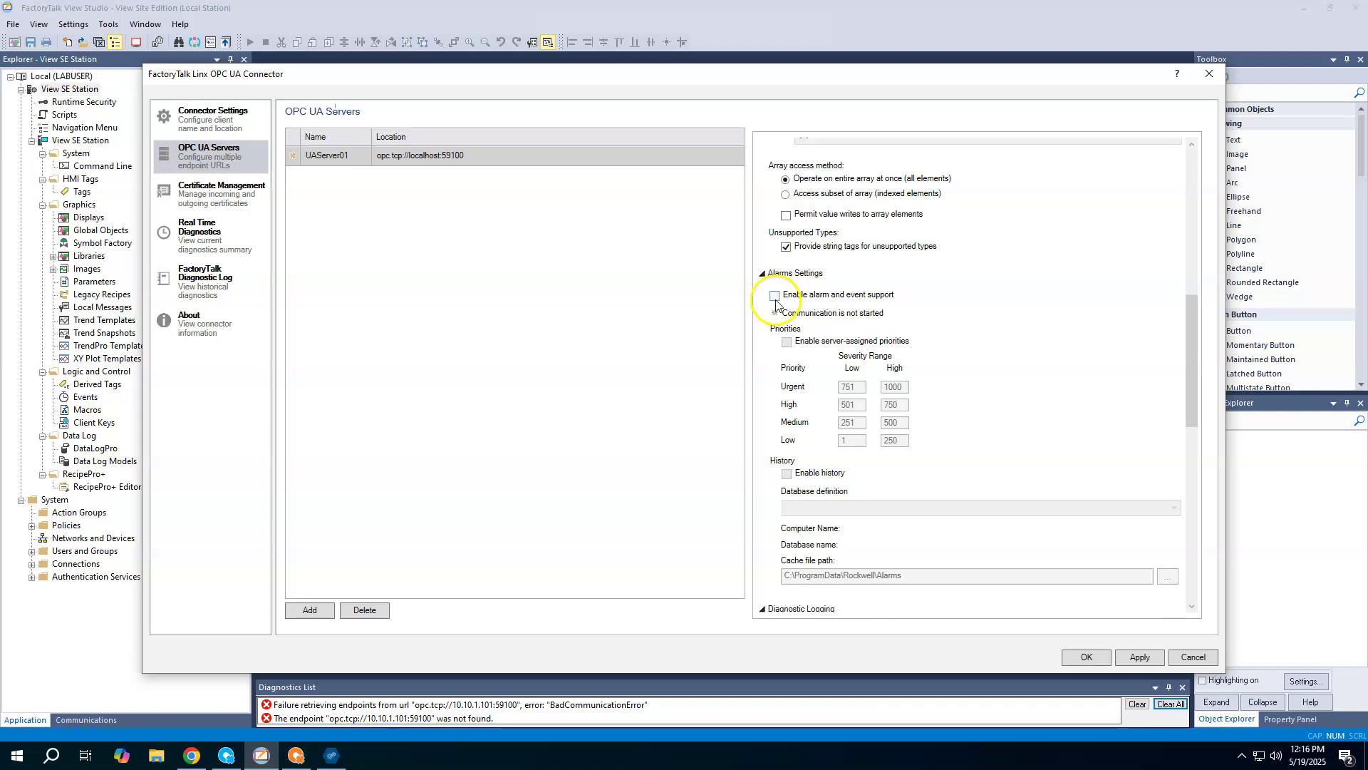
left_click(776, 297)
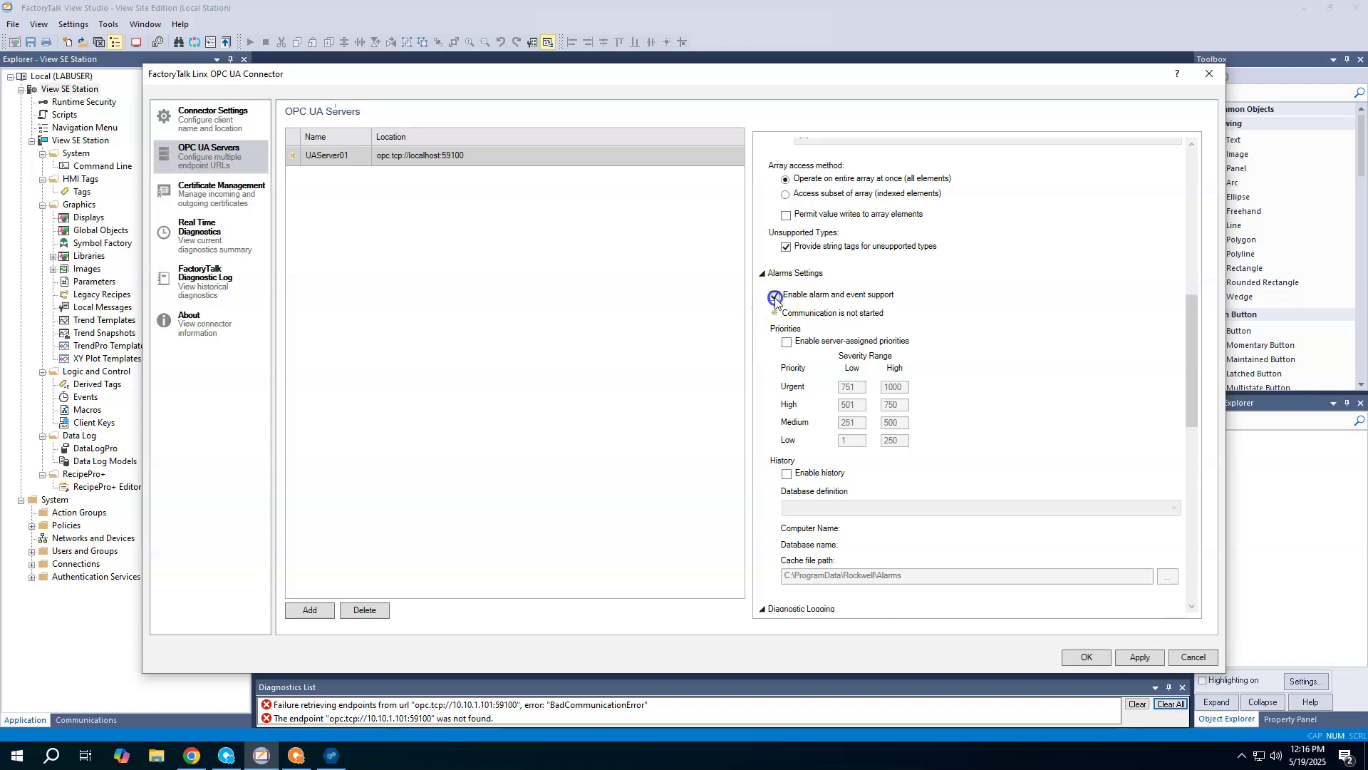
left_click(786, 344)
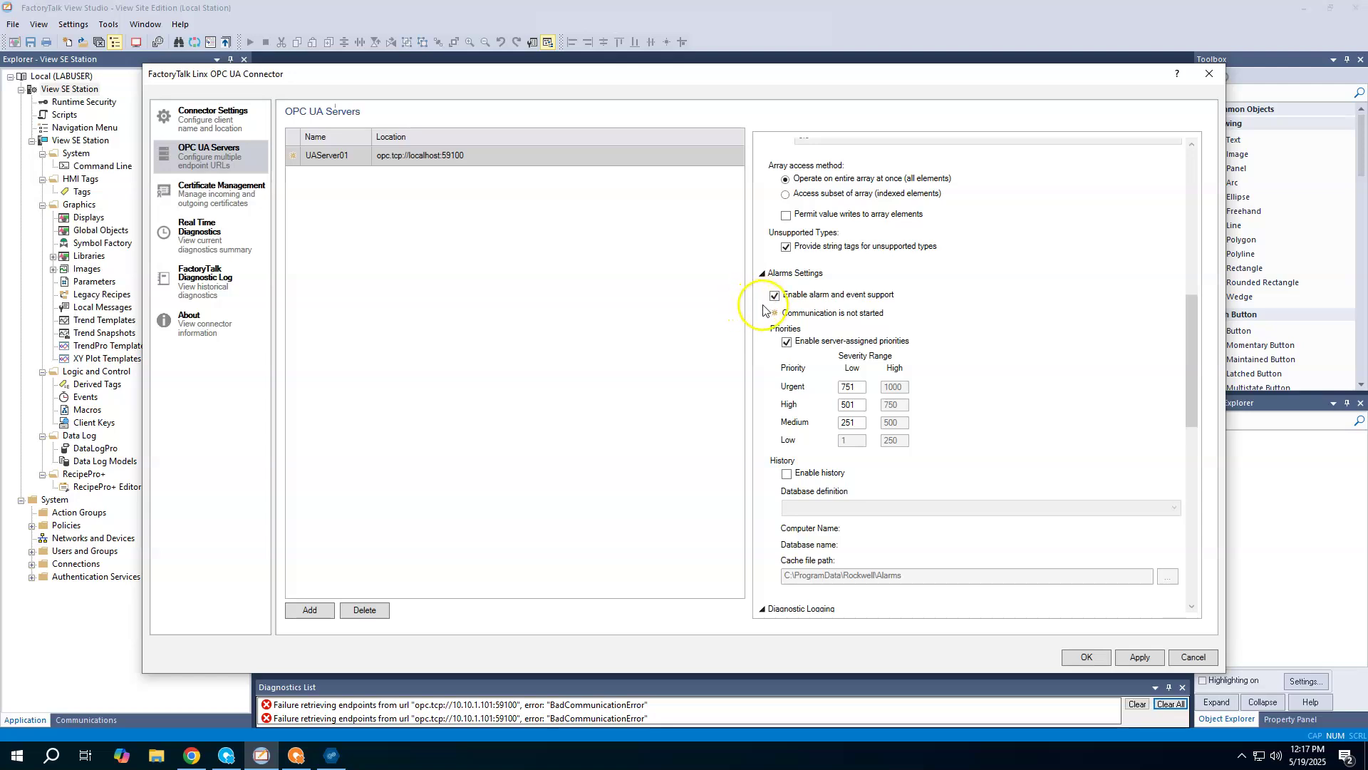
scroll(763, 314, "down", 7)
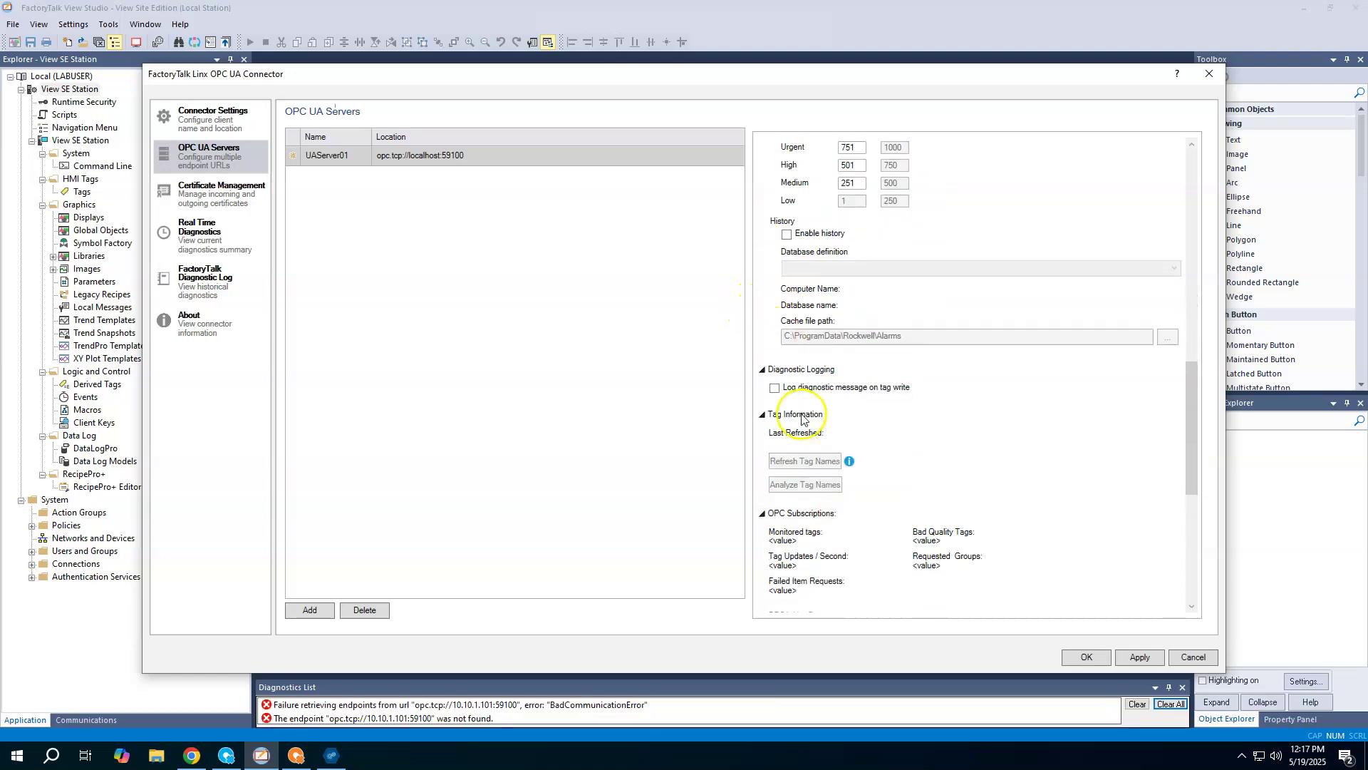
- Apply and accept the OPC UA connector settings with UAServer01 pointing to opc.tcp://localhost:59100
scroll(804, 321, "down", 1)
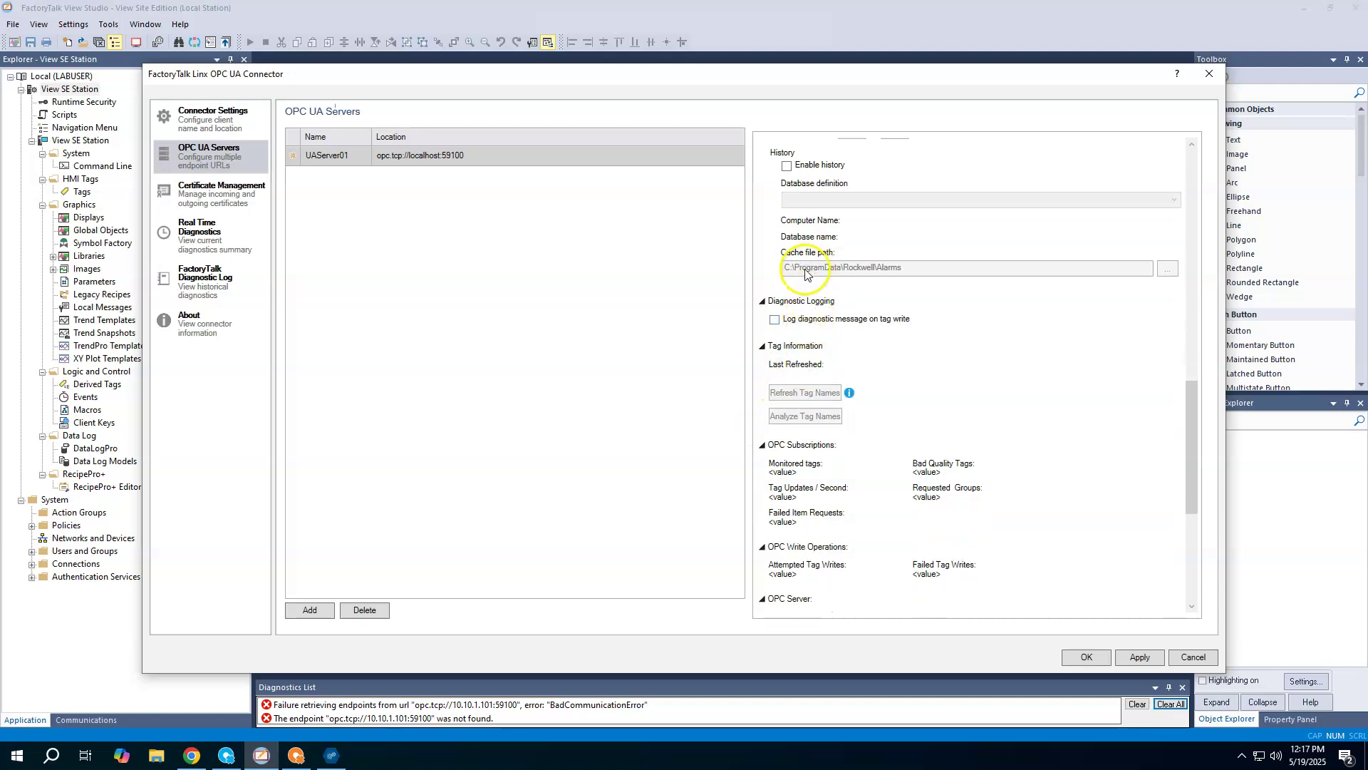
left_click(1137, 659)
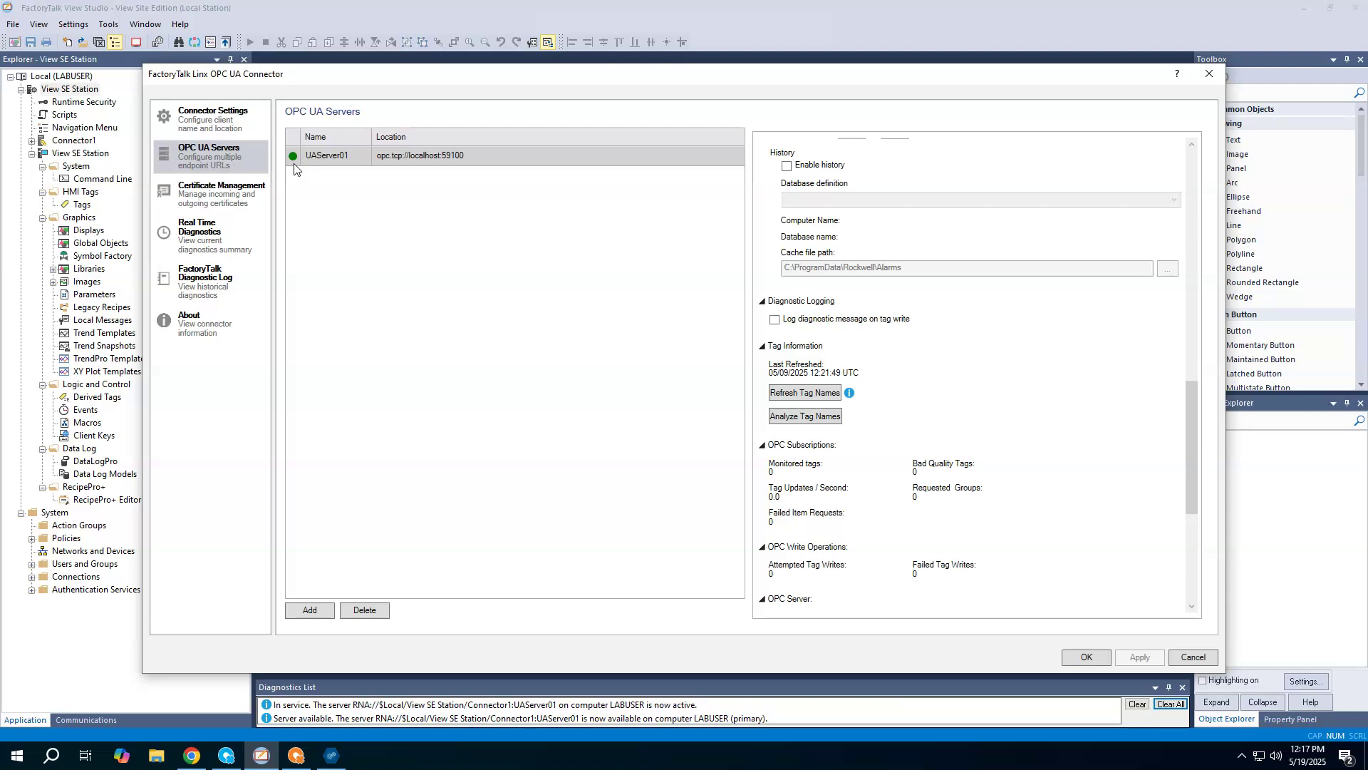
left_click(1091, 656)
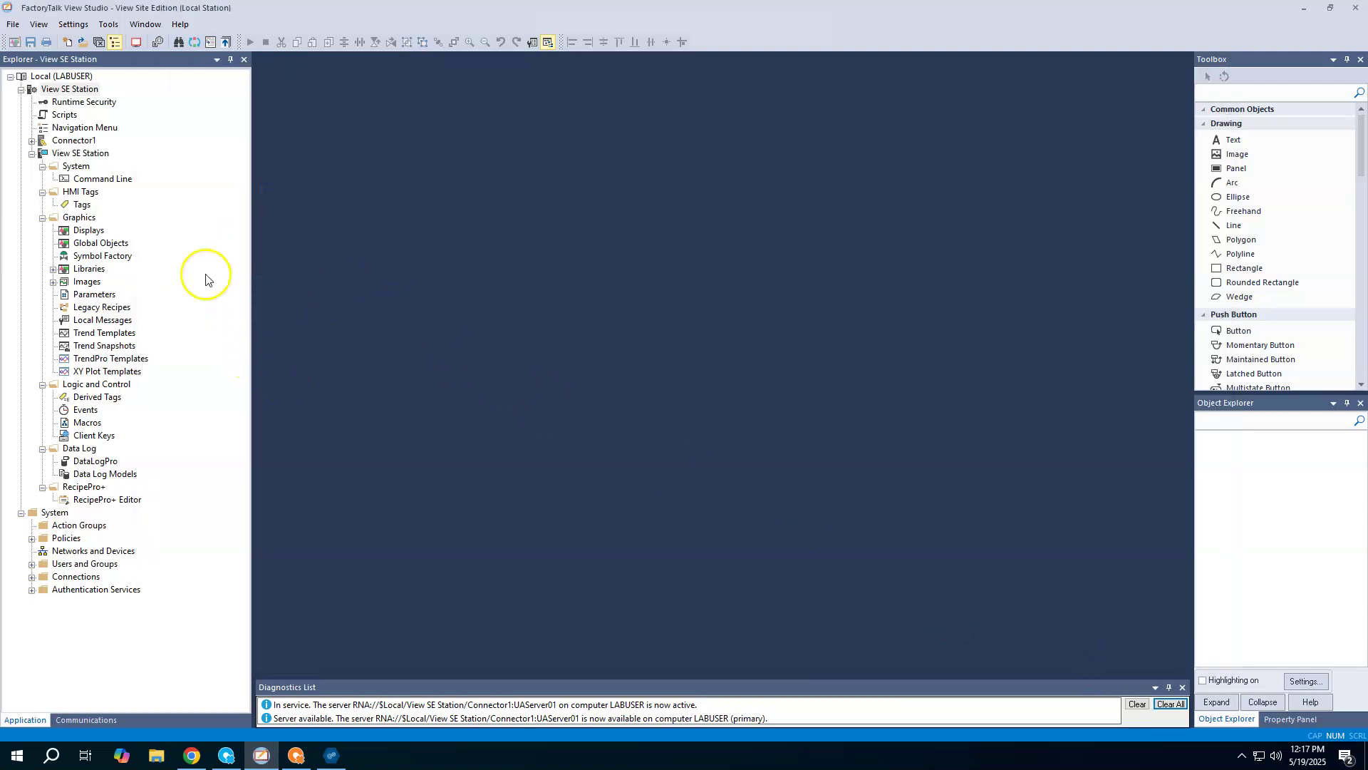
- Expand Connector1 in the application tree and check UAServer01's communication status in its properties
left_click(32, 141)
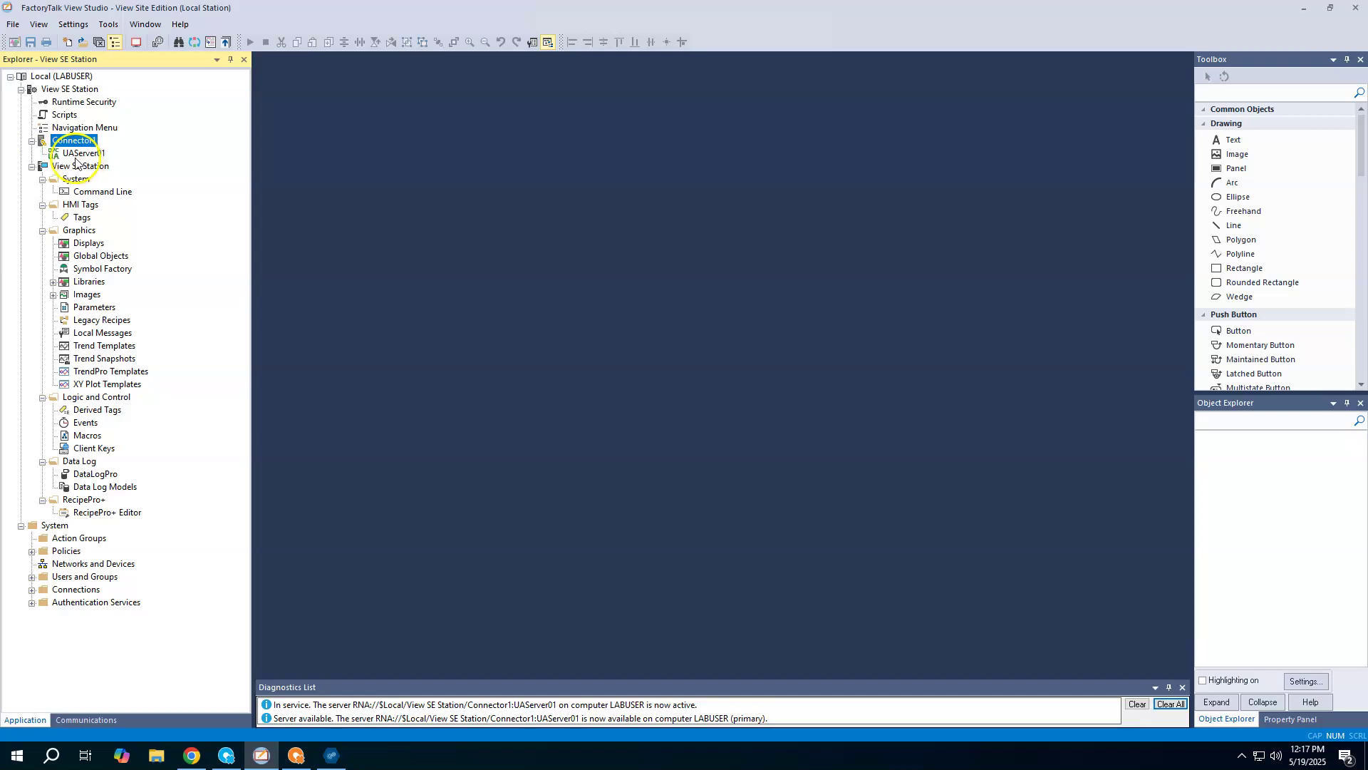
left_click(90, 154)
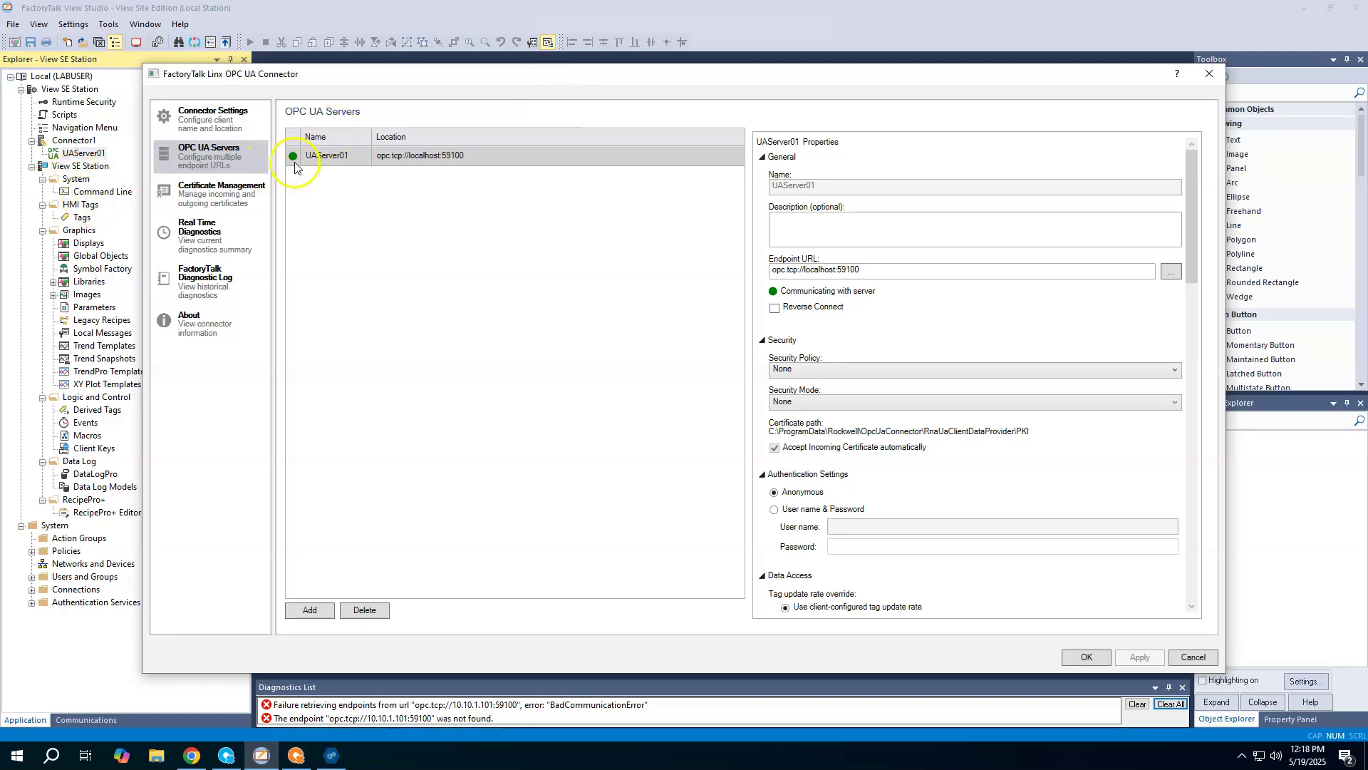
left_click(1088, 658)
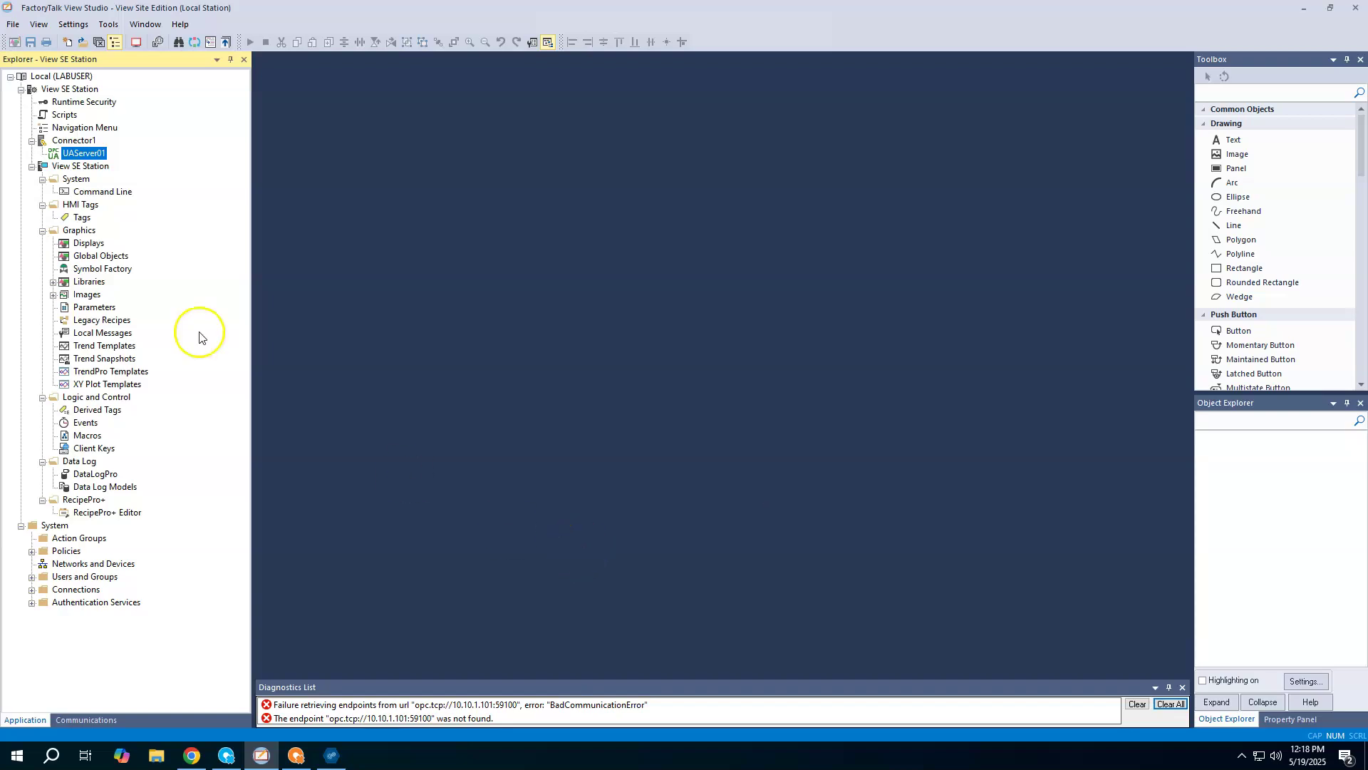
- Create a new blank graphic display in View SE Station and locate the Numeric Display object
left_click(87, 243)
right_click(87, 243)
left_click(127, 256)
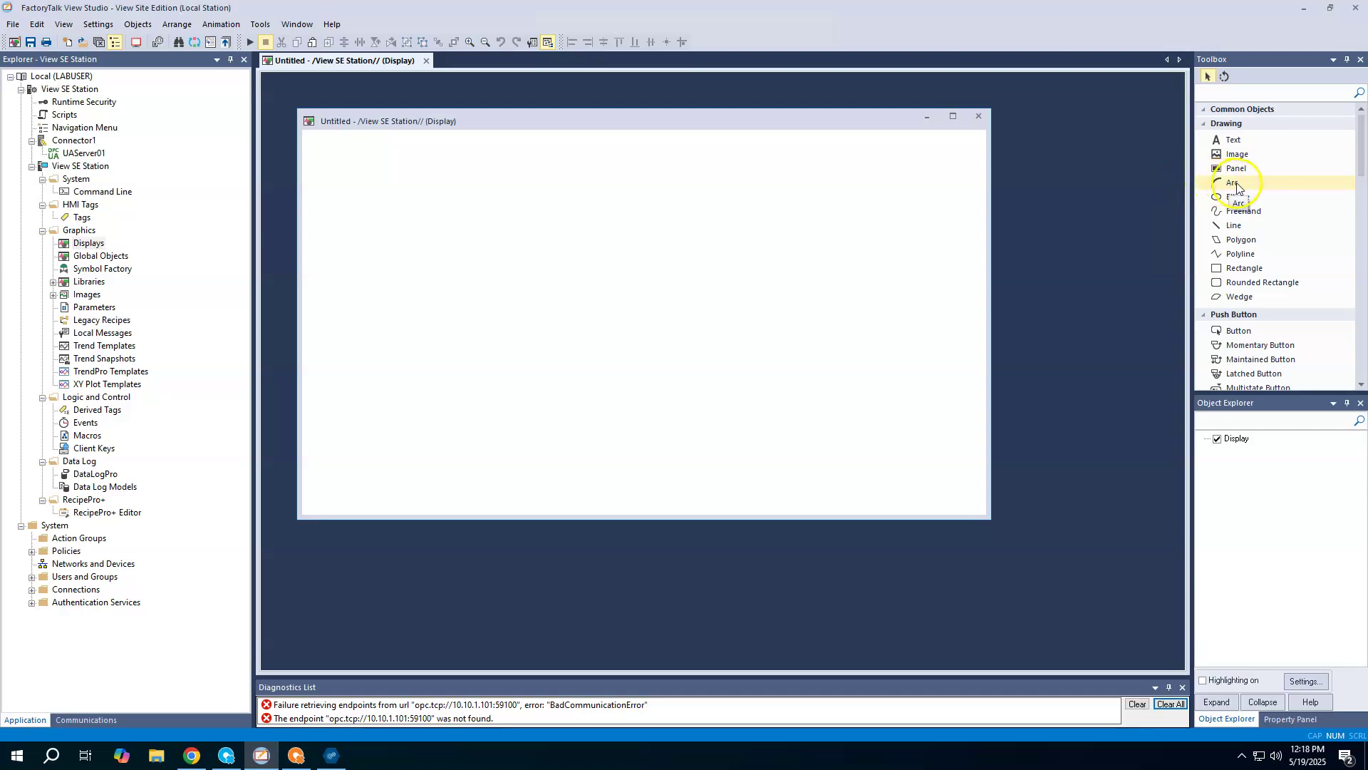
scroll(1256, 202, "down", 1)
scroll(1258, 207, "up", 1)
scroll(1260, 213, "down", 3)
scroll(1259, 212, "down", 3)
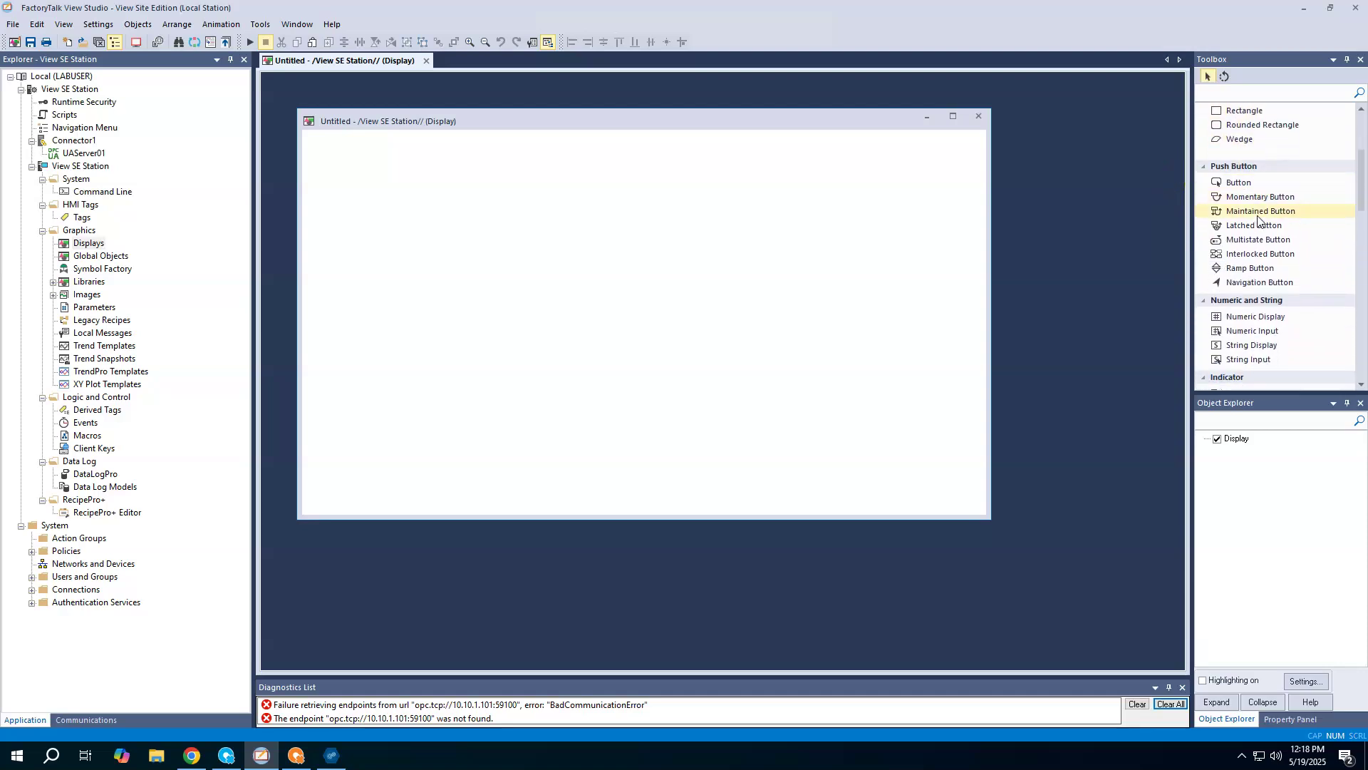
left_click(1258, 278)
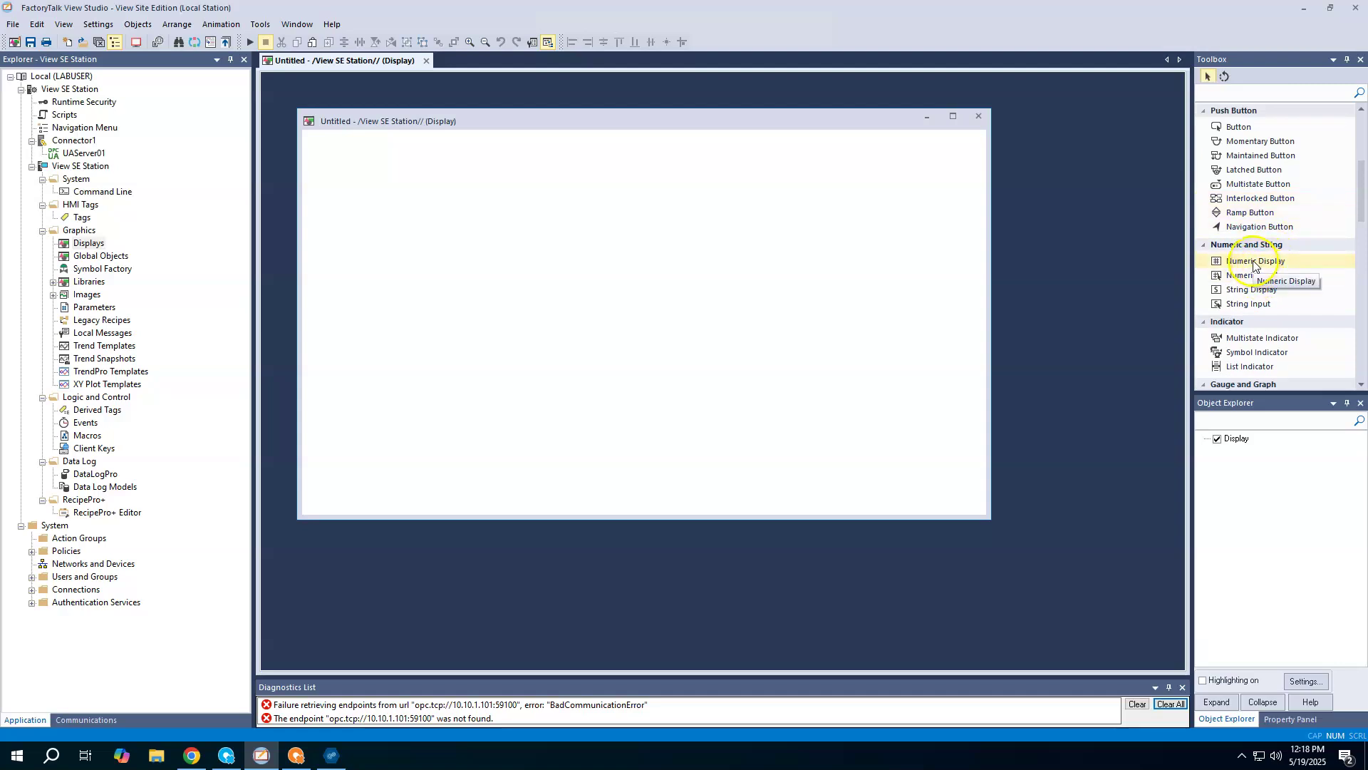
left_click(1252, 262)
left_click_drag(622, 245, 672, 260)
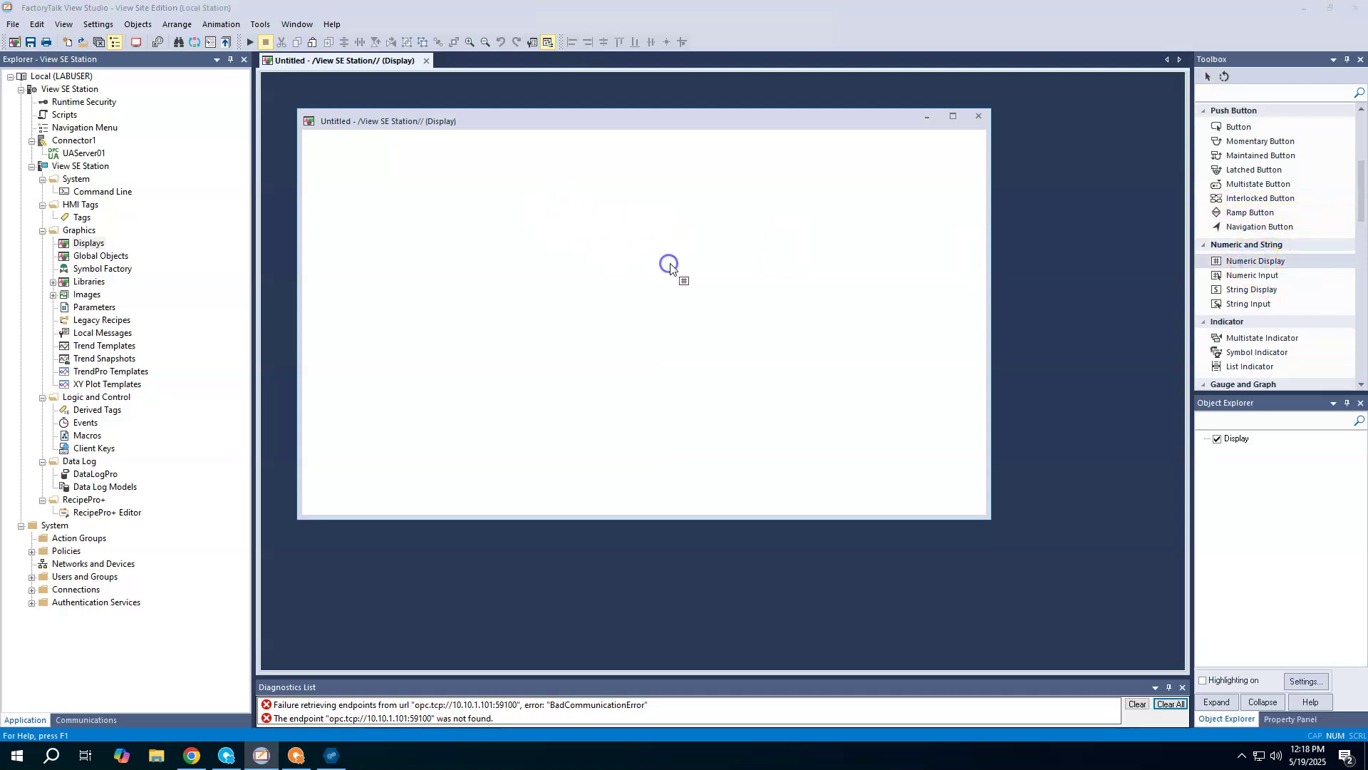
left_click(524, 176)
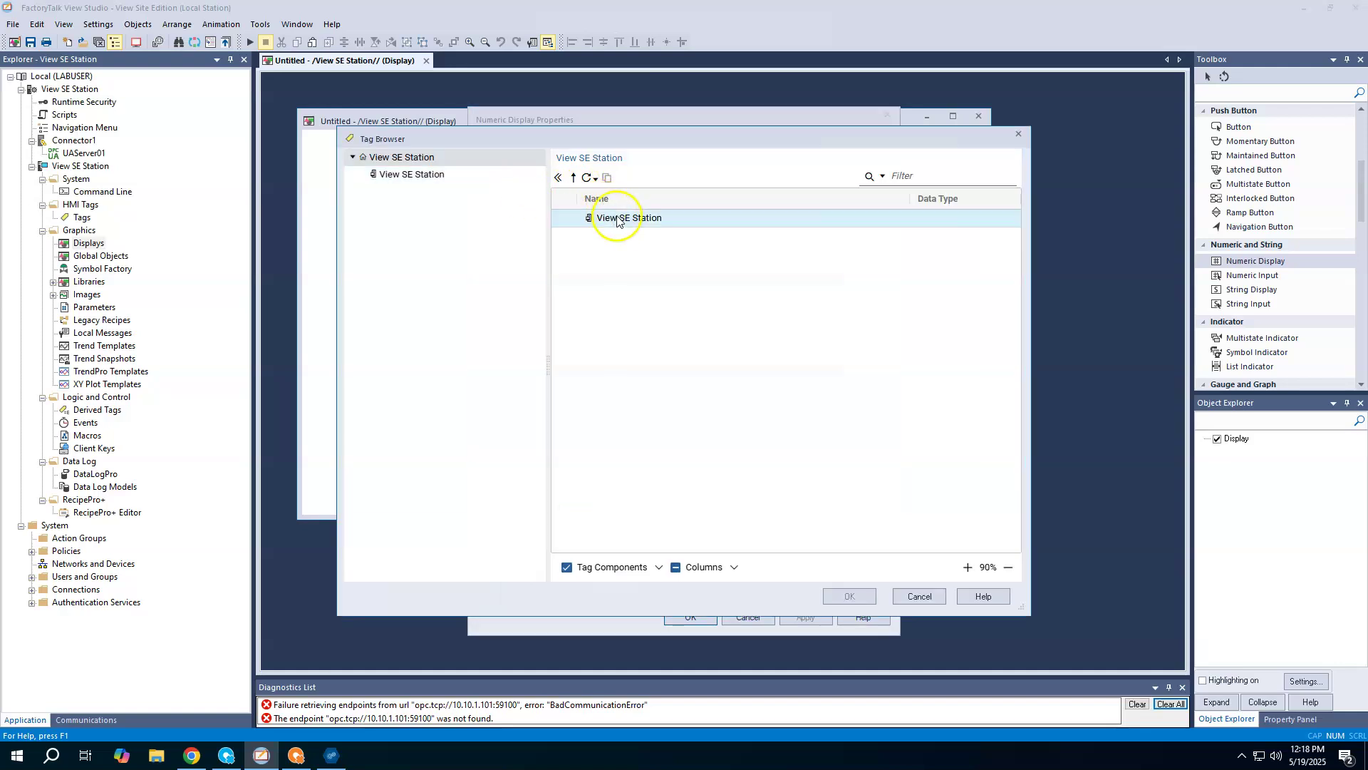
left_click(589, 184)
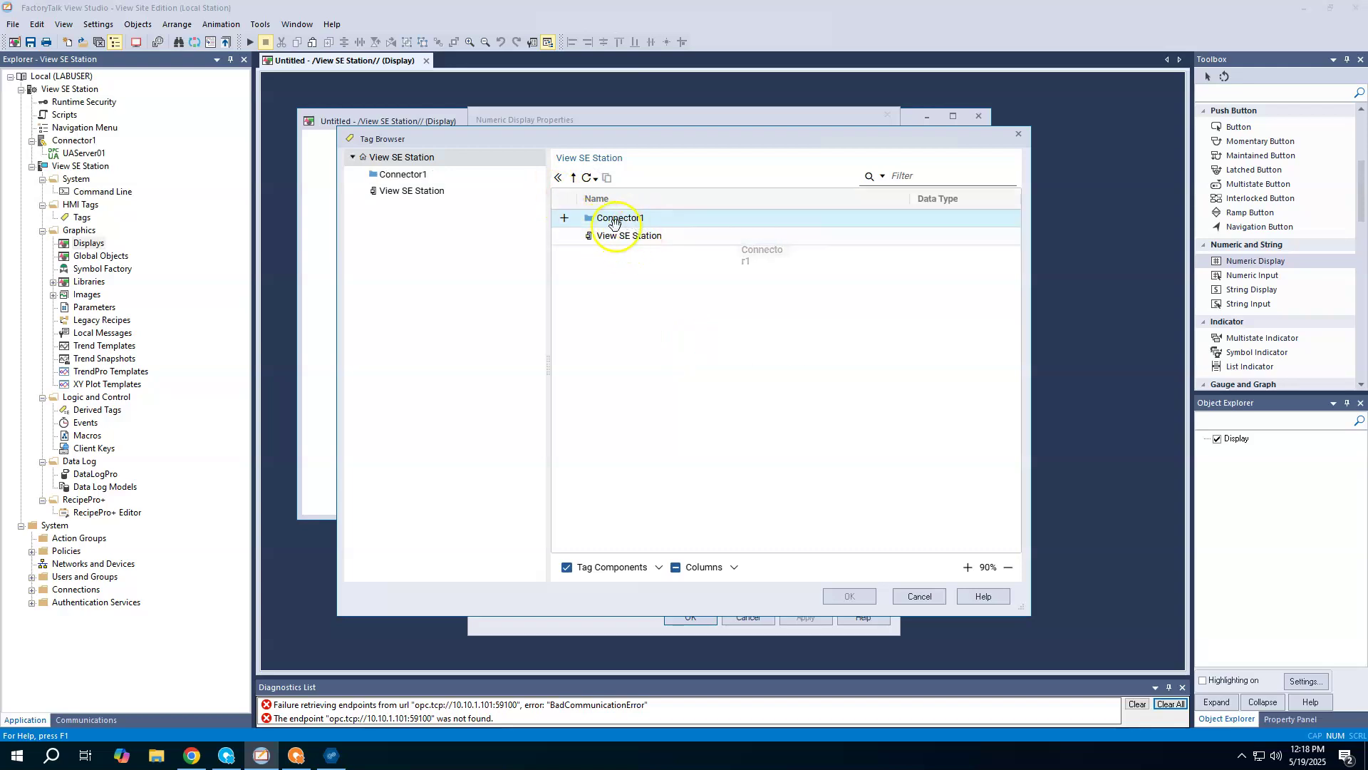
double_click(568, 226)
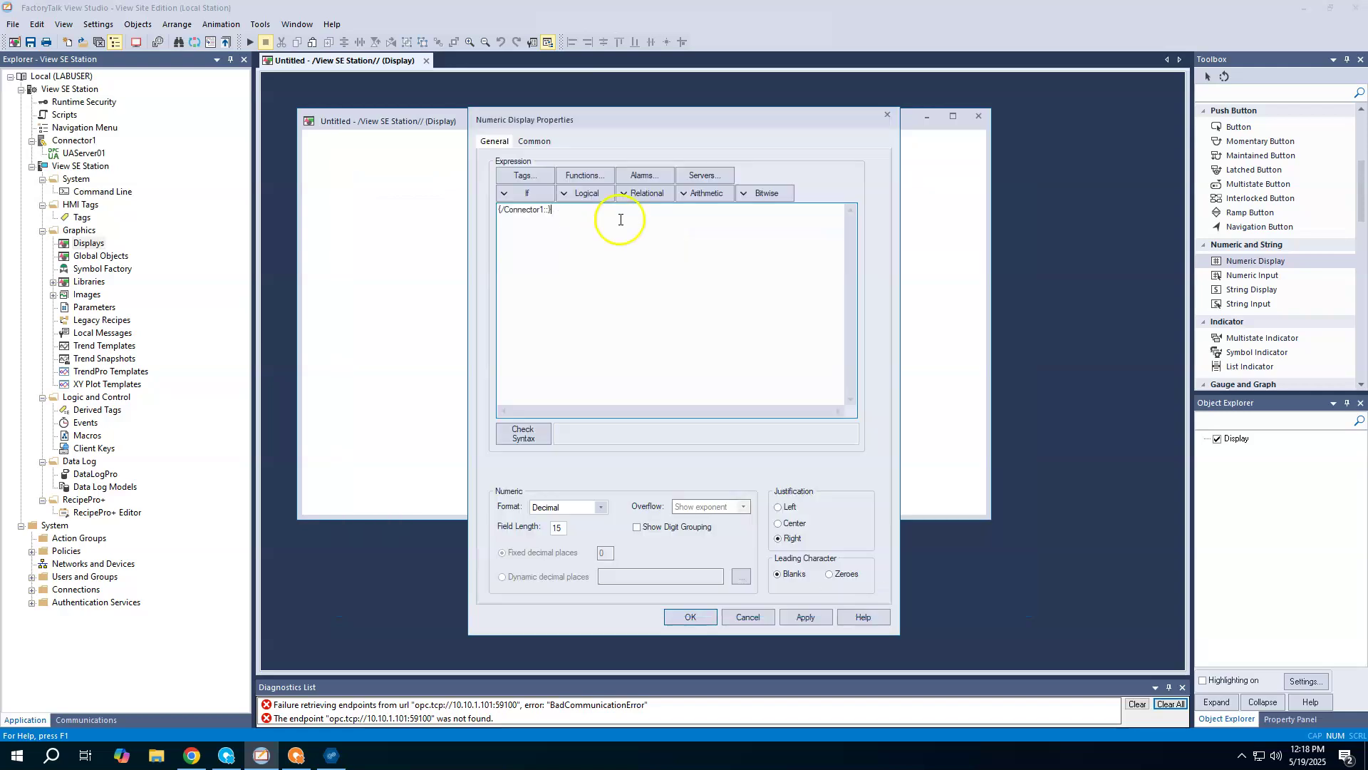
left_click(805, 617)
left_click(748, 617)
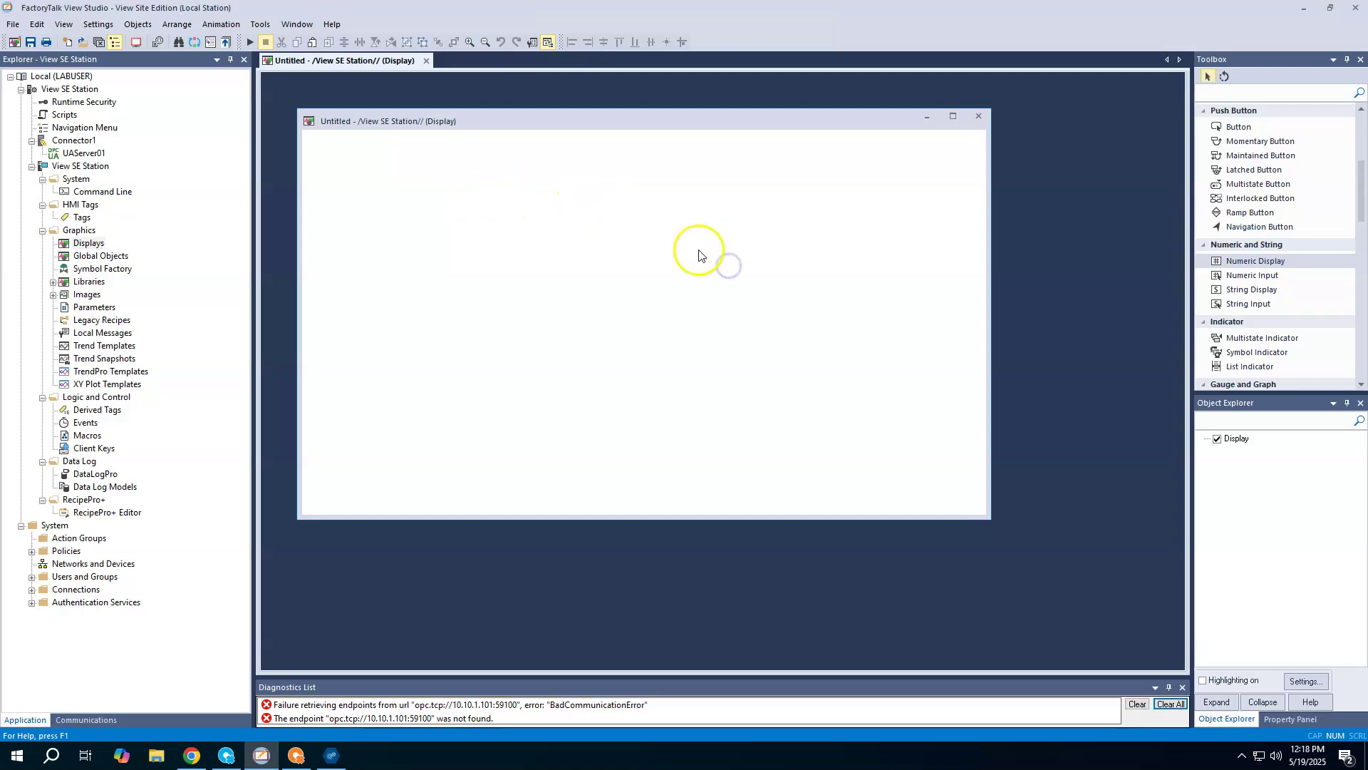
- Draw a numeric display near the upper middle of the new display and browse its tags to Connector1, UAServer01, OPC_UA_Server, Model
left_click(1255, 261)
left_click_drag(590, 206, 739, 259)
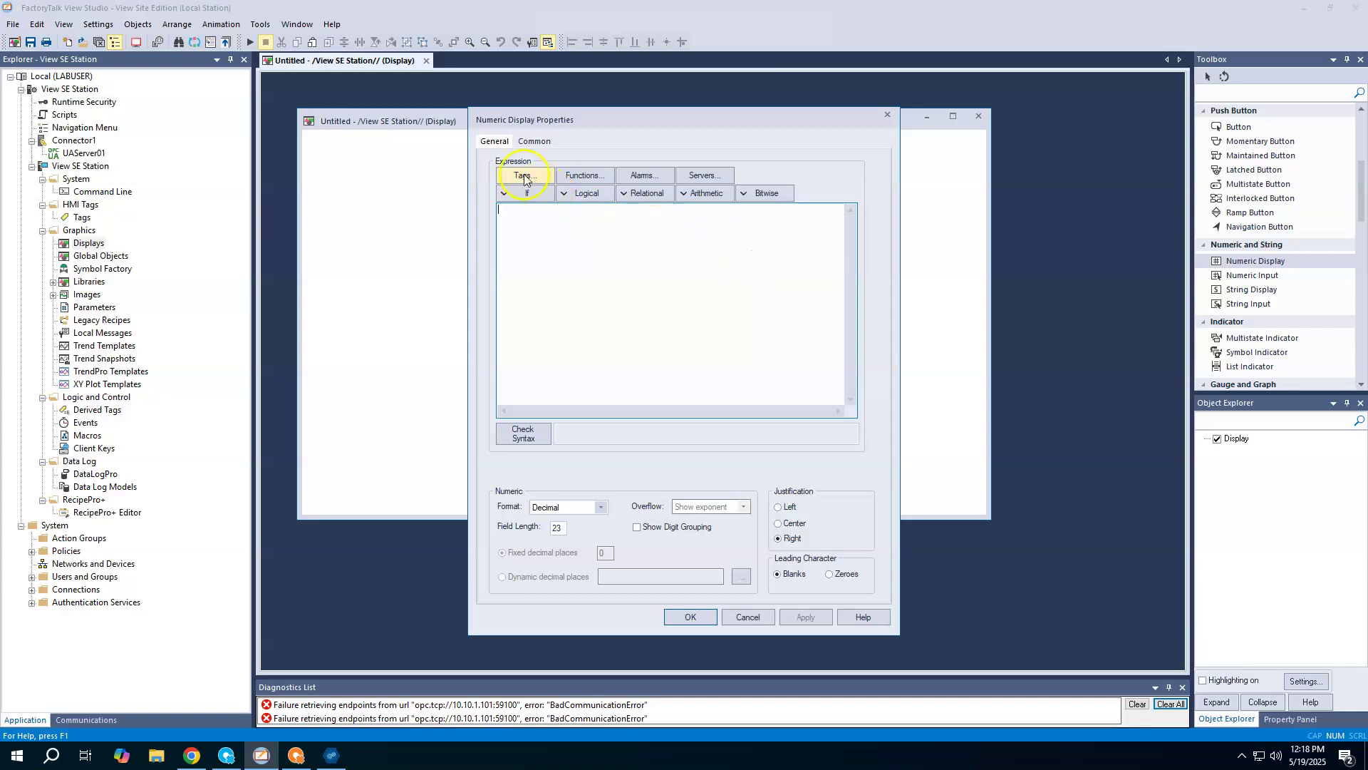
left_click(536, 187)
double_click(624, 219)
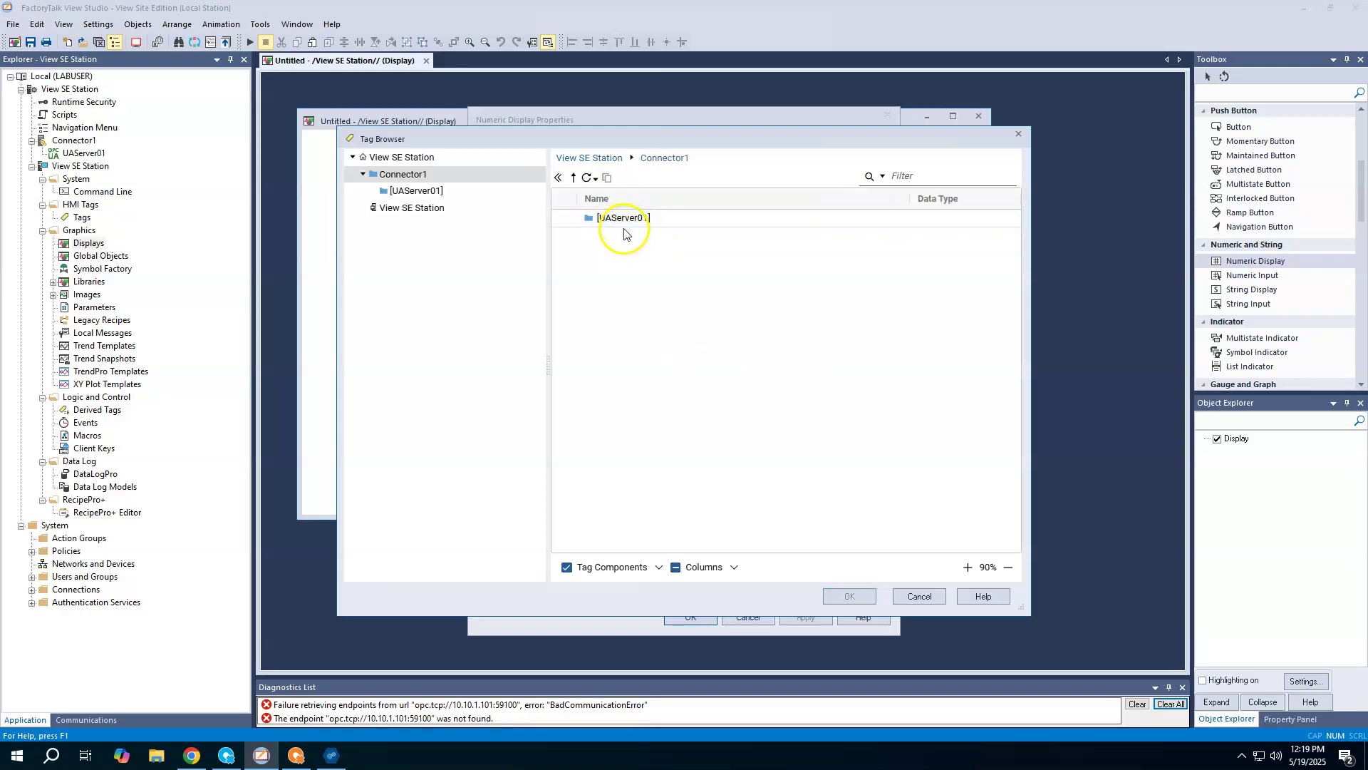
double_click(624, 219)
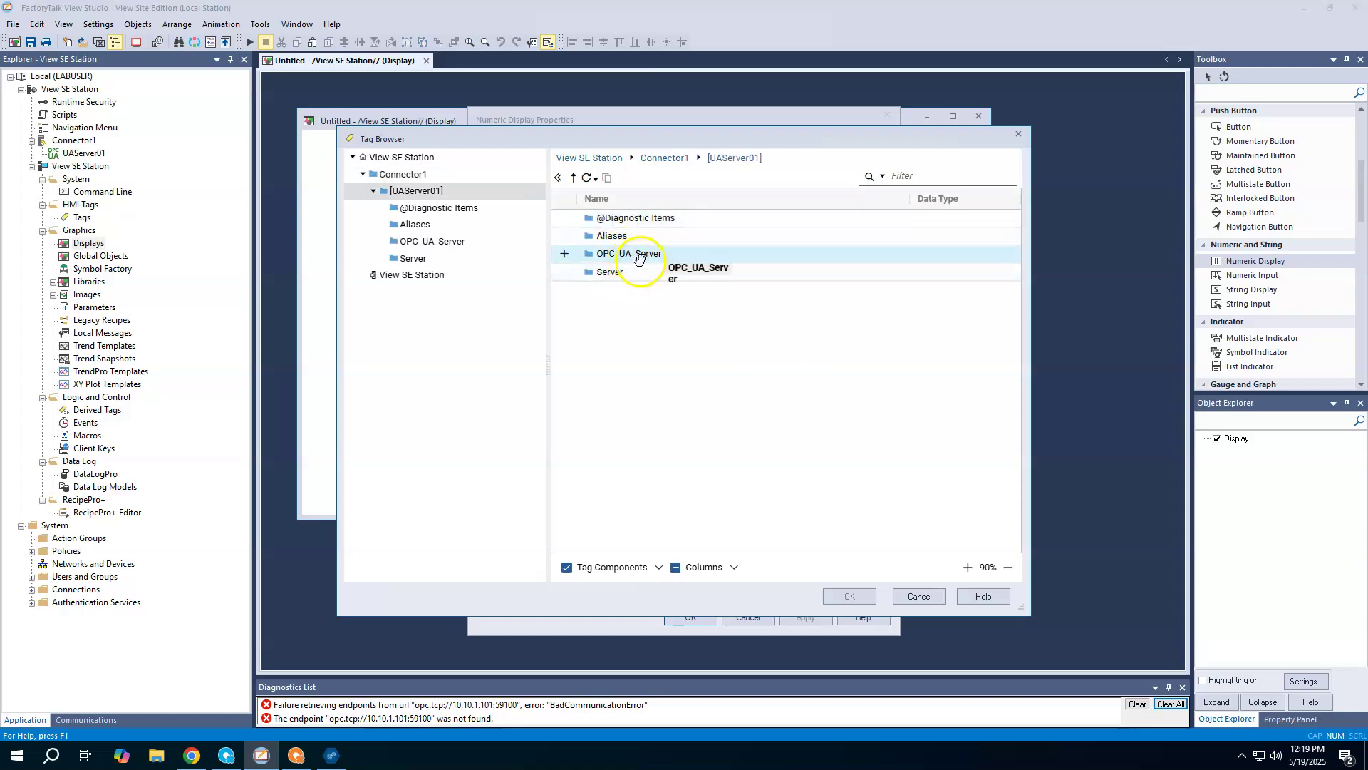
double_click(638, 257)
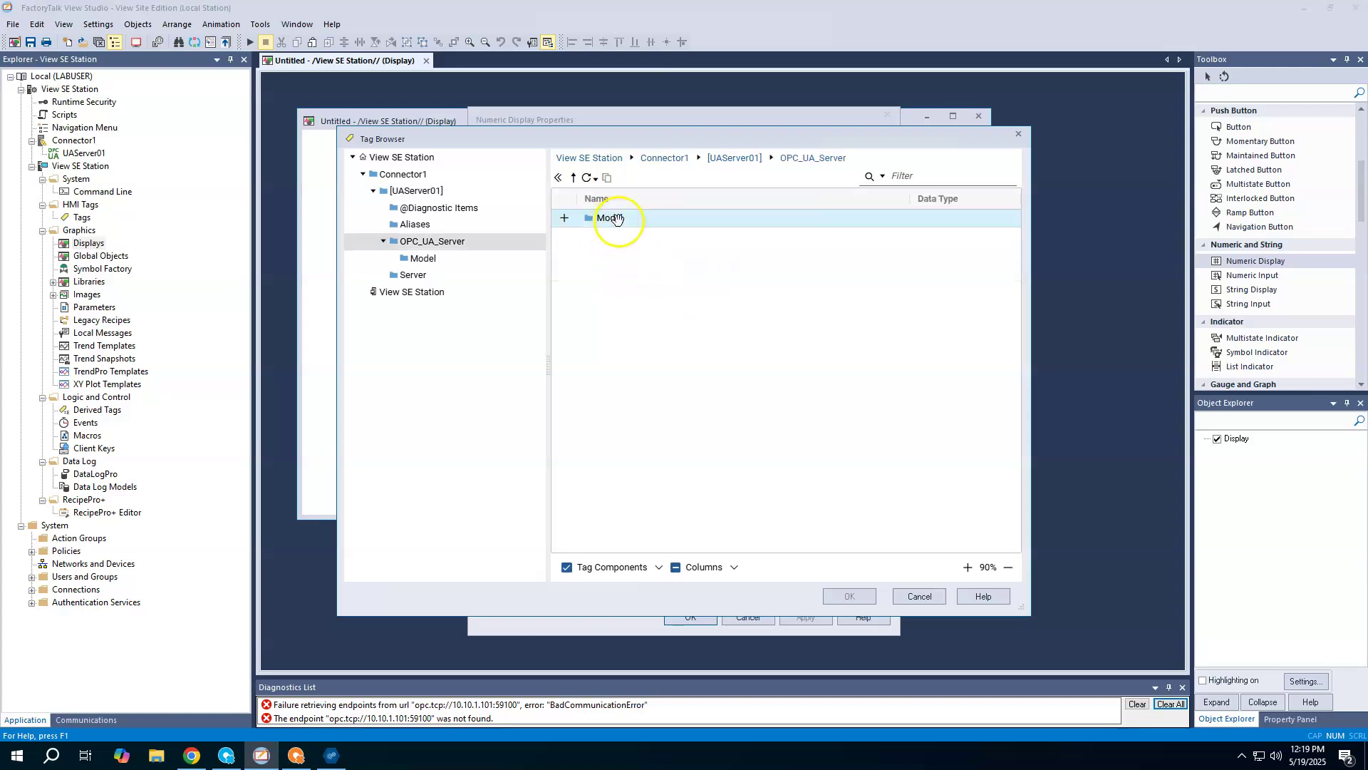
double_click(612, 220)
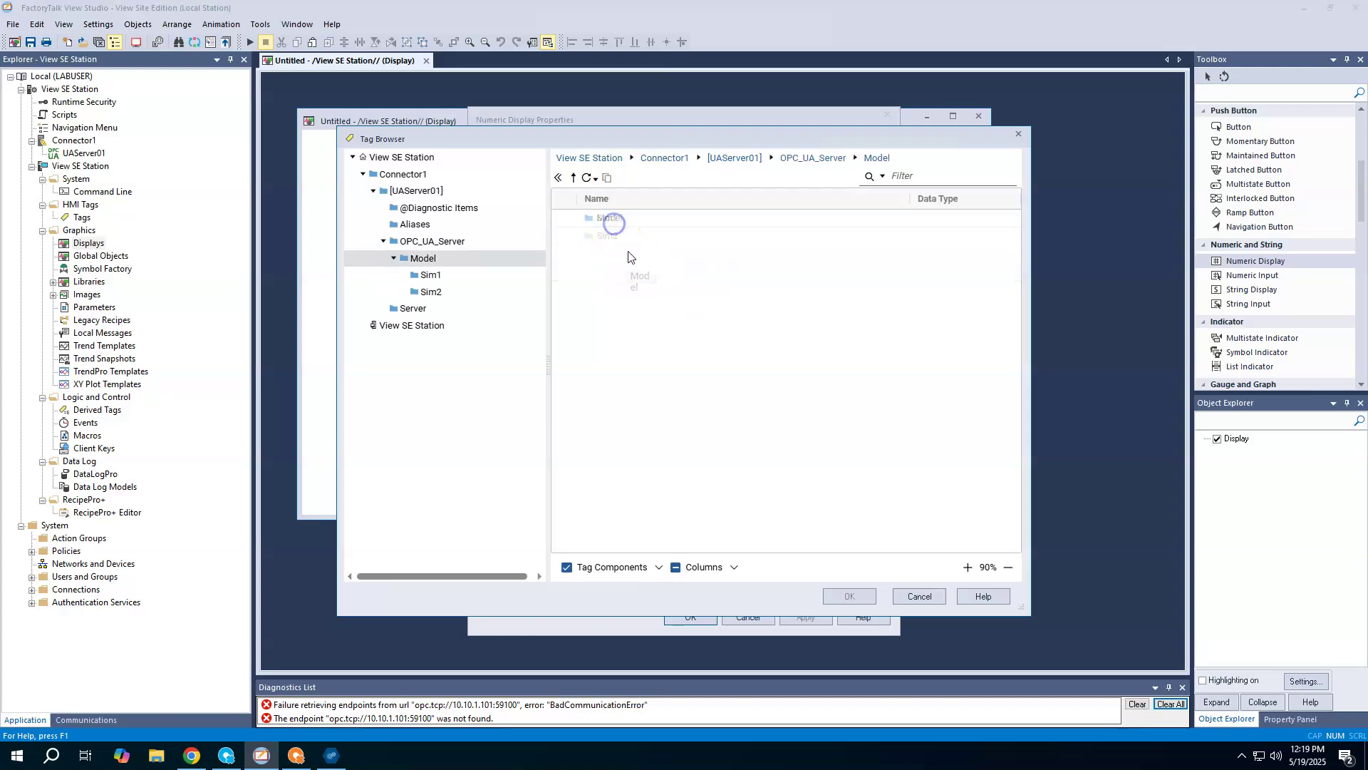
- Look through the Sim1 and Sim2 tags and assign Sim1's Sine1 tag as the numeric display's expression
left_click(439, 275)
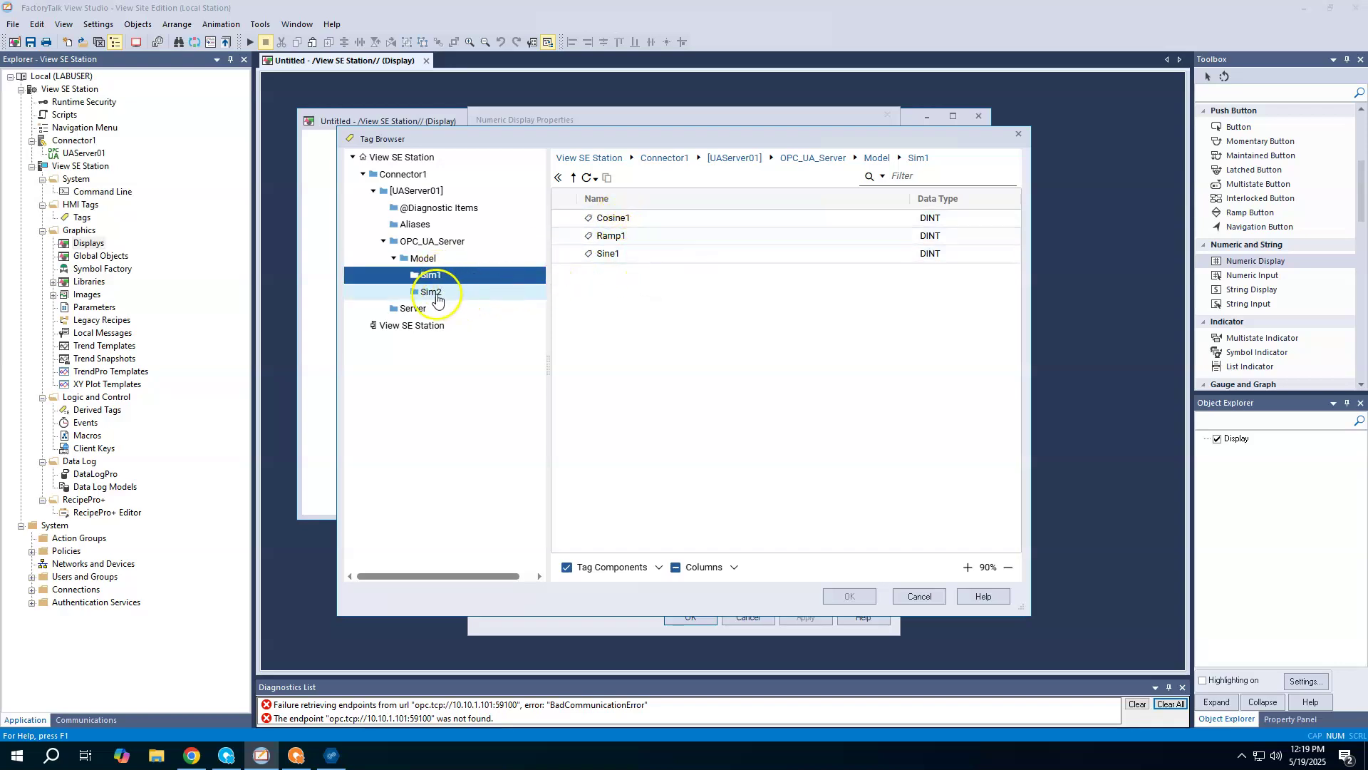
left_click(432, 293)
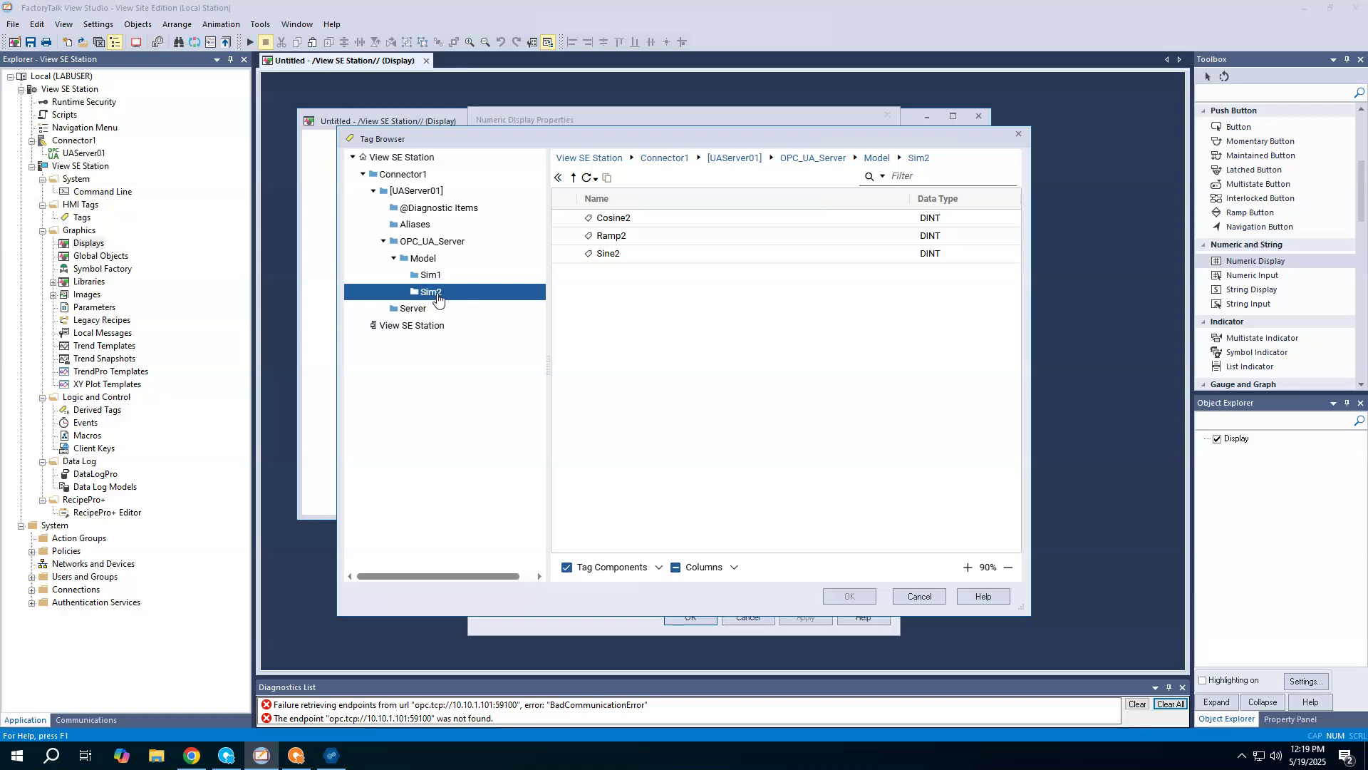
left_click(611, 223)
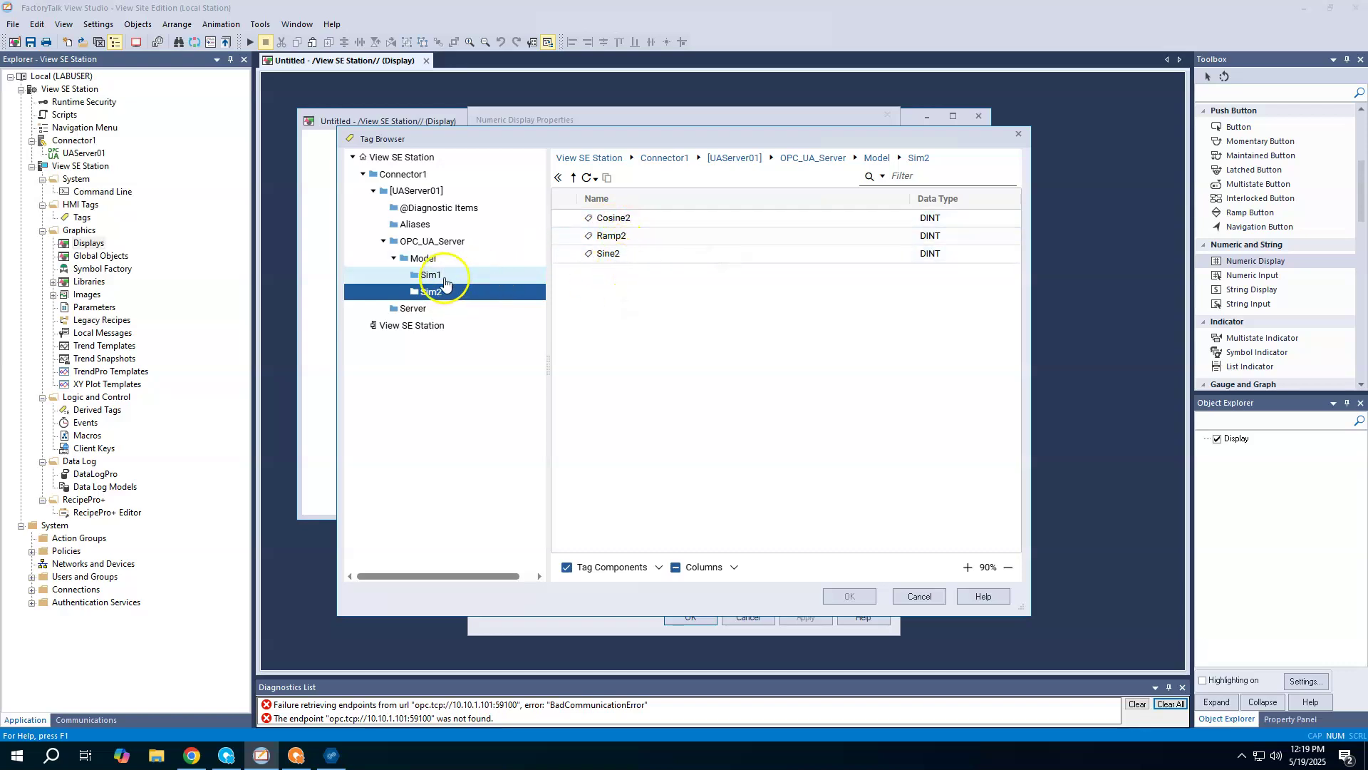
left_click(445, 276)
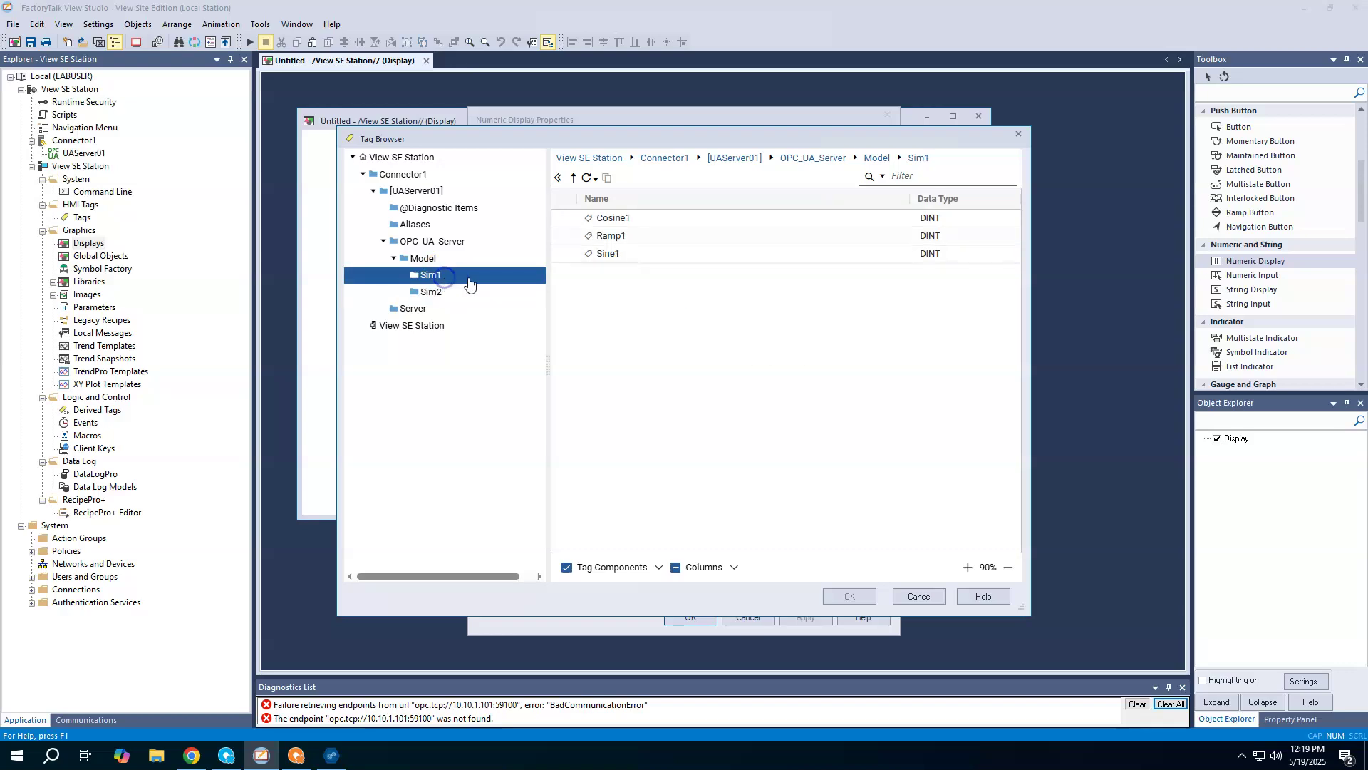
left_click(612, 257)
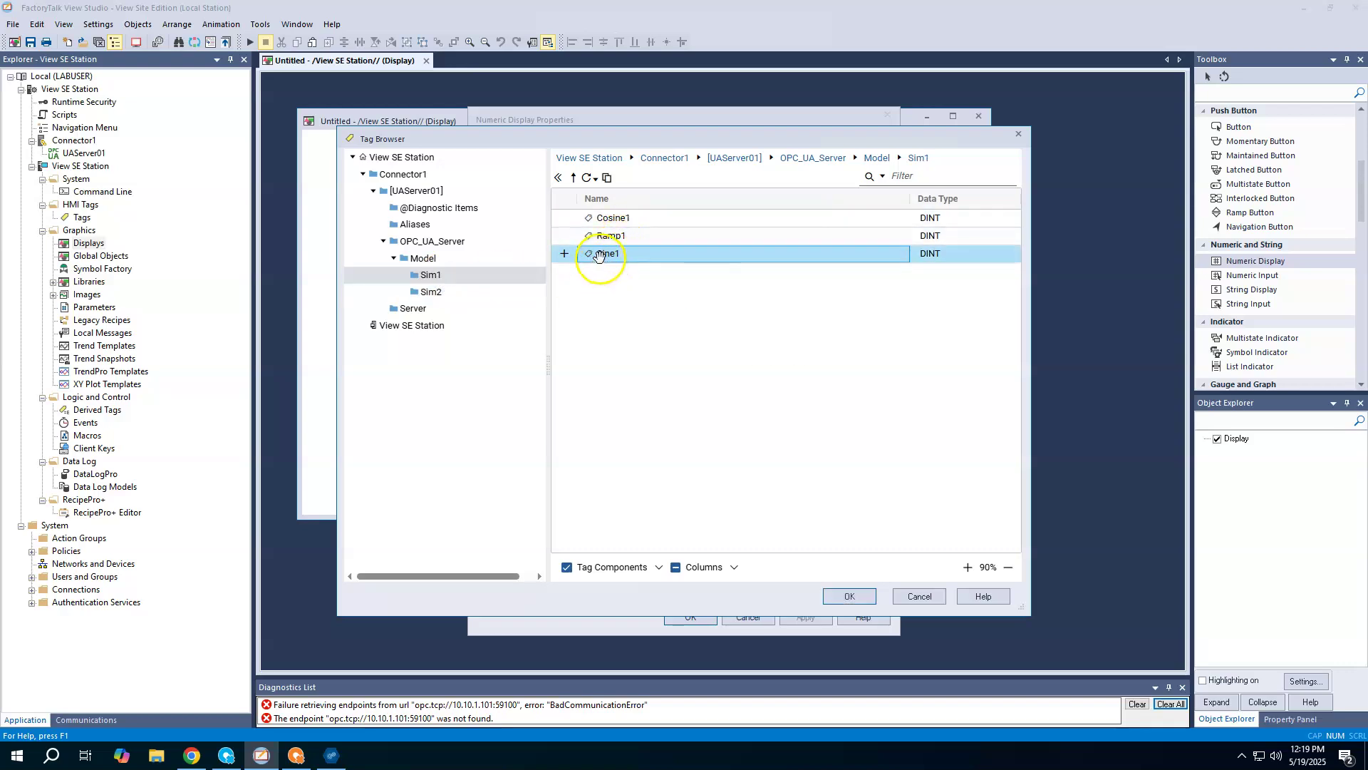
left_click(846, 591)
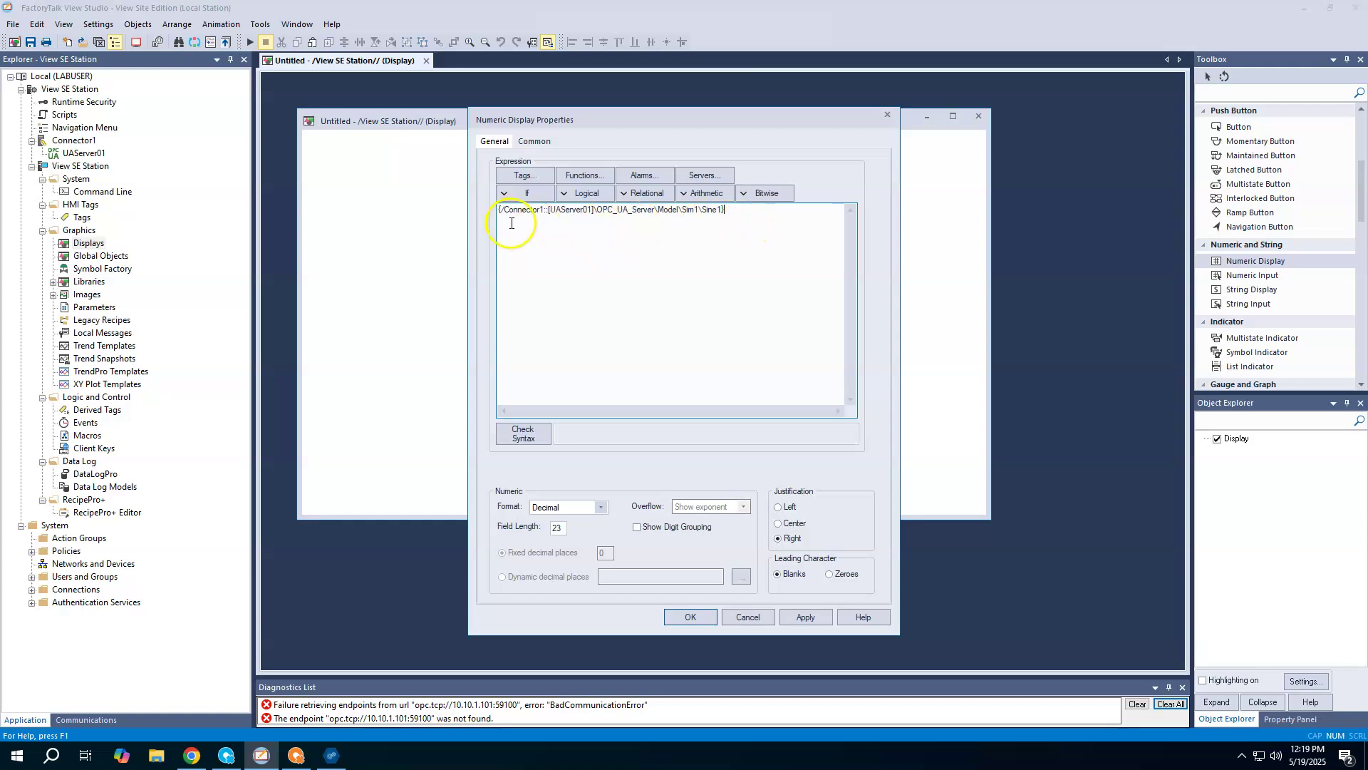
left_click(813, 625)
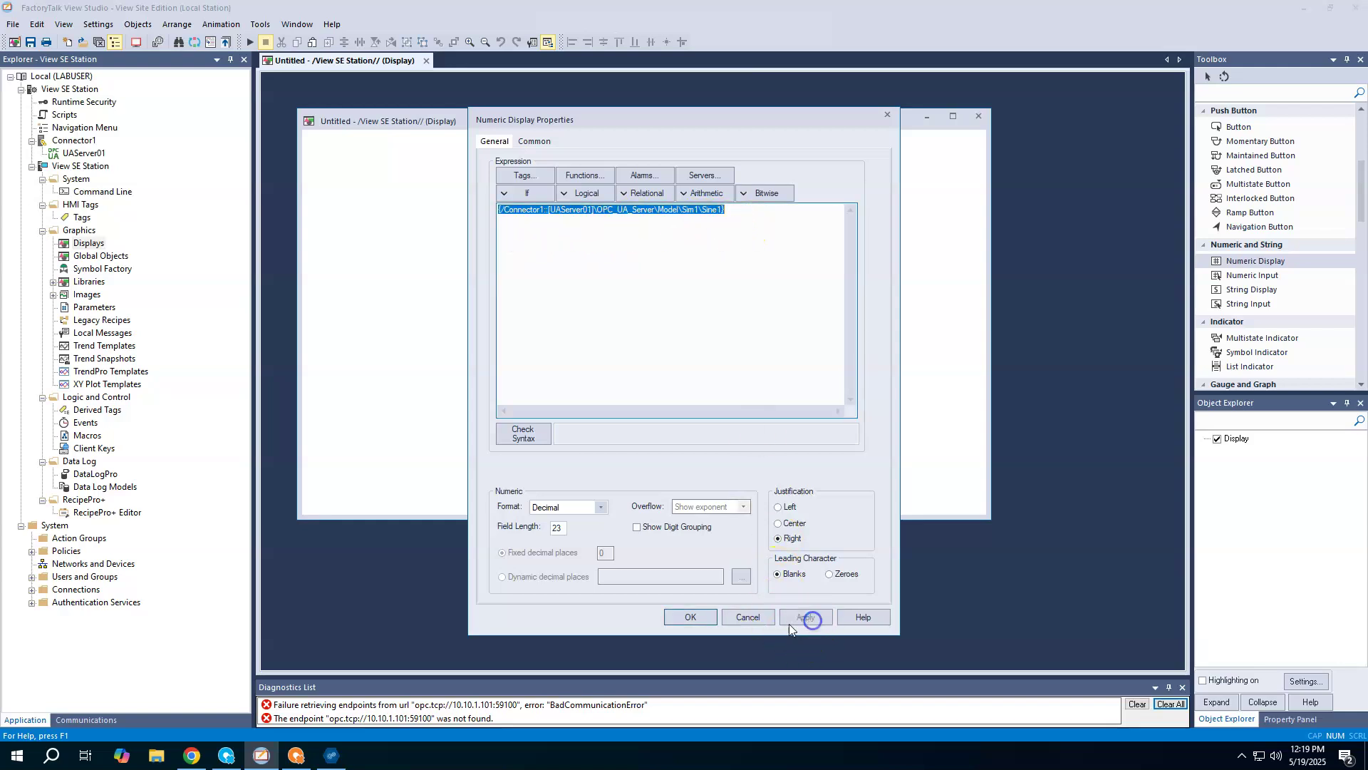
left_click(690, 617)
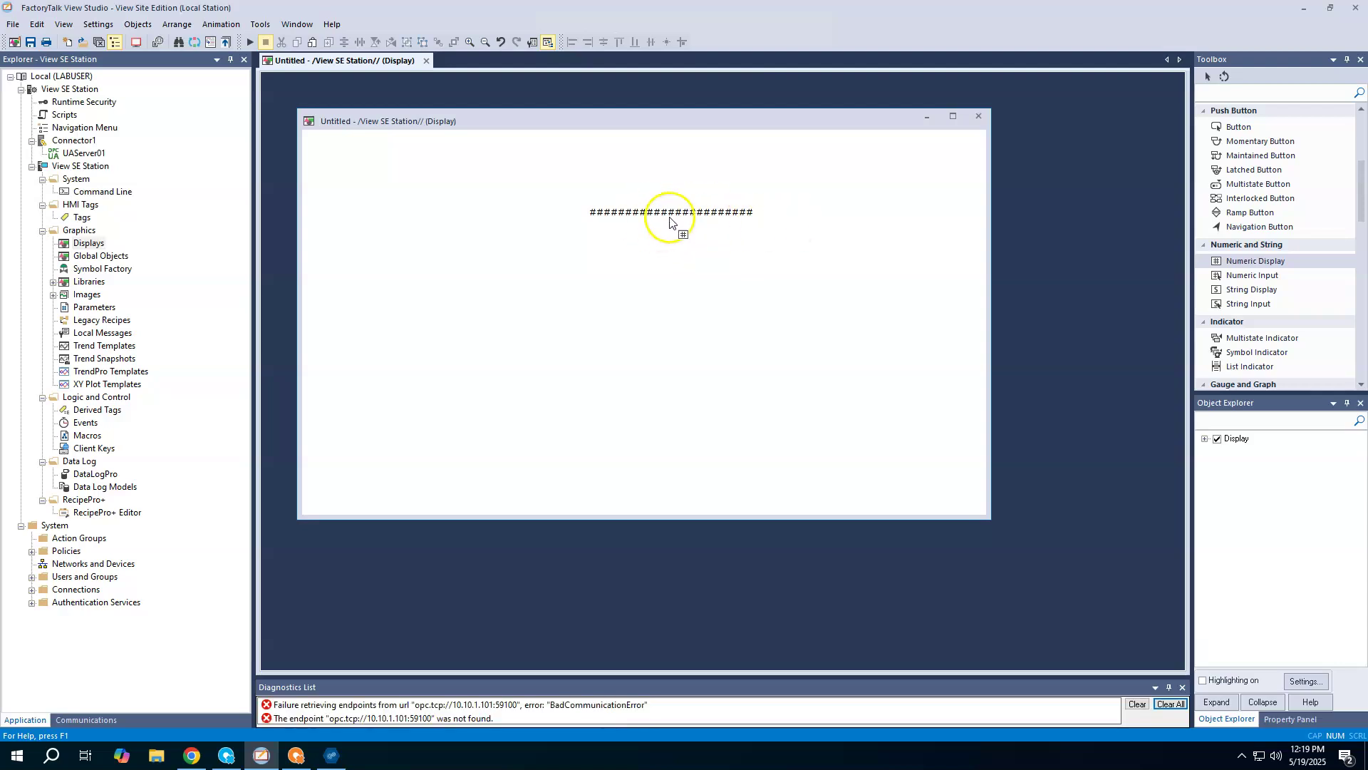
- Launch FactoryTalk Live Data Test Client and close Softing OPC UA Client
left_click(18, 757)
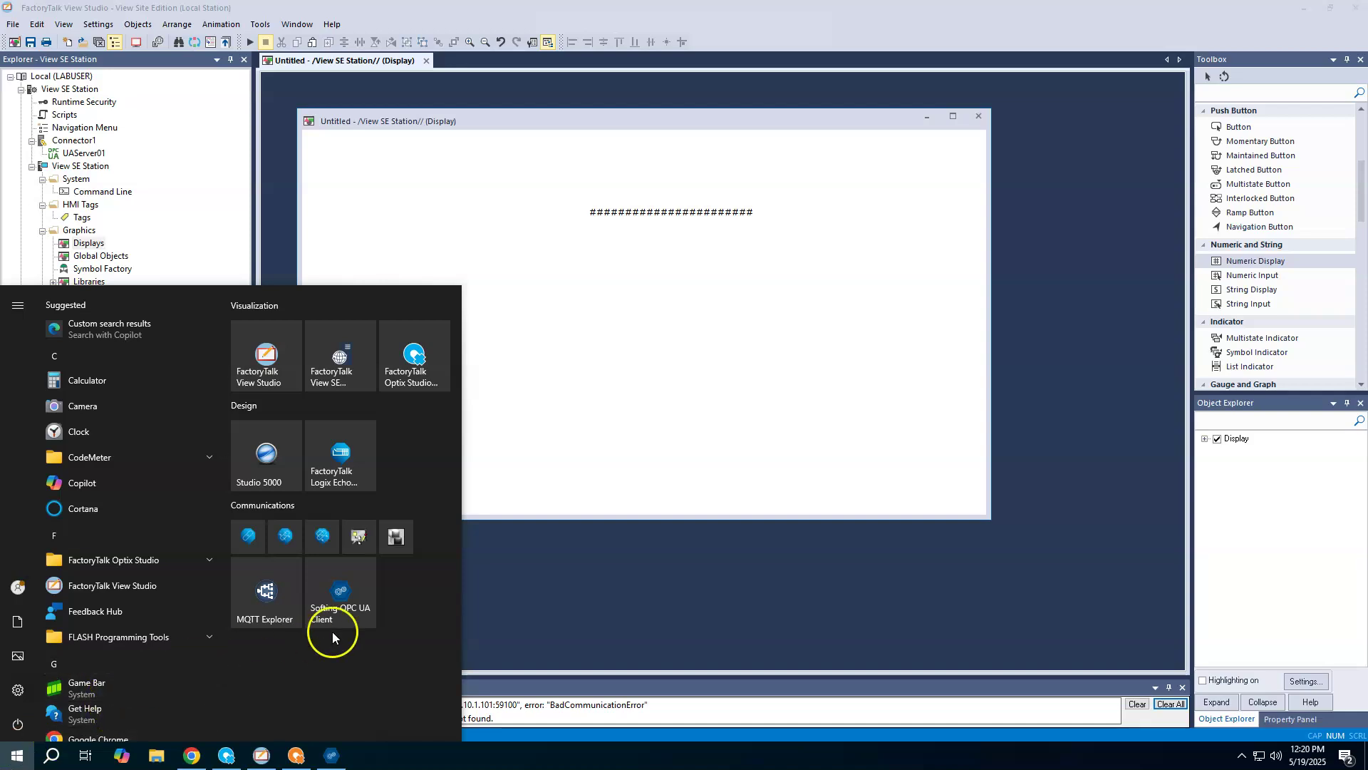
left_click(396, 539)
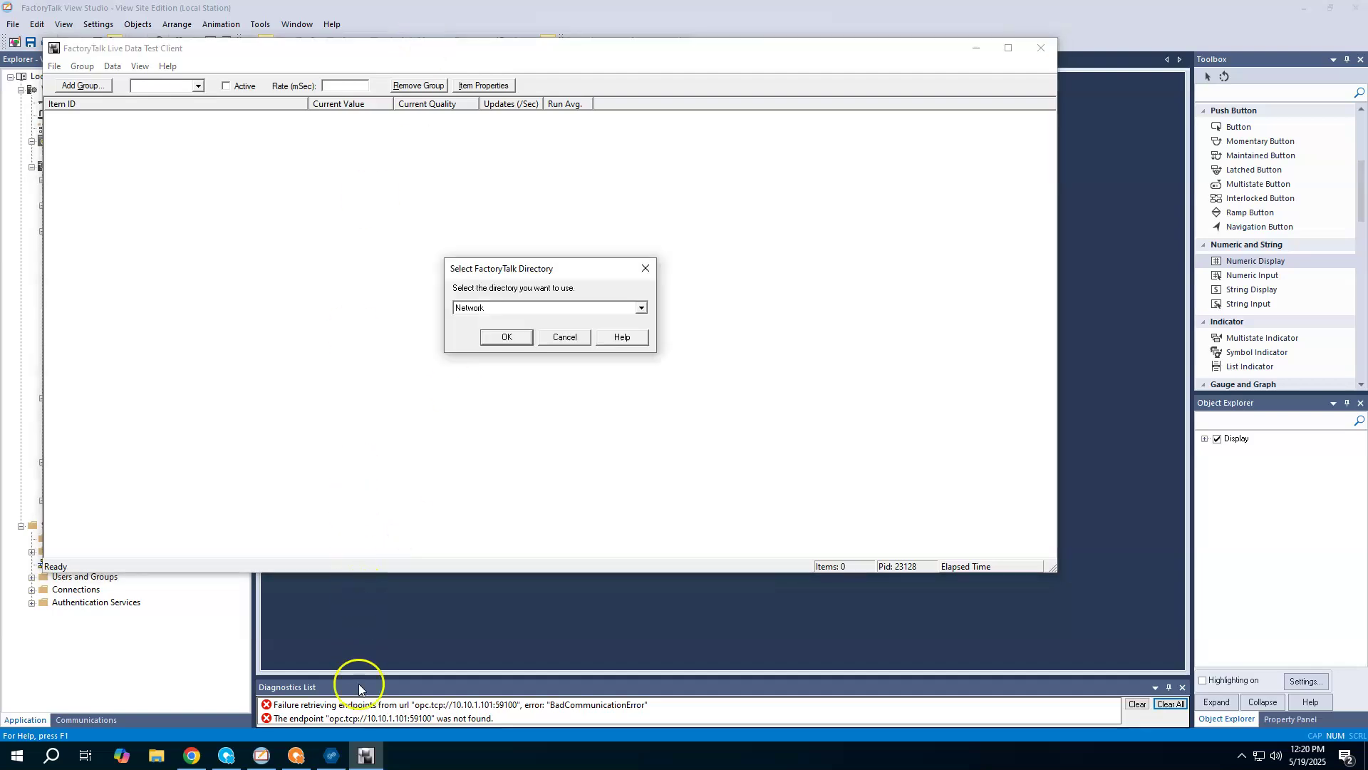
left_click(332, 755)
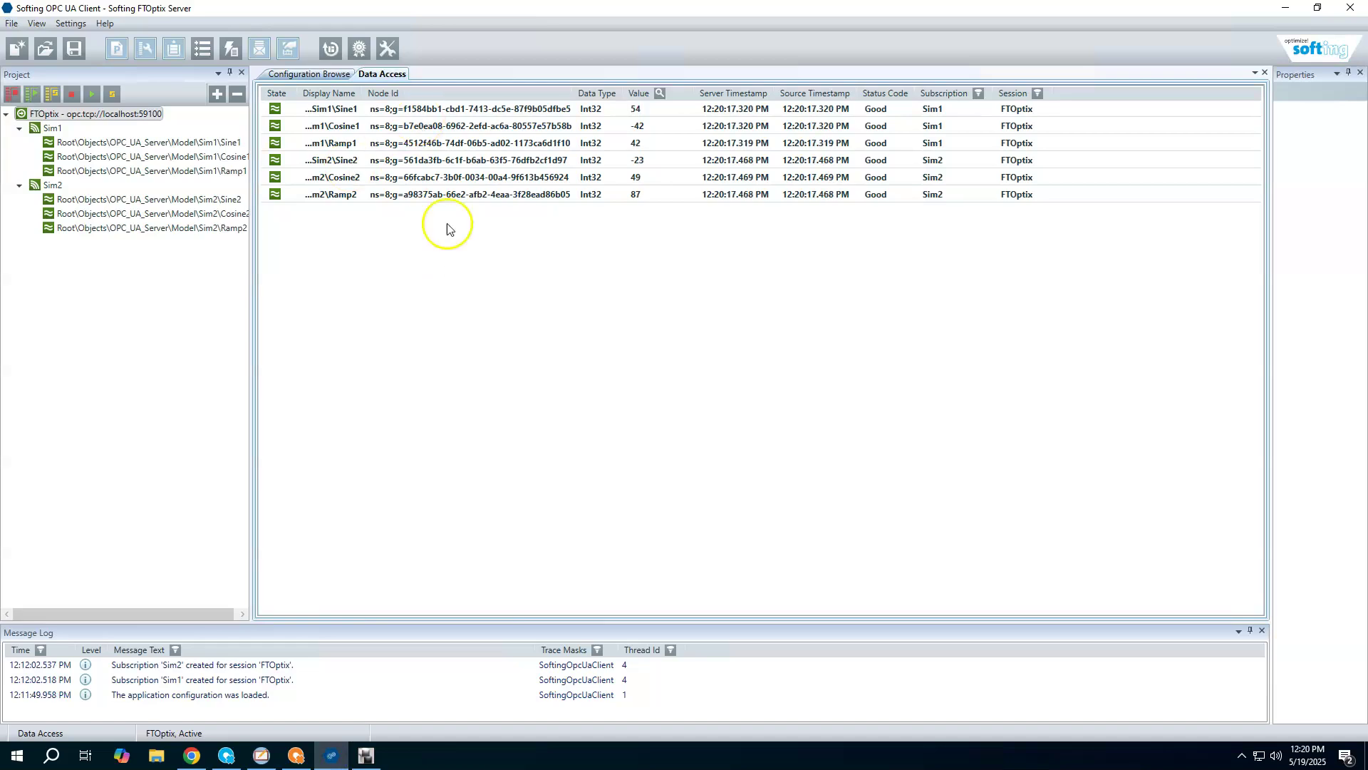
left_click(1356, 11)
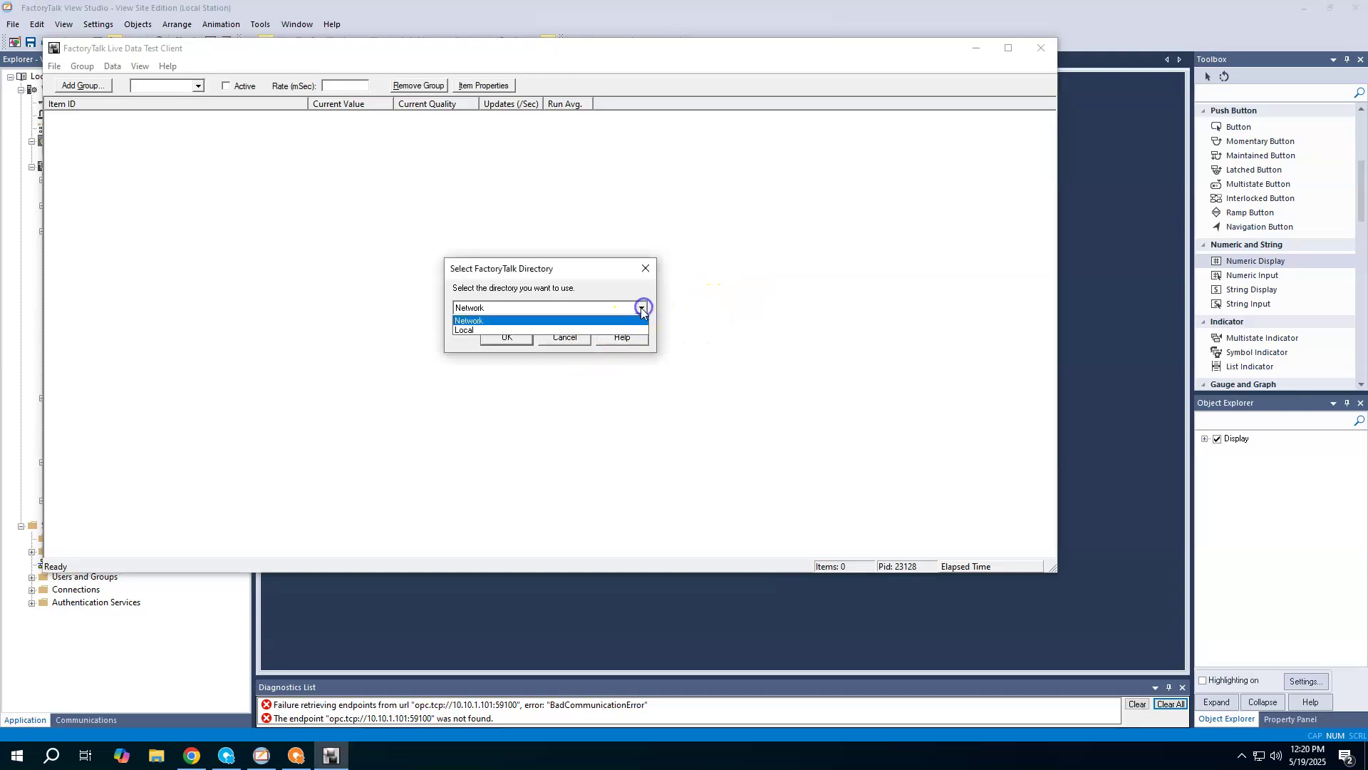
- Select the Local FactoryTalk Directory in the test client and connect to View SE Station
left_click(468, 330)
left_click(507, 336)
left_click(507, 341)
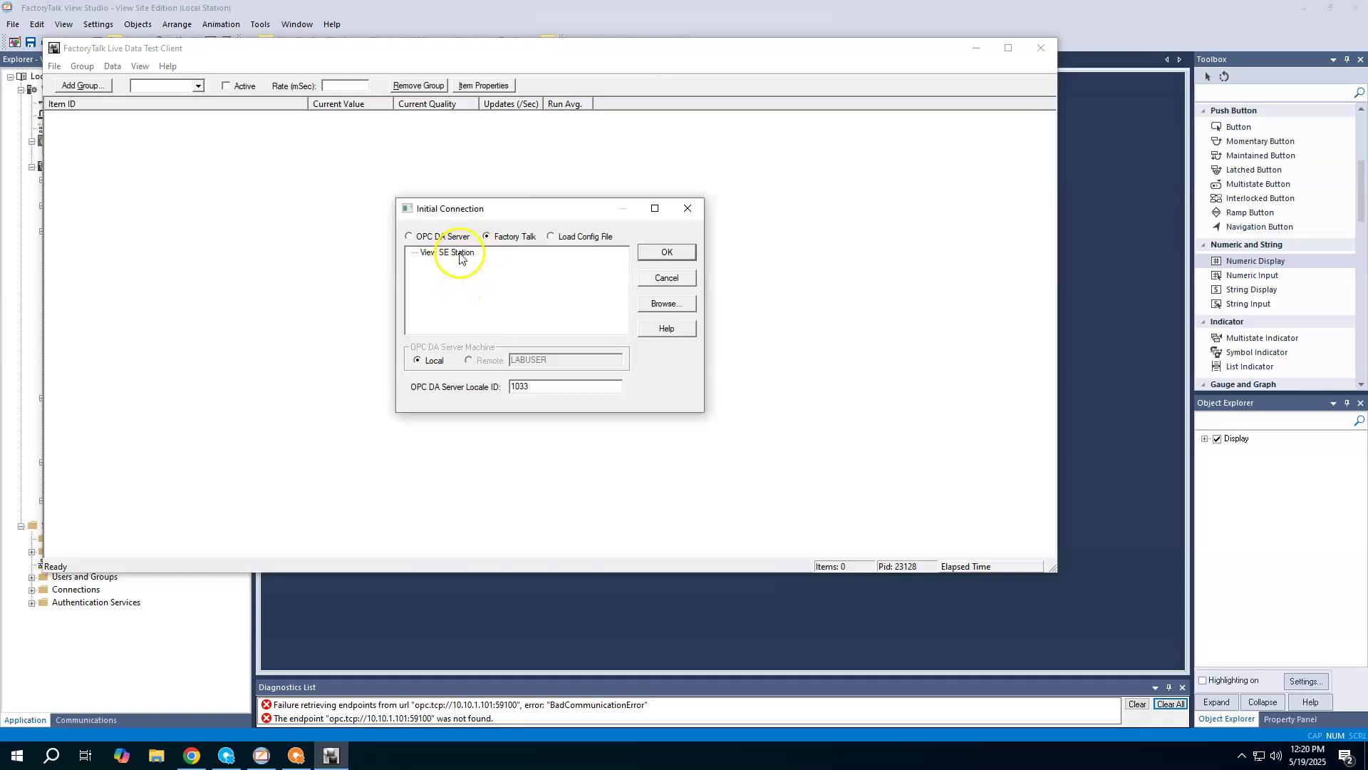
left_click(459, 259)
left_click(667, 253)
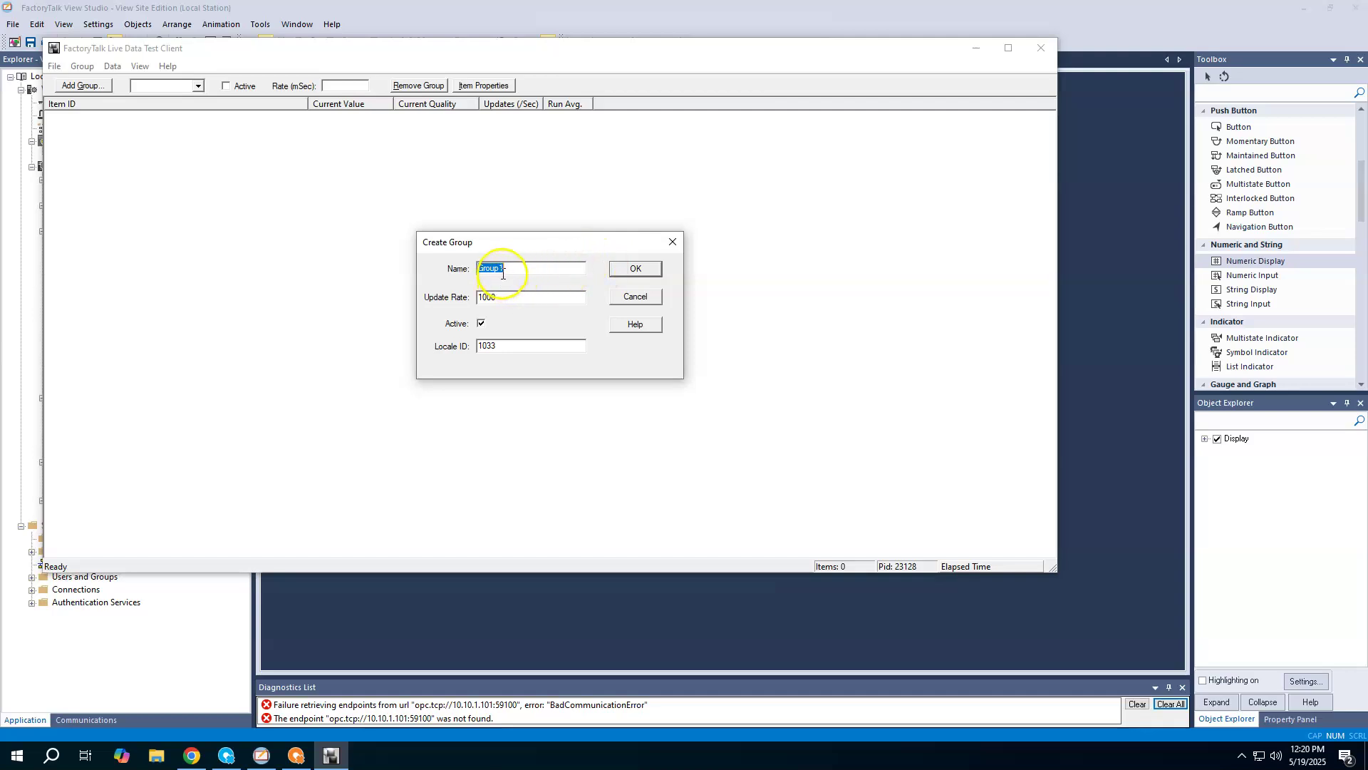
- Create Group1 with update rate 1000 and browse its items to Connector1, UAServer01, OPC_UA_Server, Model, Sim1
left_click(628, 268)
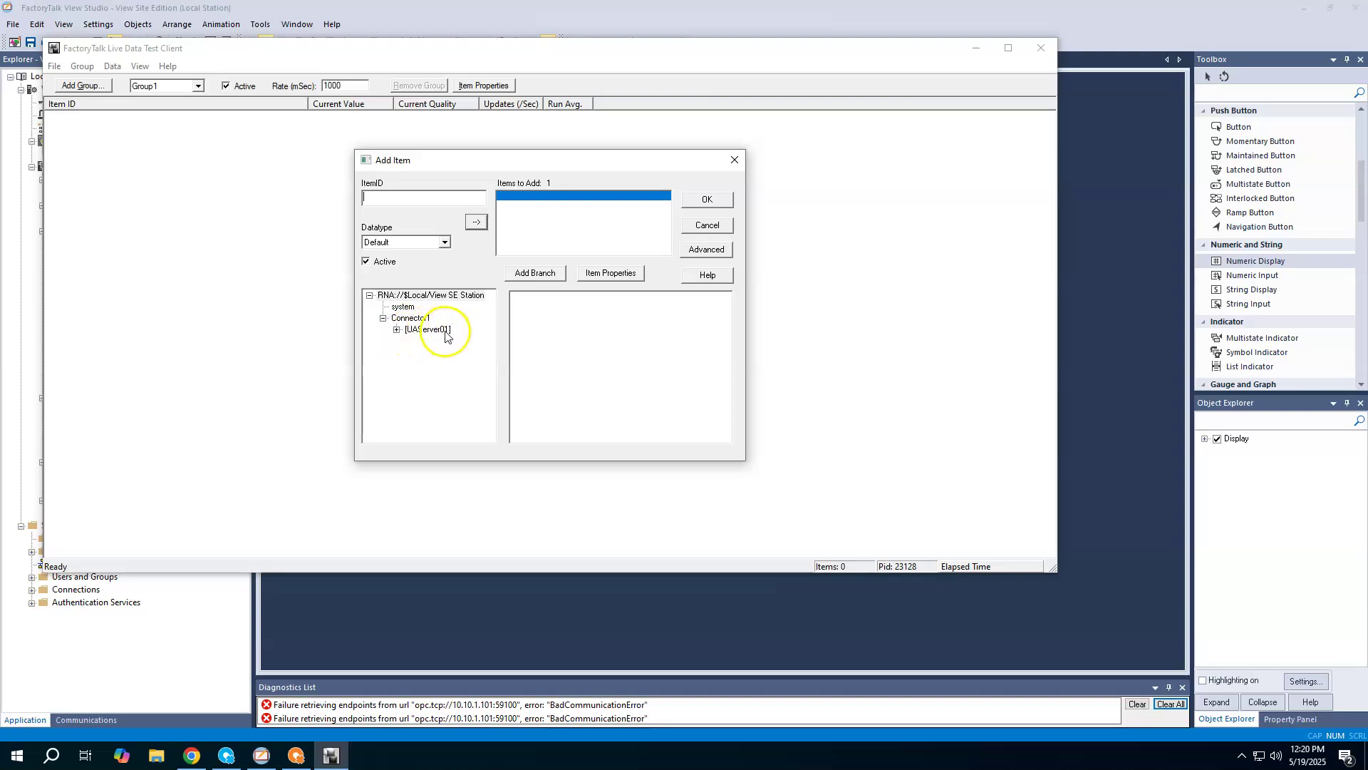
left_click(396, 329)
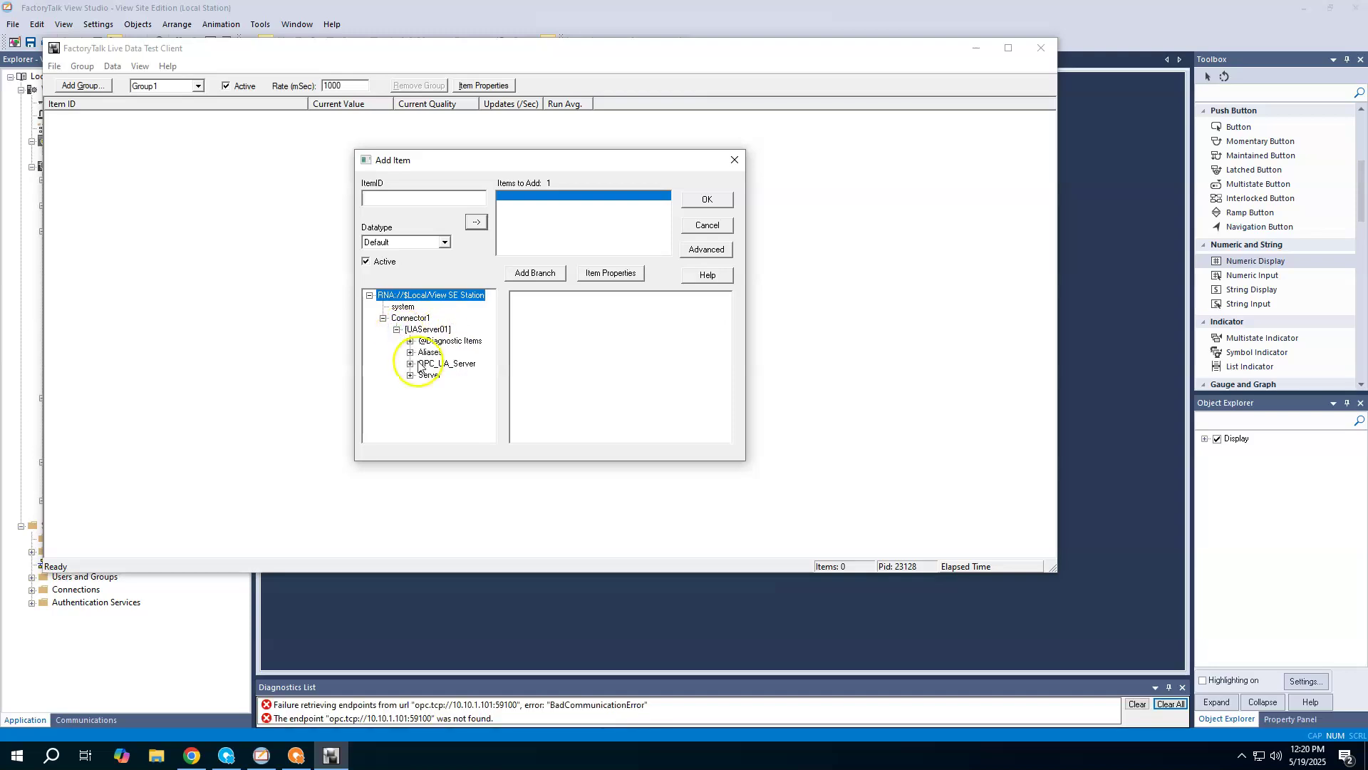
left_click(410, 364)
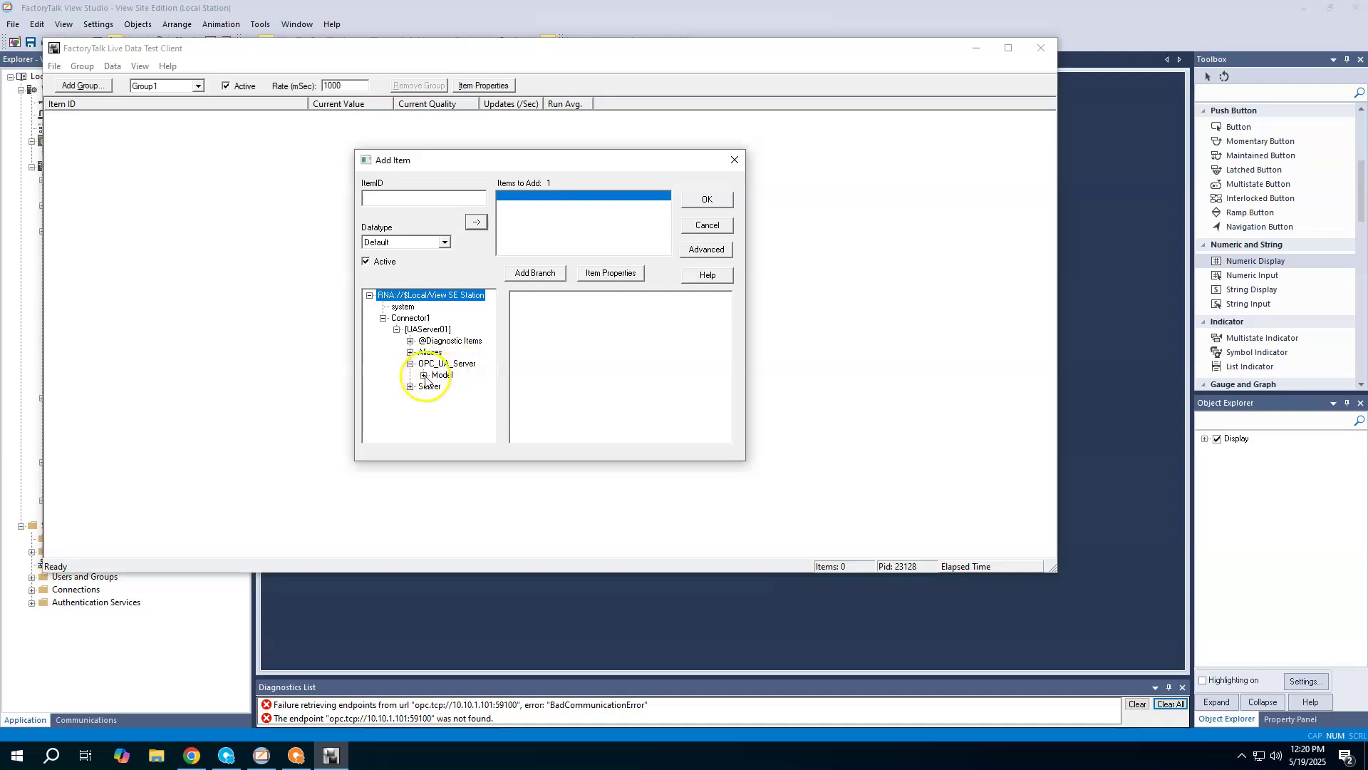
left_click(424, 376)
left_click(454, 387)
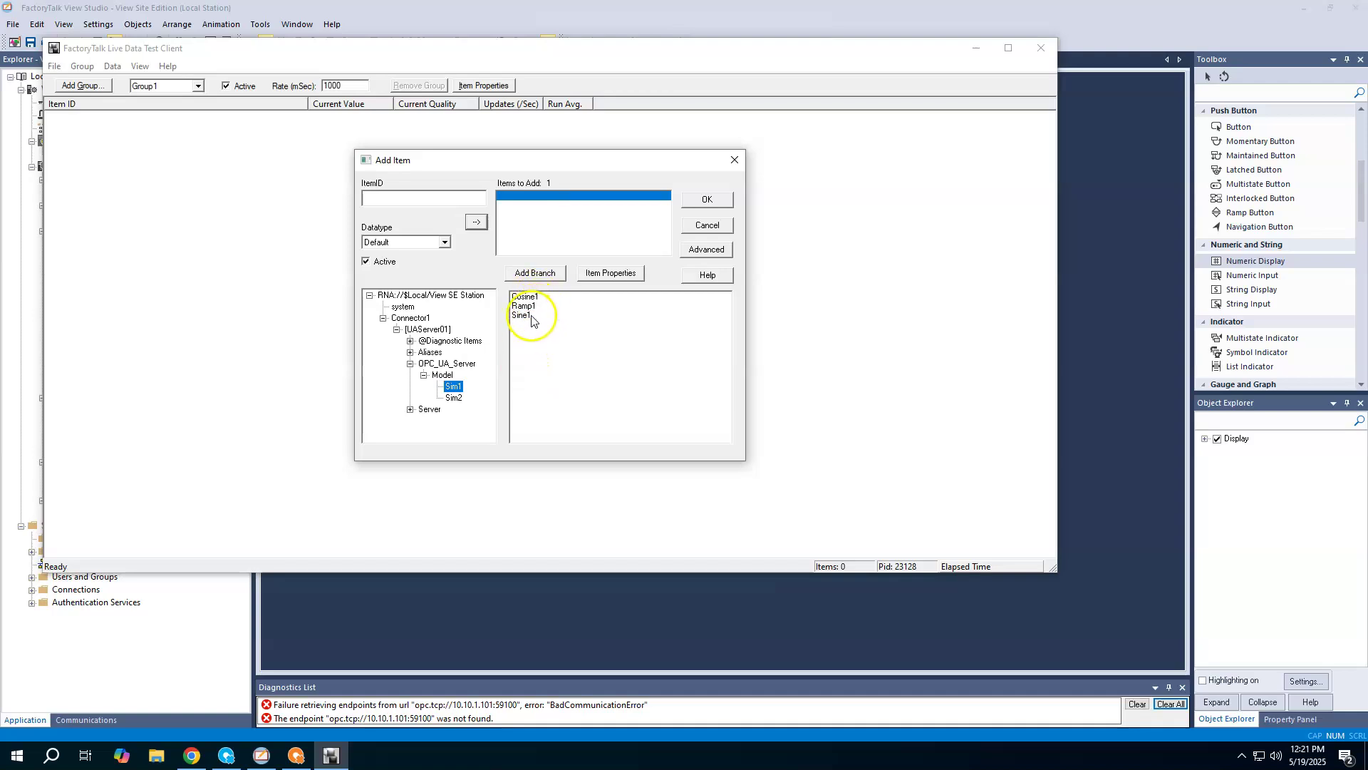
- Add Sim1's Ramp1, Cosine1 and Sine1 tags to Group1
left_click(527, 297)
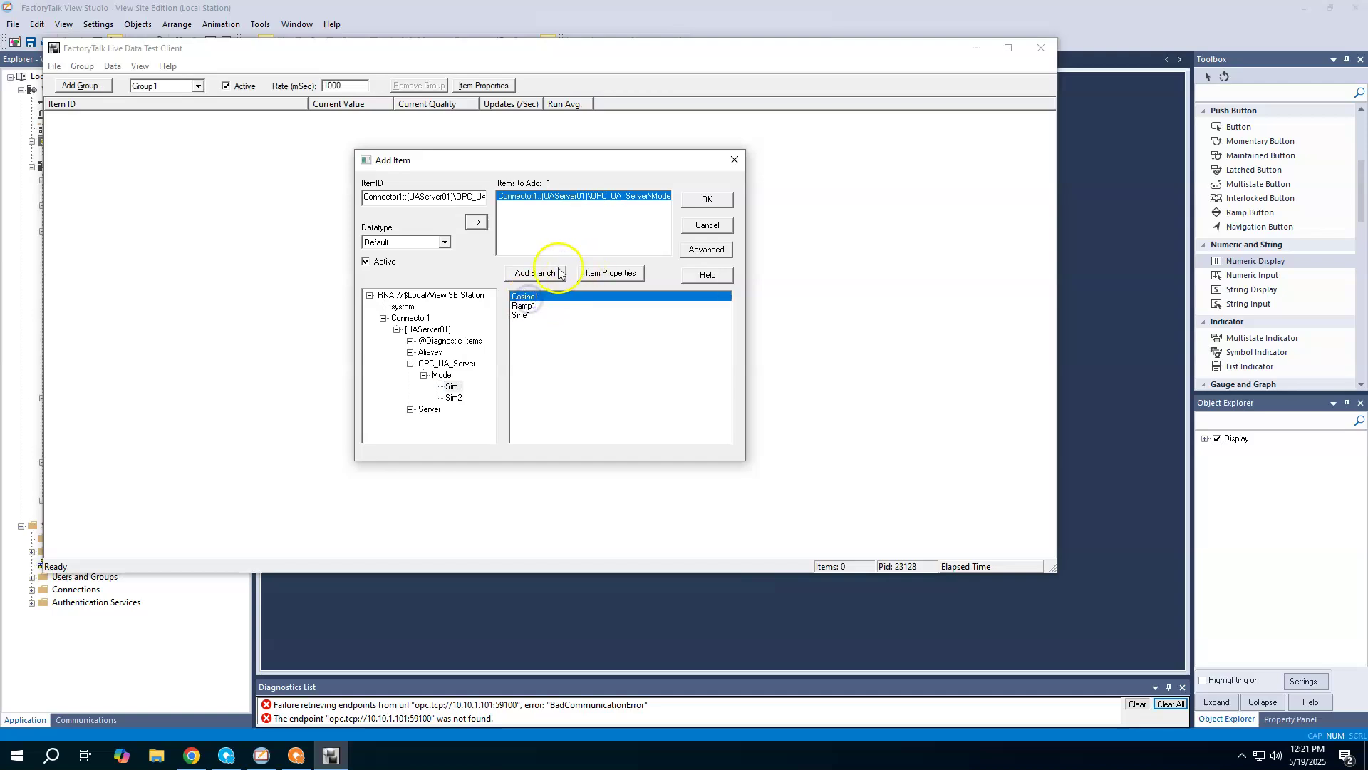
left_click(526, 306)
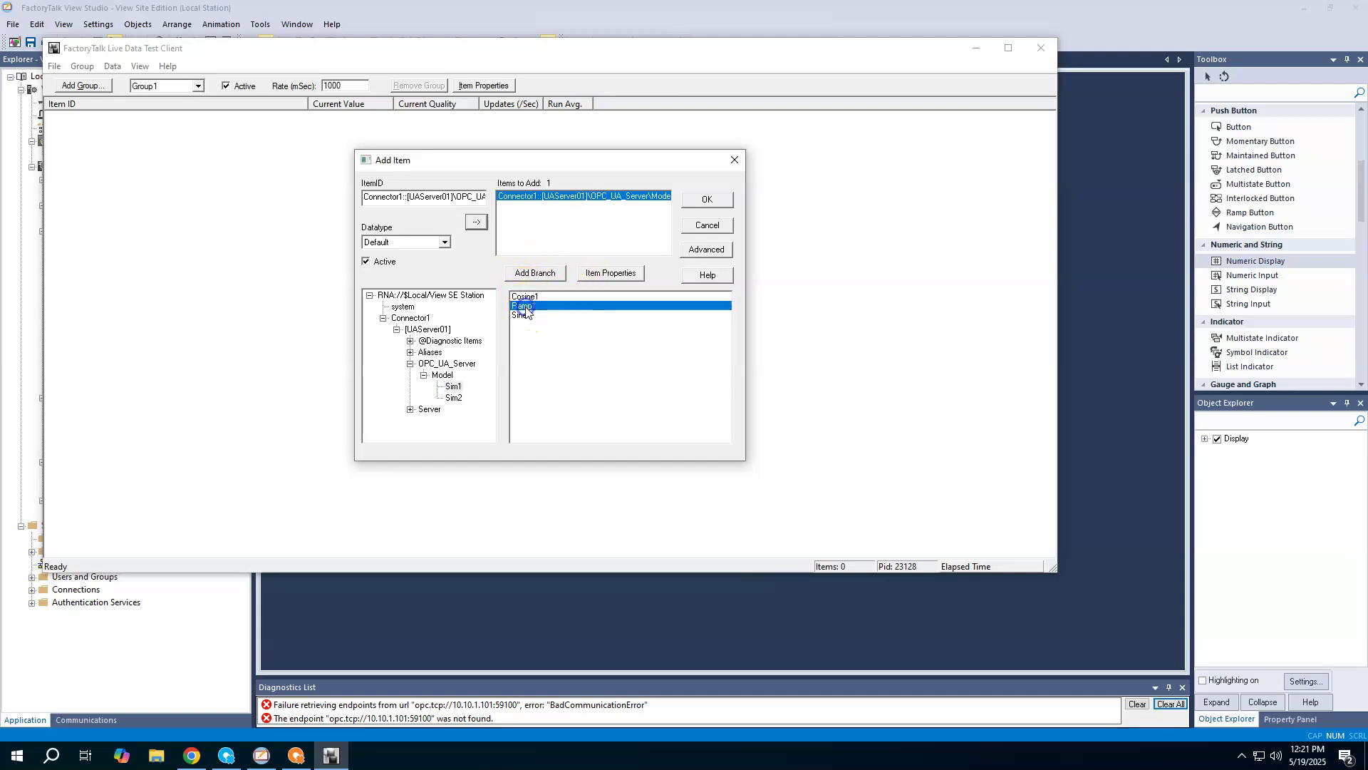
left_click(477, 222)
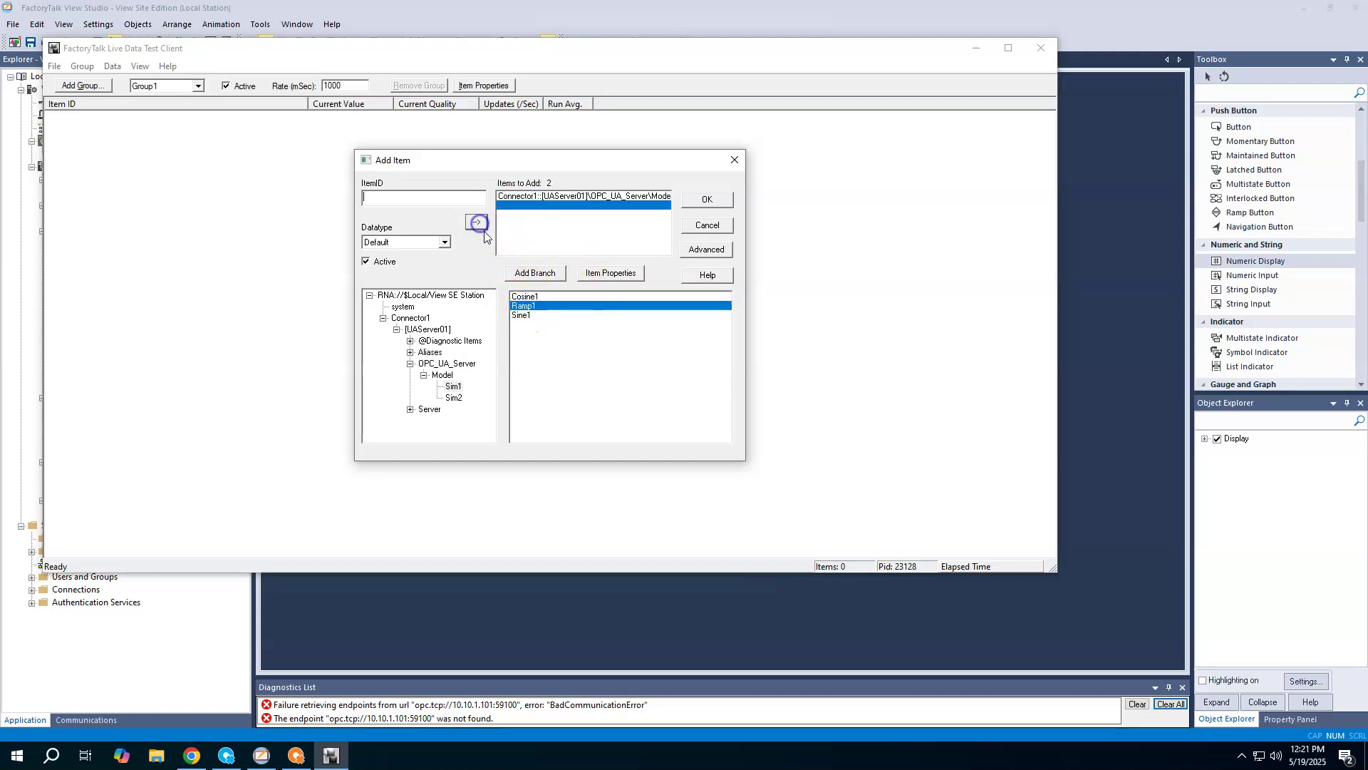
left_click(524, 308)
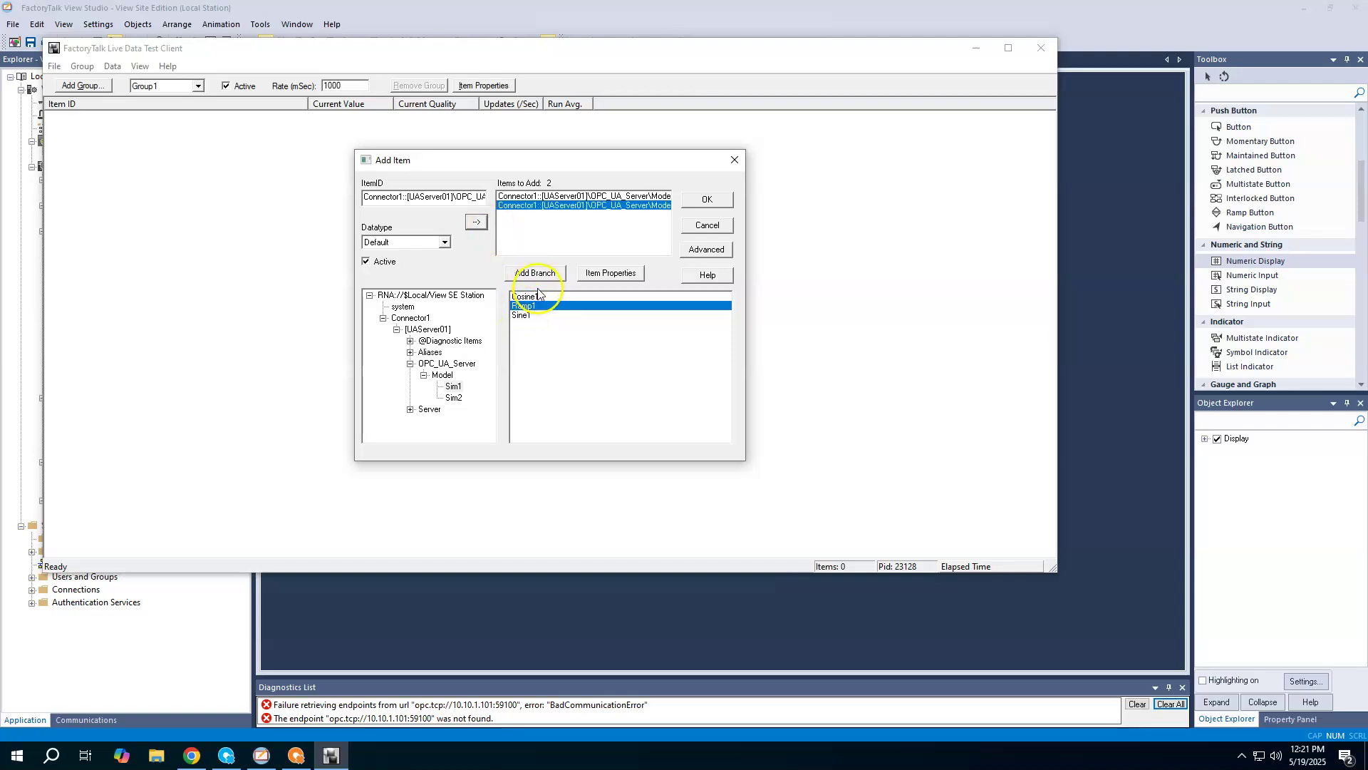
left_click(524, 296)
left_click(476, 224)
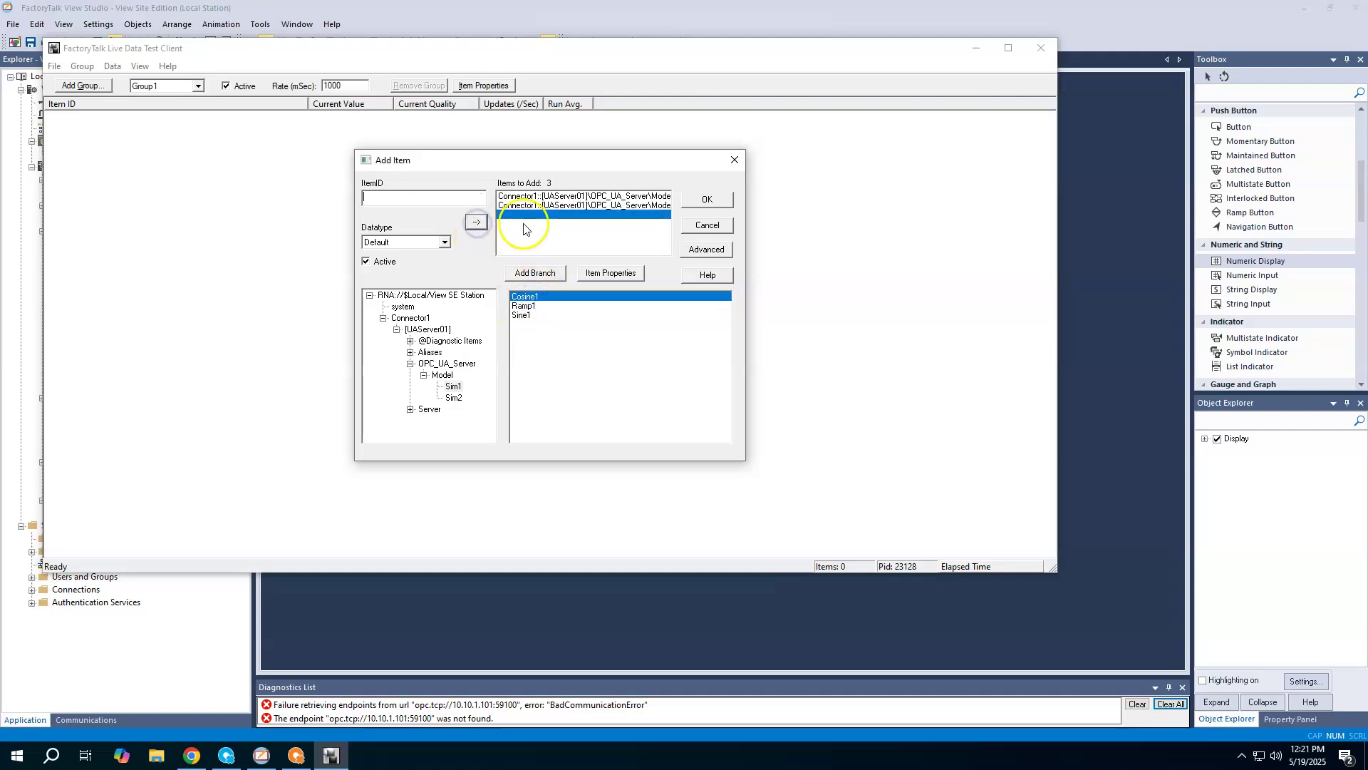
left_click(526, 316)
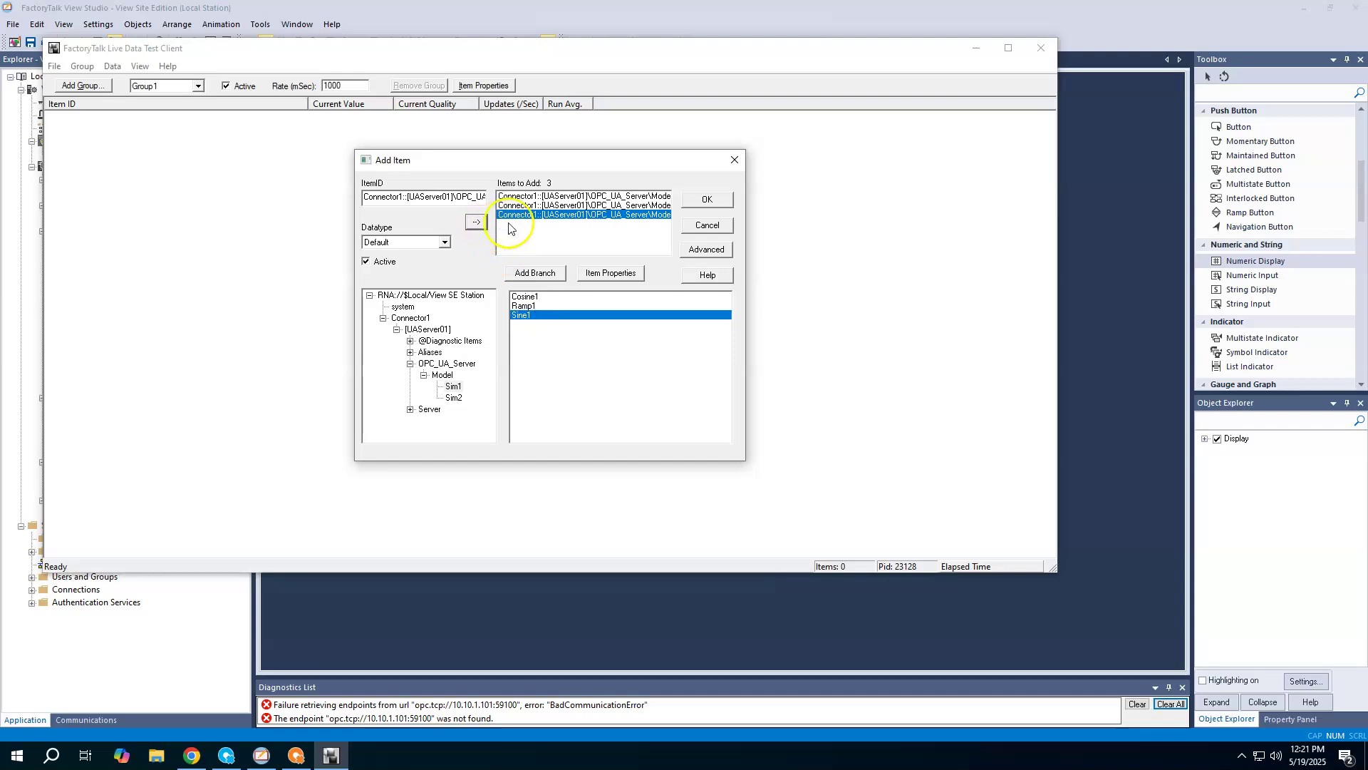
left_click(708, 200)
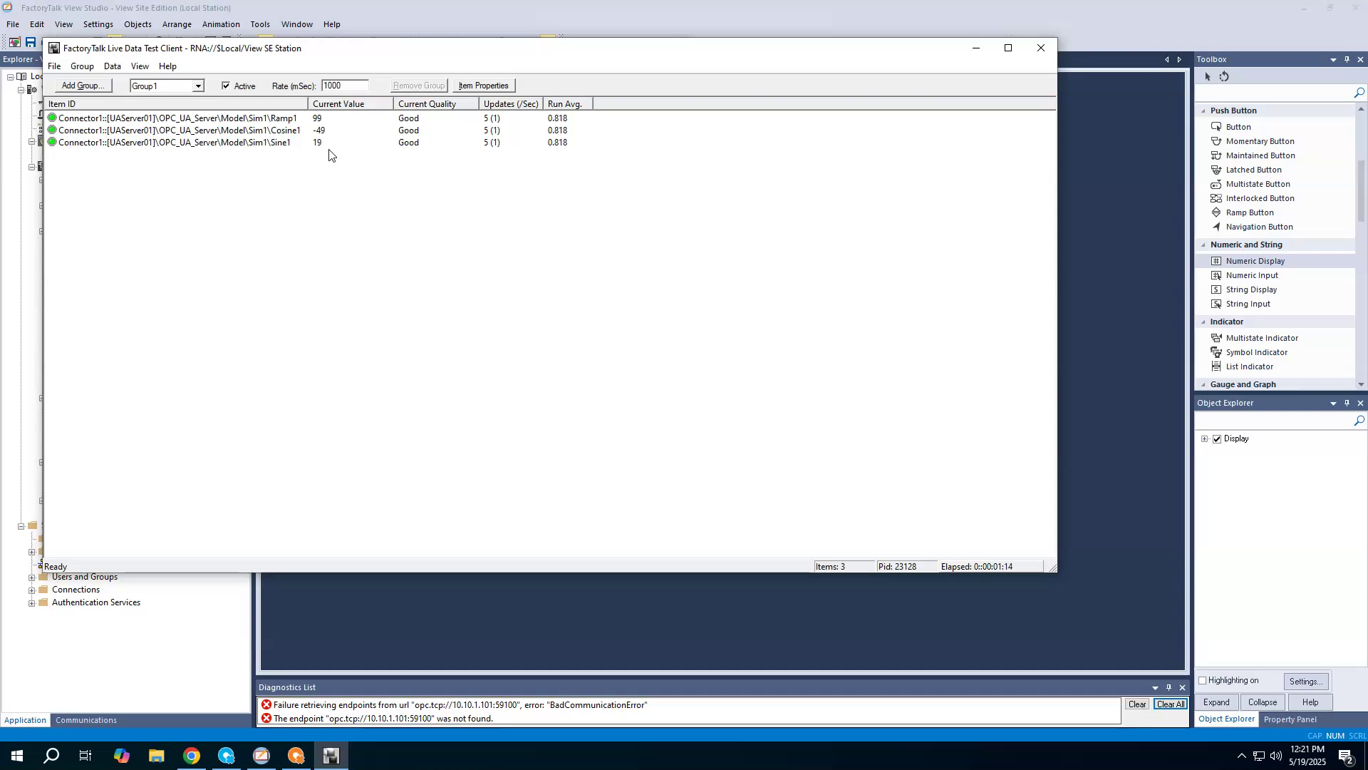
- Move the test client window off the View Studio explorer tree and close the test client
left_click_drag(376, 53, 469, 100)
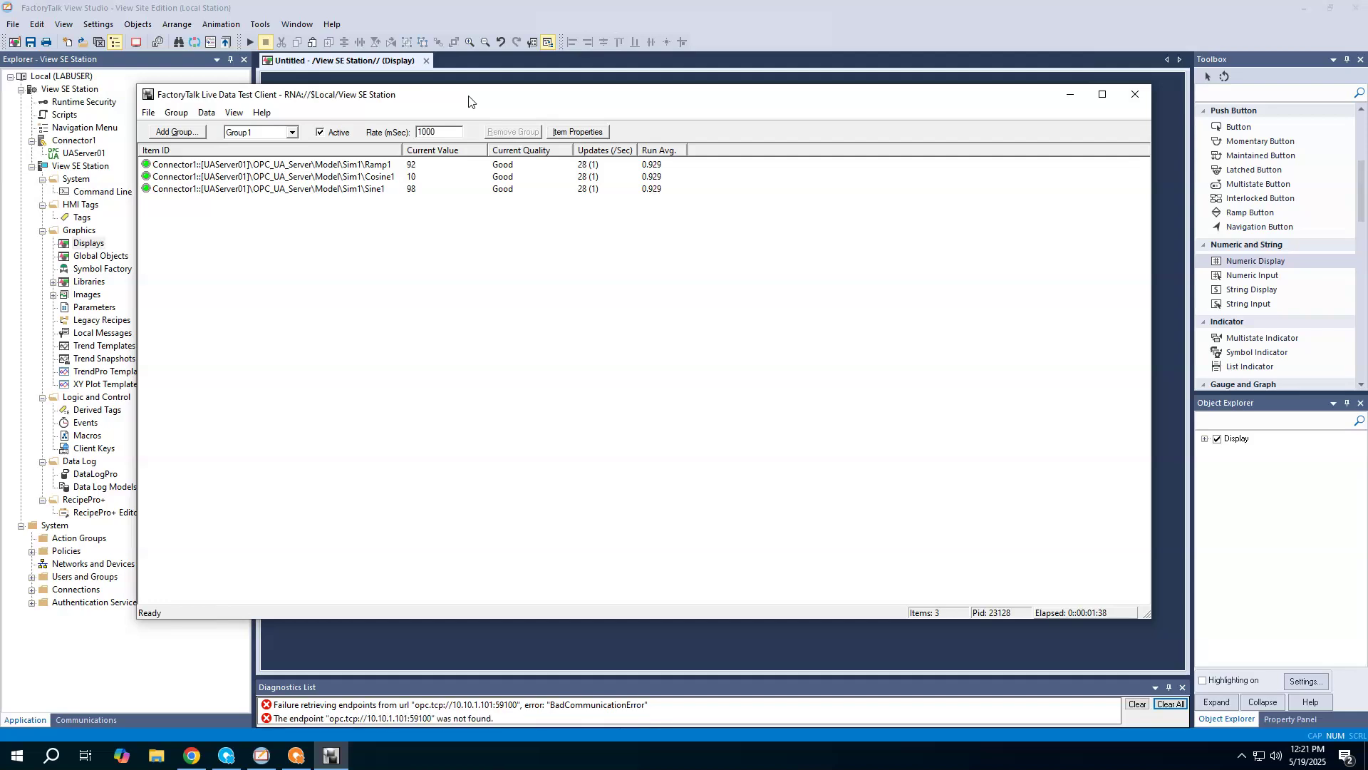
left_click(332, 418)
left_click(1133, 98)
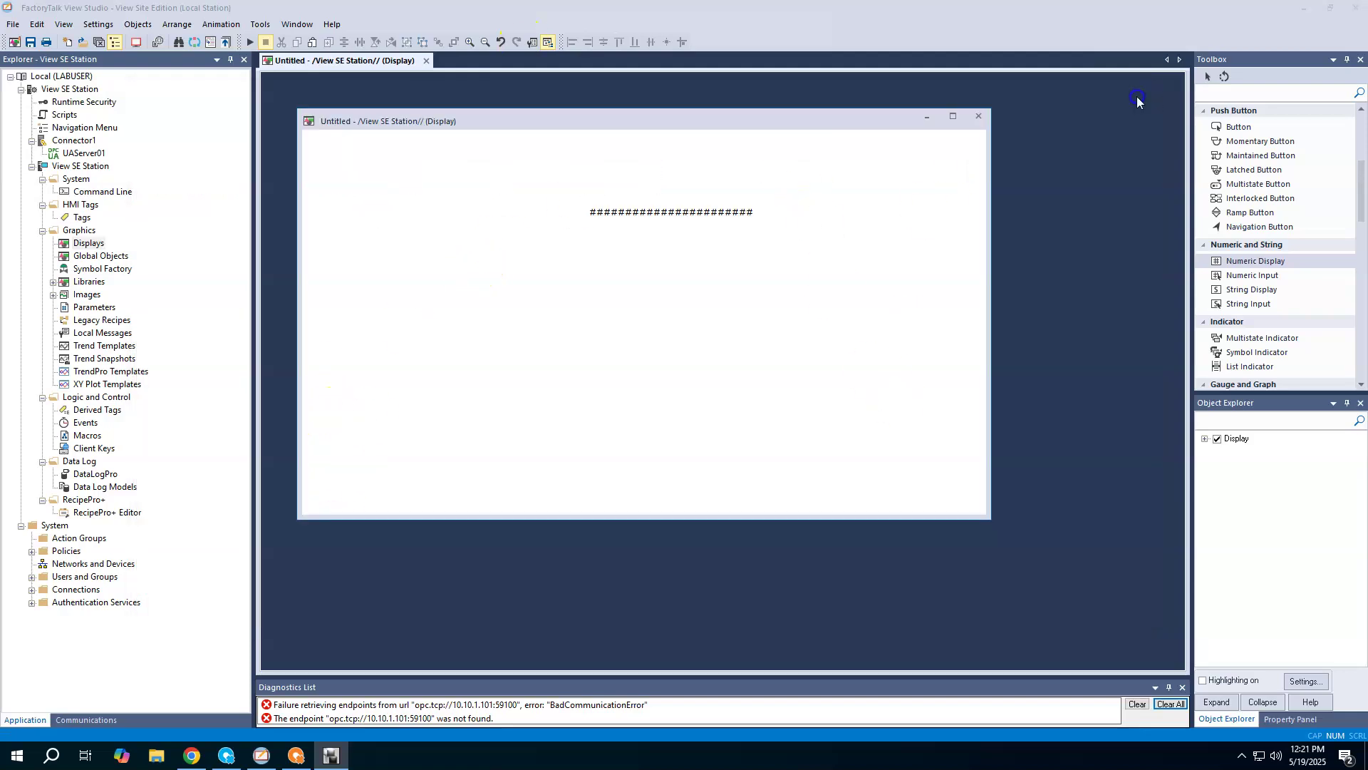
left_click(78, 89)
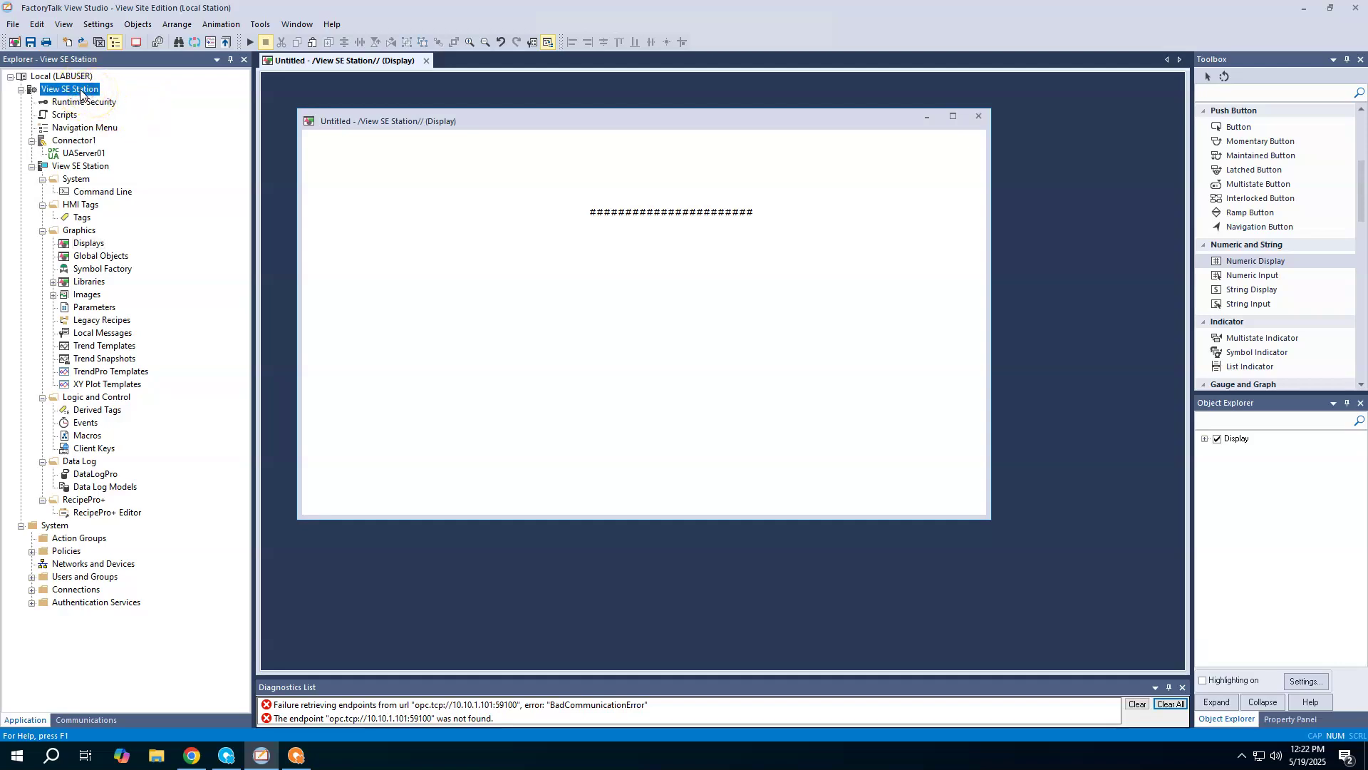
right_click(81, 94)
mouse_move(135, 119)
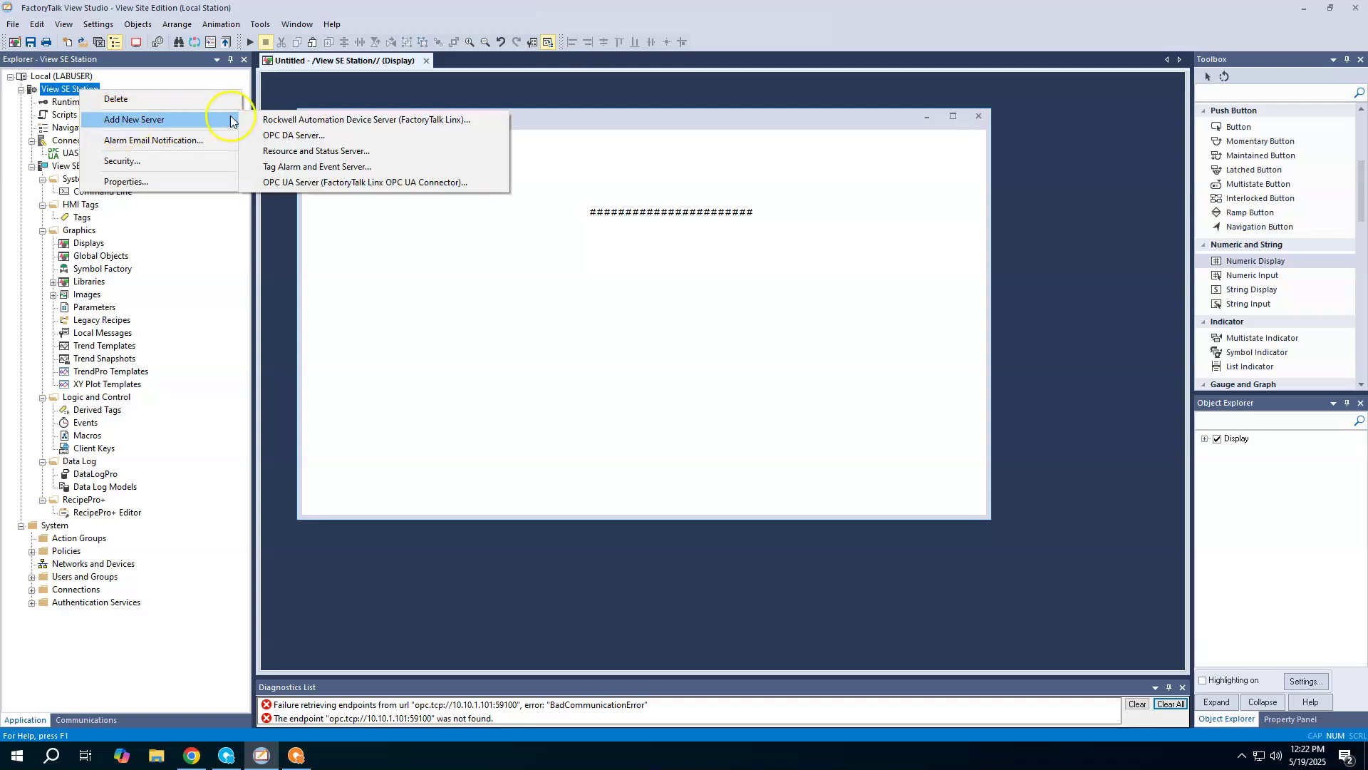
left_click(314, 184)
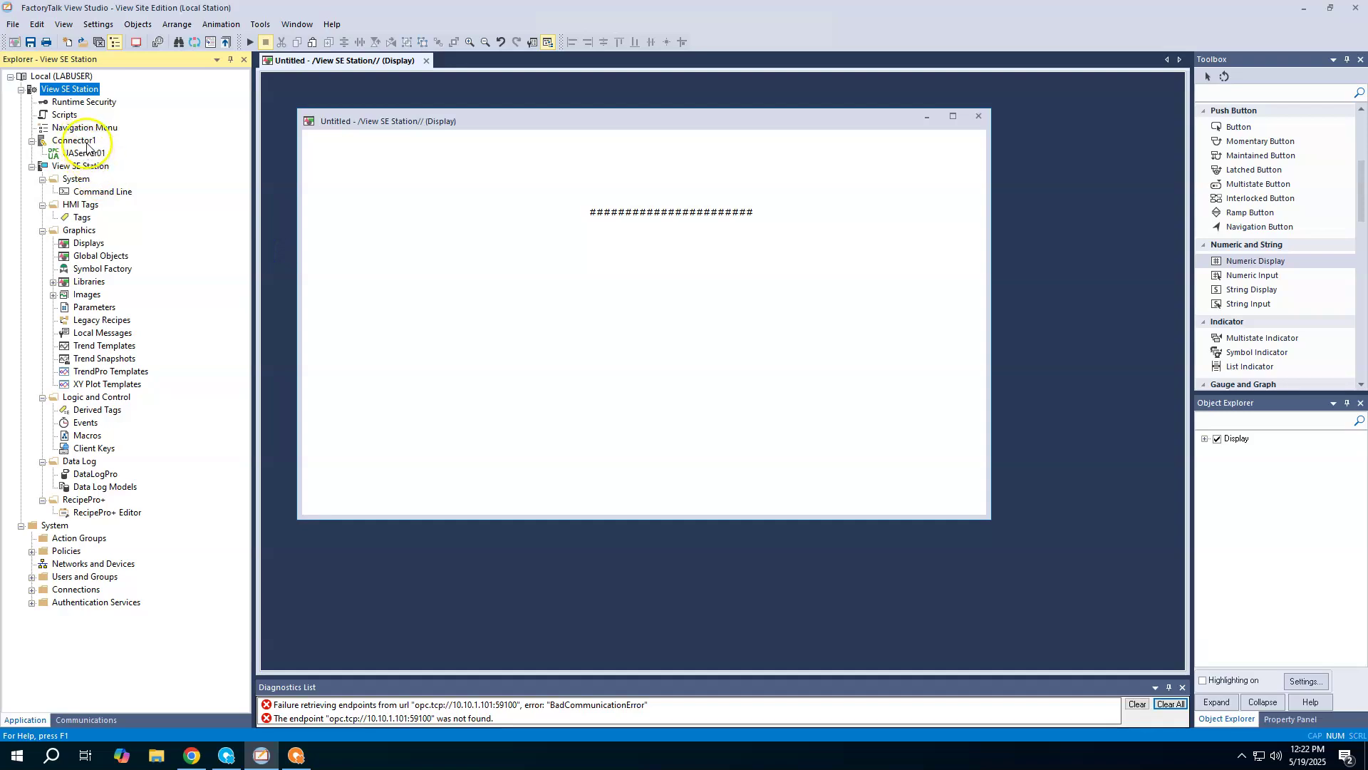
- Add a second OPC UA server in the UAServer01 connector settings, delete it again, and close the settings
left_click(84, 152)
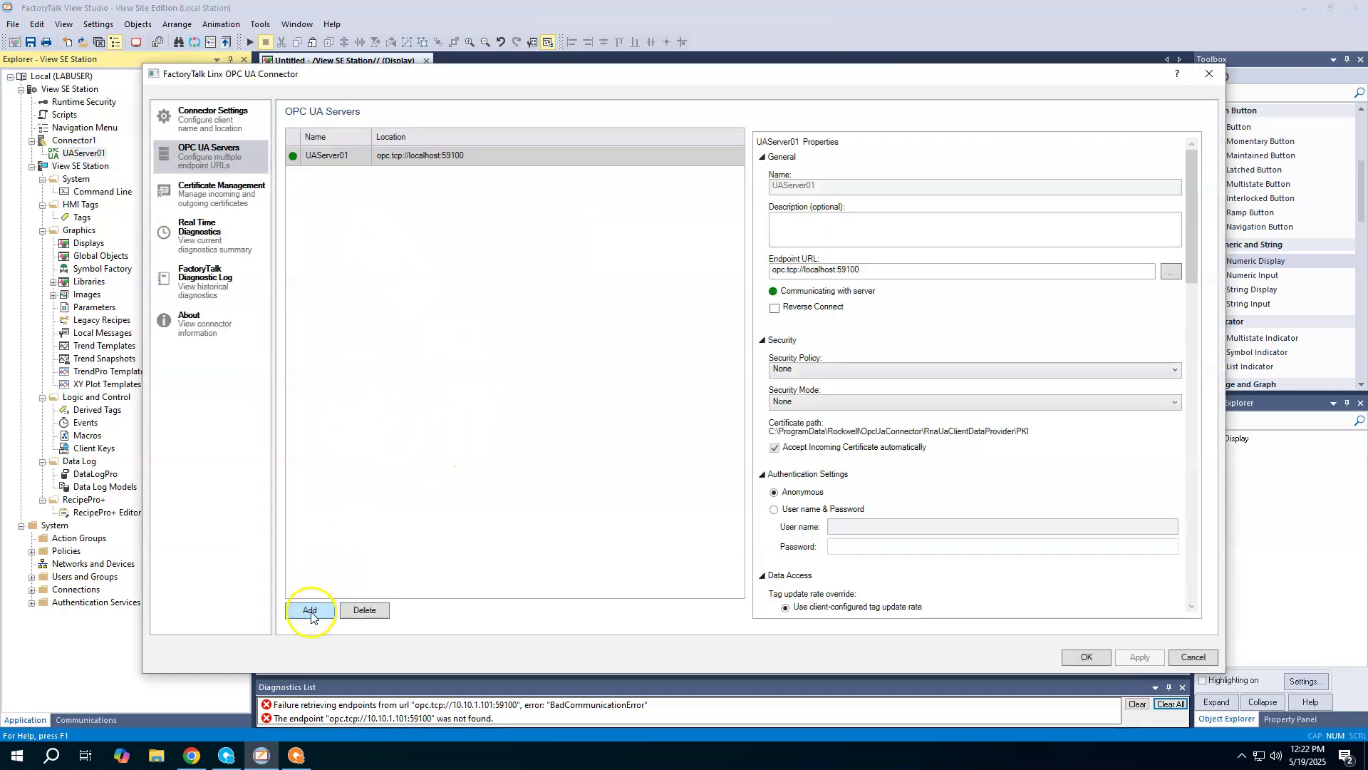
left_click(311, 612)
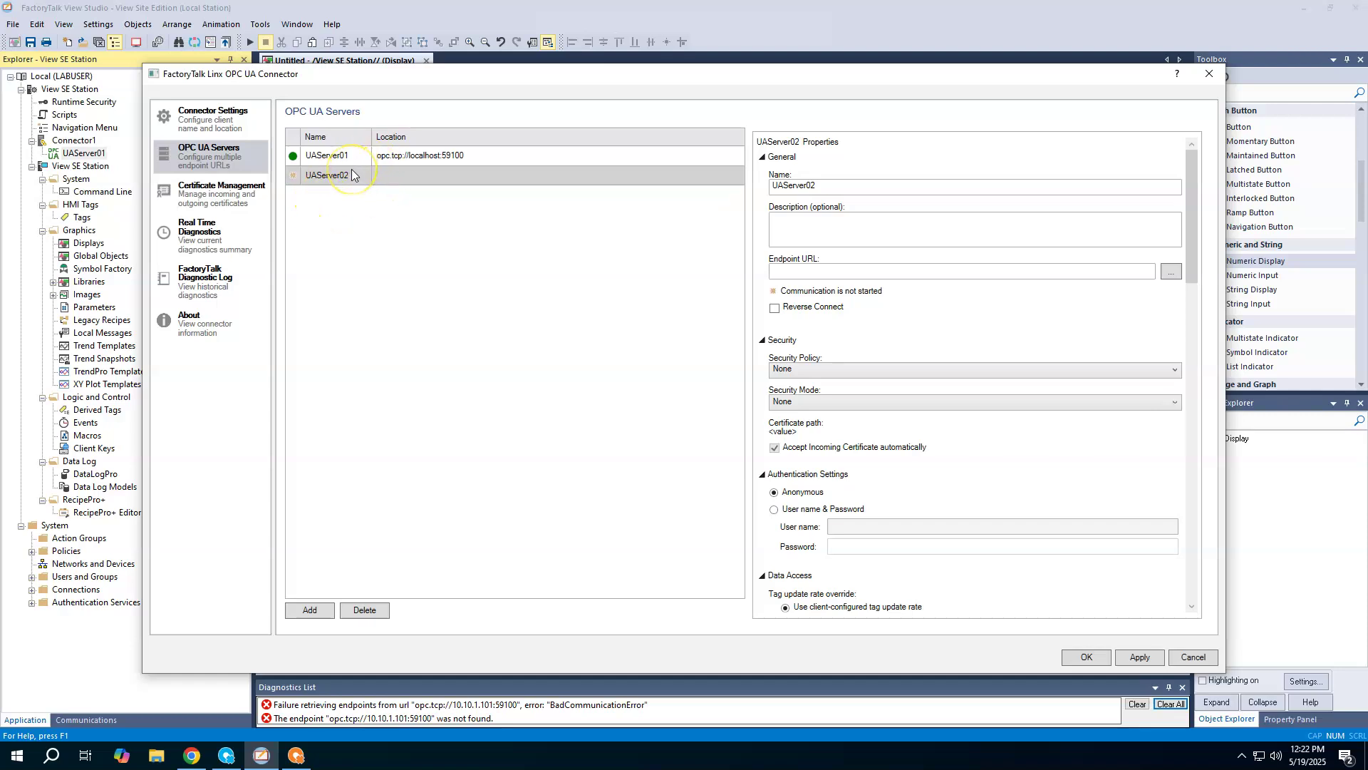
left_click(1139, 657)
left_click(365, 610)
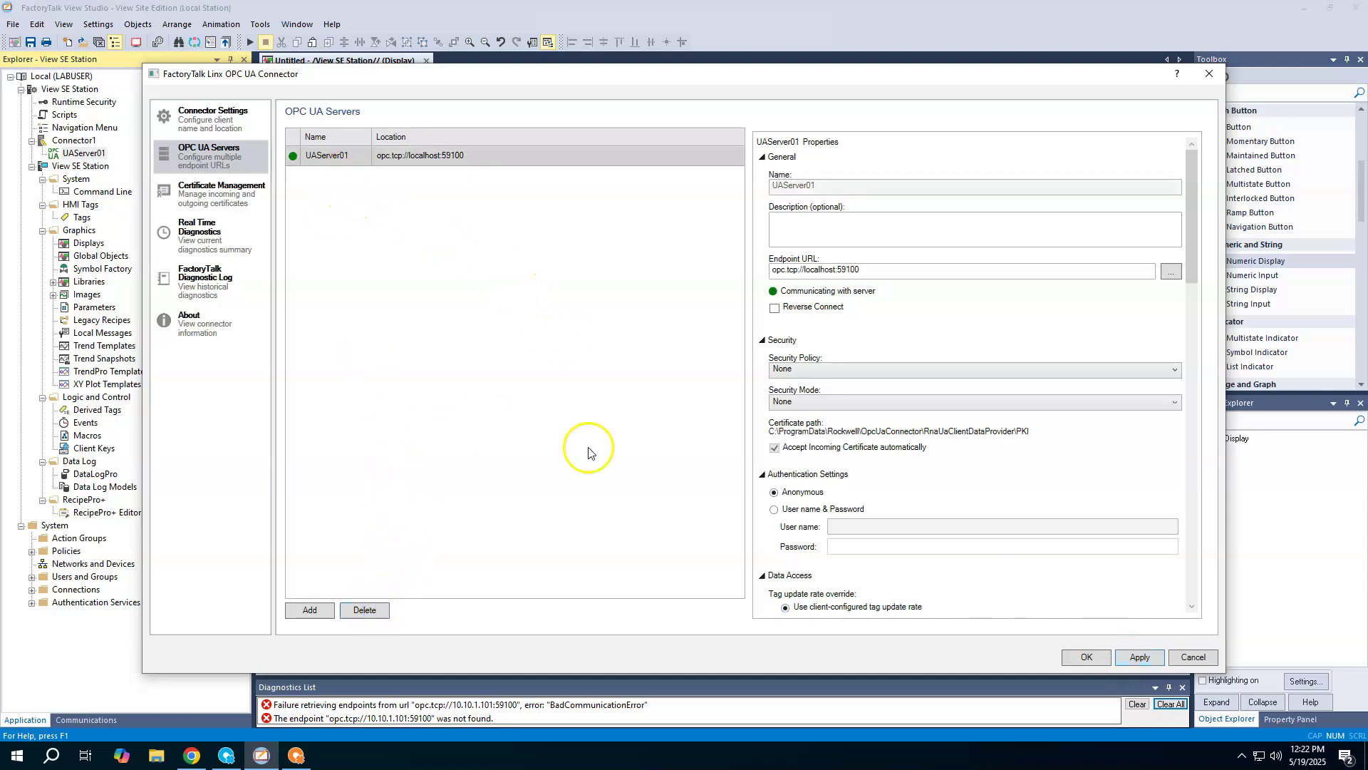
left_click(1086, 656)
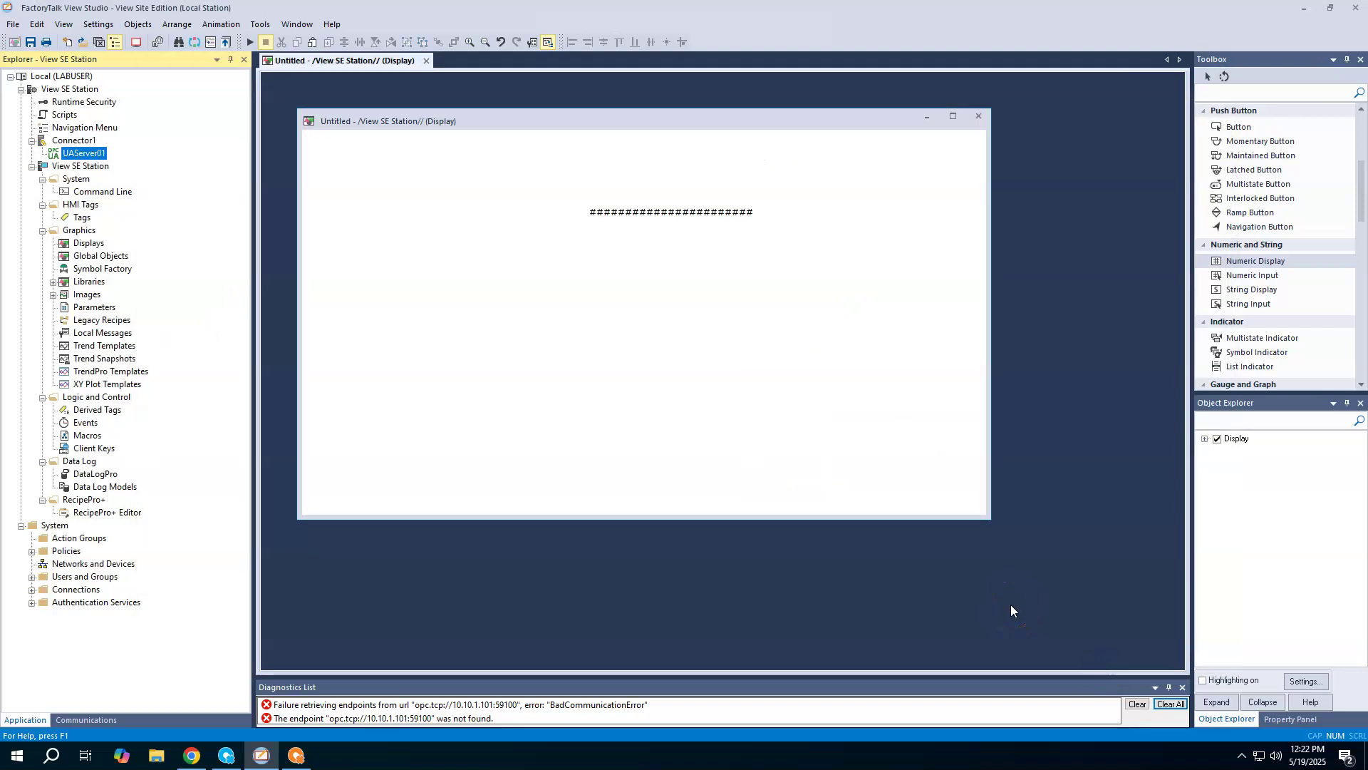